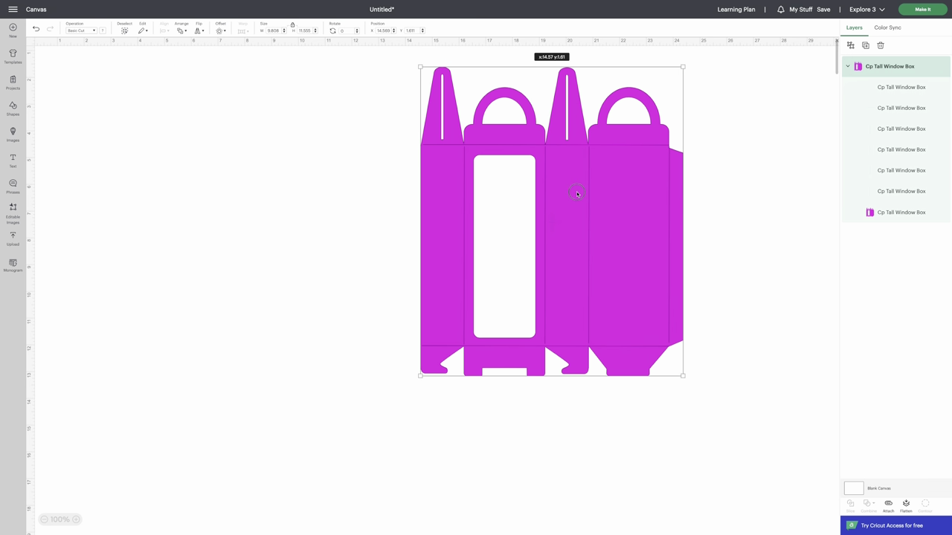
# Step: Search the uploaded images for jumpman, add the silhouette to the canvas and place it left of the window box
pyautogui.hscroll(-1, 675, 195)
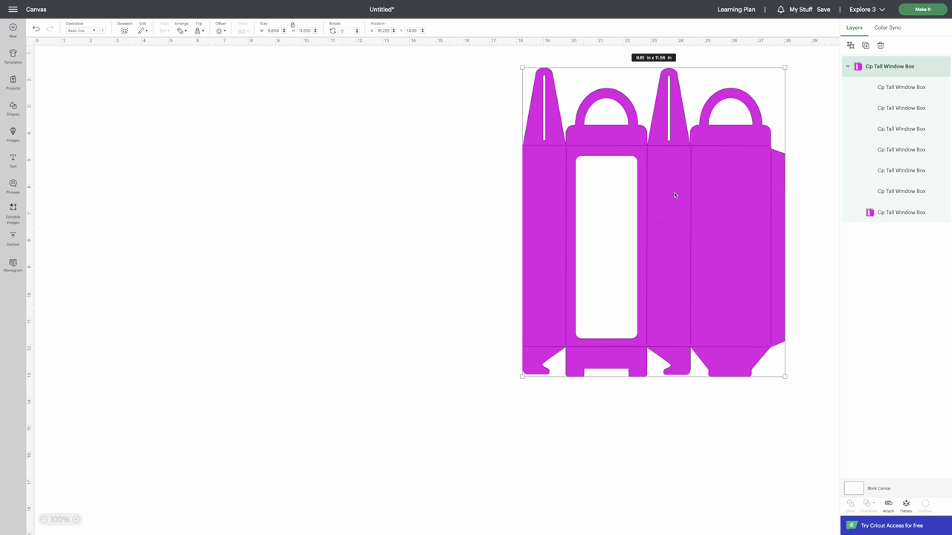
pyautogui.scroll(1, 141, 216)
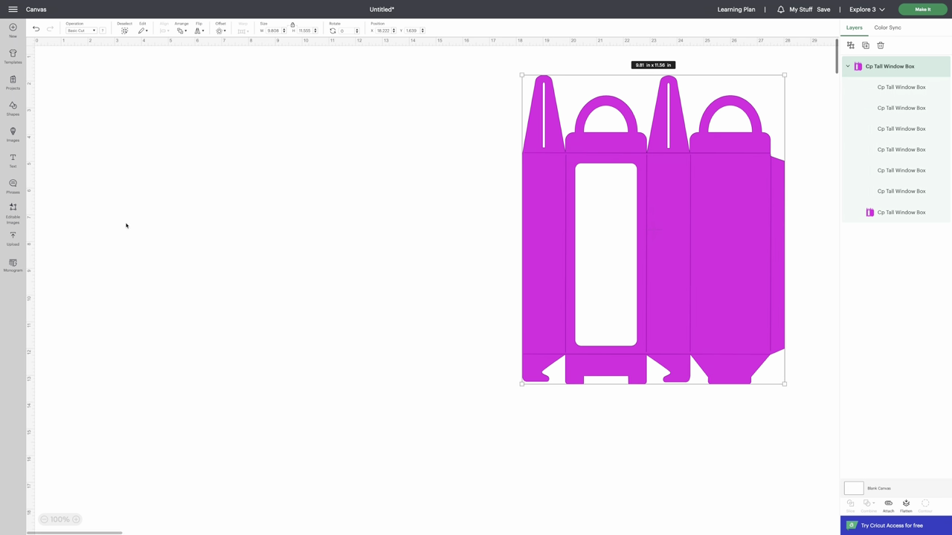
pyautogui.click(13, 238)
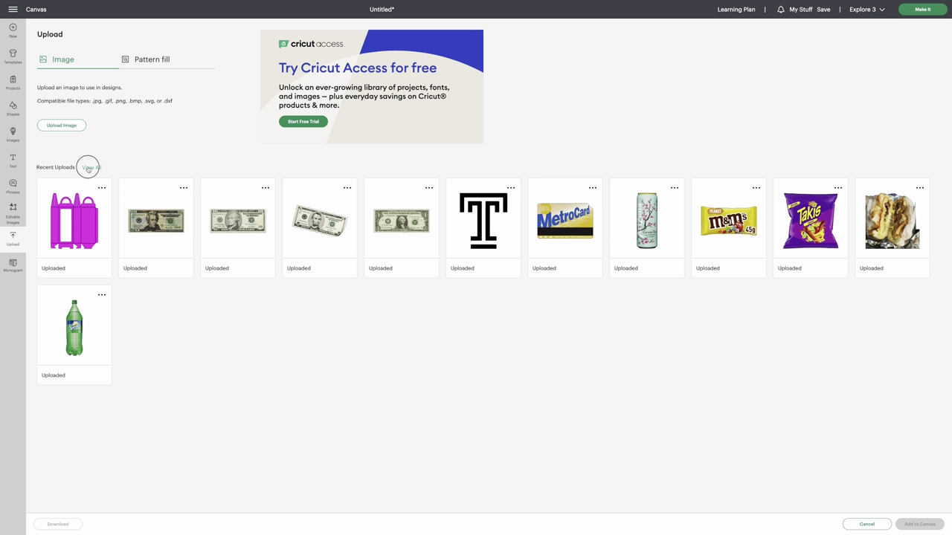
pyautogui.click(91, 167)
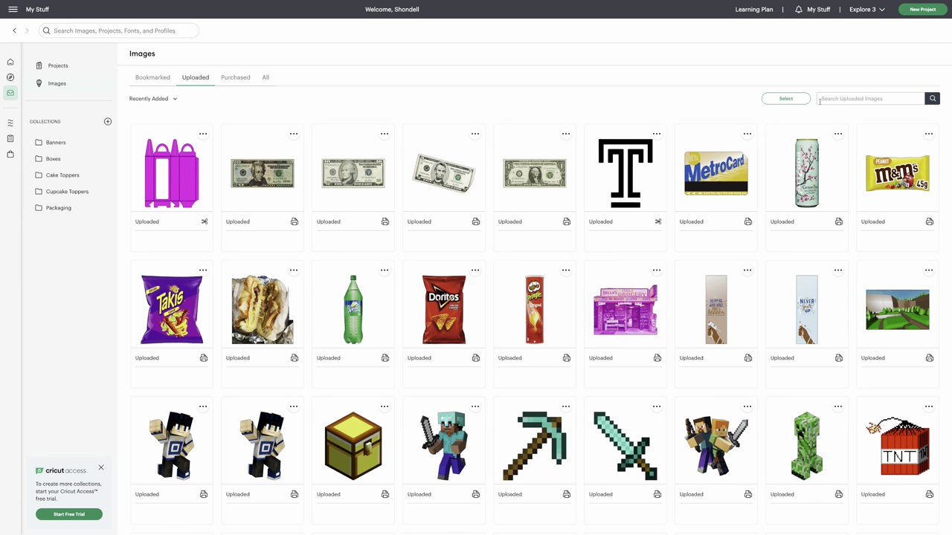
pyautogui.write('jum')
pyautogui.press('Return')
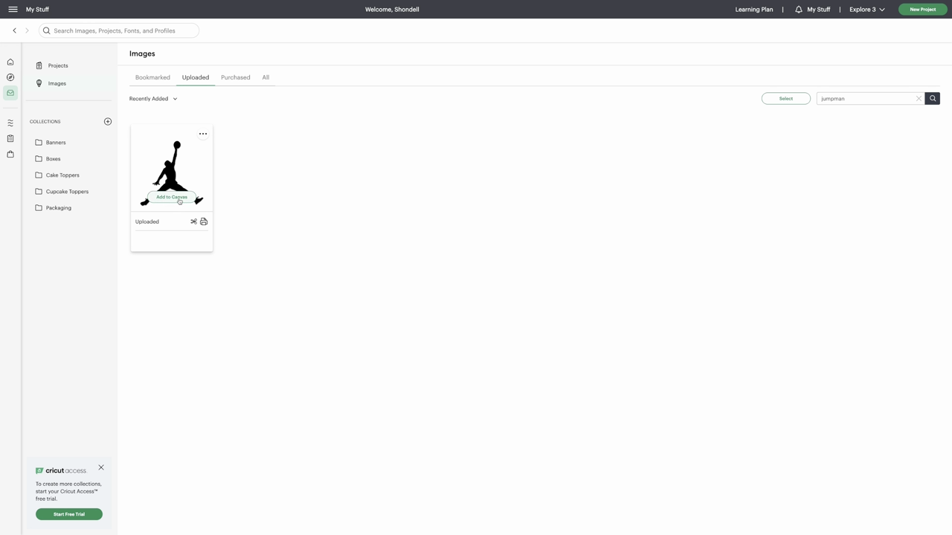
pyautogui.click(178, 198)
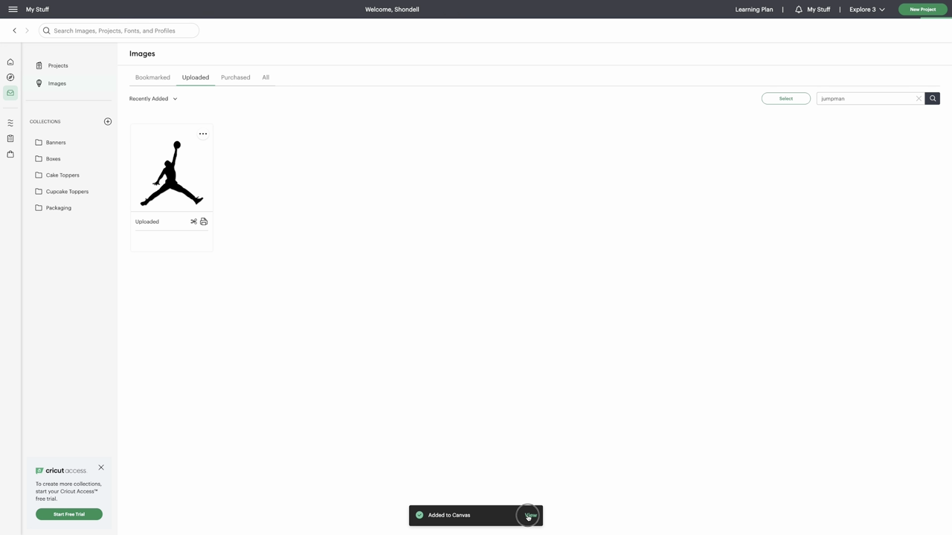
pyautogui.click(529, 515)
pyautogui.click(109, 121)
pyautogui.moveTo(110, 121); pyautogui.dragTo(375, 142)
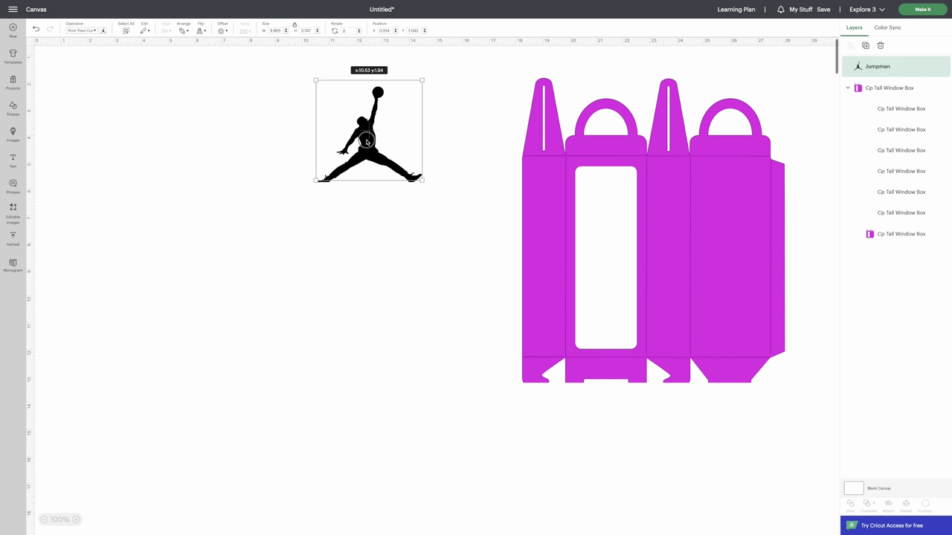
# Step: Add the uploaded pink strawberry image with the green stem to the canvas
pyautogui.click(22, 238)
pyautogui.click(92, 168)
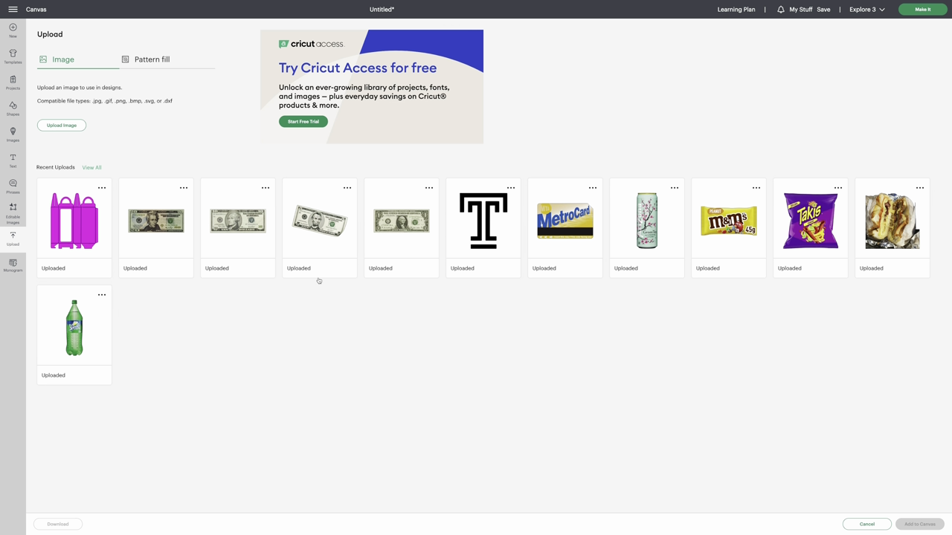
pyautogui.scroll(-8, 428, 313)
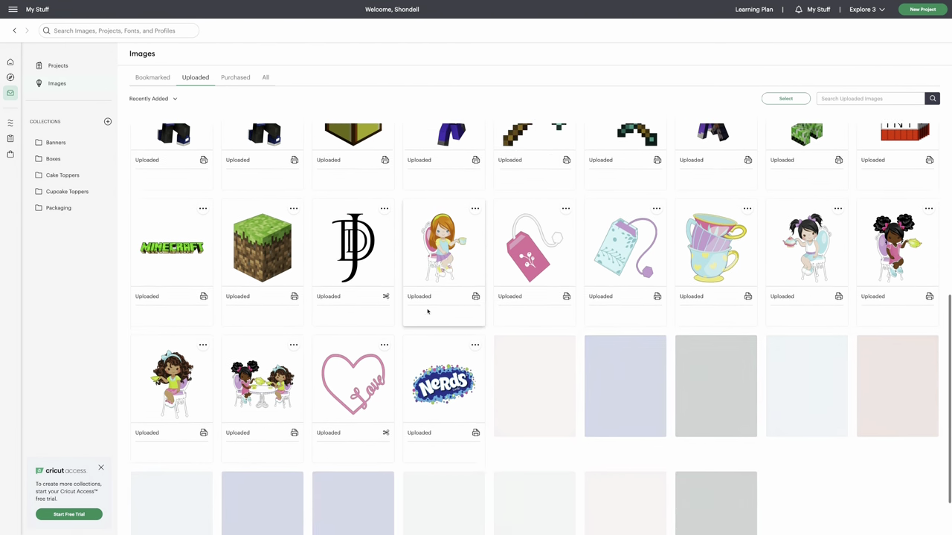
pyautogui.scroll(-1, 428, 313)
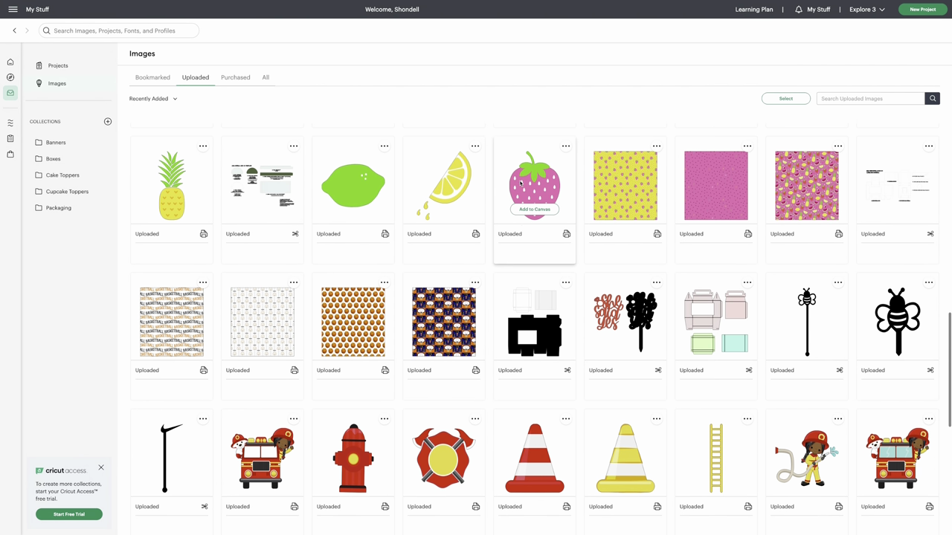
pyautogui.click(534, 209)
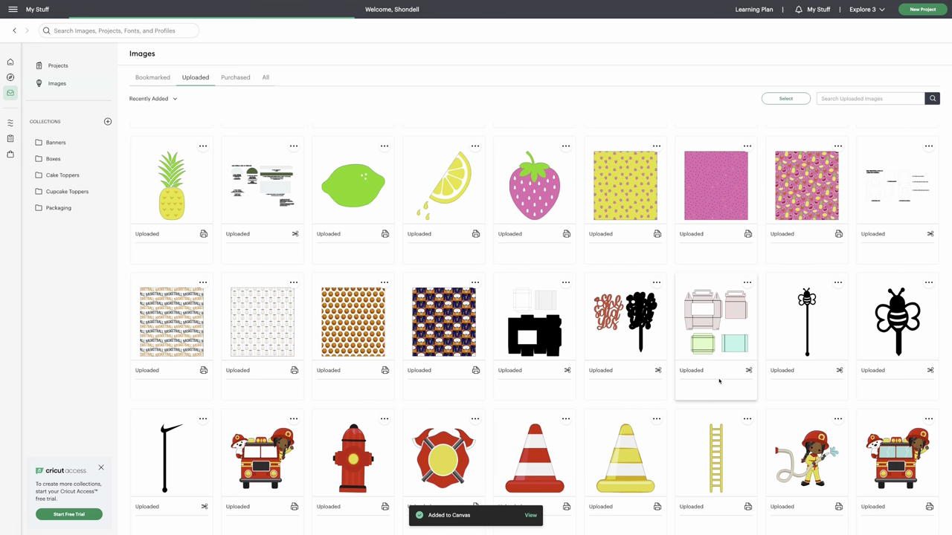
pyautogui.scroll(1, 540, 490)
pyautogui.click(533, 515)
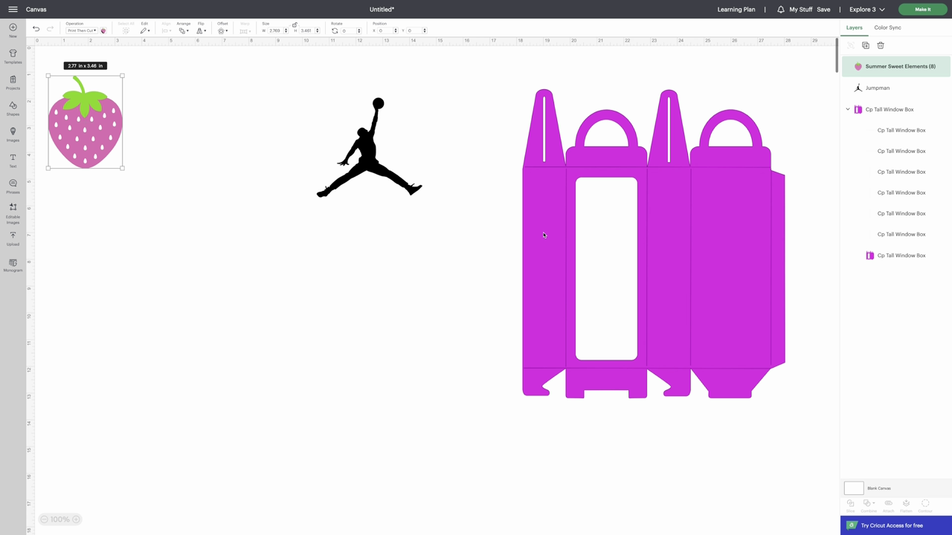
# Step: Duplicate the tall window box and arrange the two boxes one above the other with a small gap
pyautogui.click(570, 229)
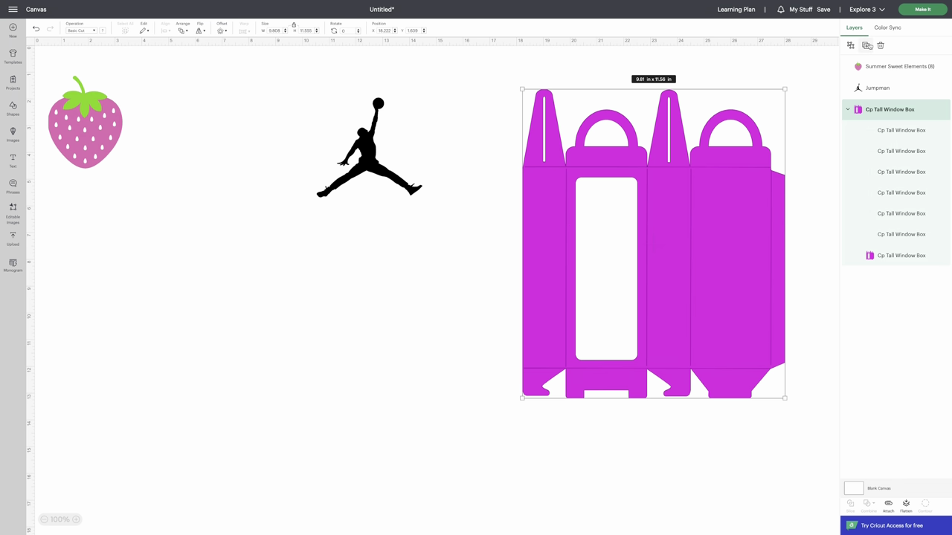
pyautogui.click(867, 45)
pyautogui.moveTo(190, 103); pyautogui.dragTo(679, 466)
pyautogui.moveTo(649, 303); pyautogui.dragTo(645, 274)
pyautogui.moveTo(650, 495); pyautogui.dragTo(641, 459)
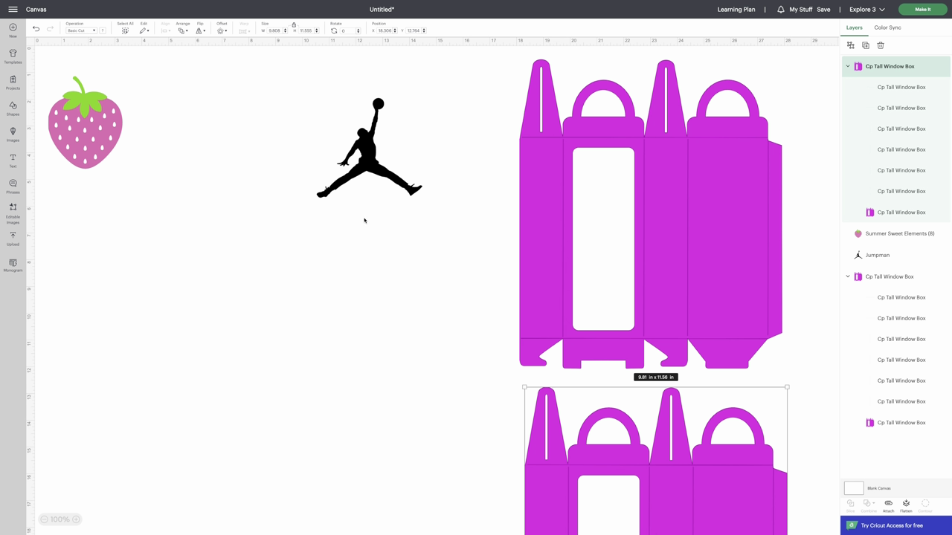
# Step: Add the uploaded yellow strawberry pattern paper to the canvas
pyautogui.click(13, 238)
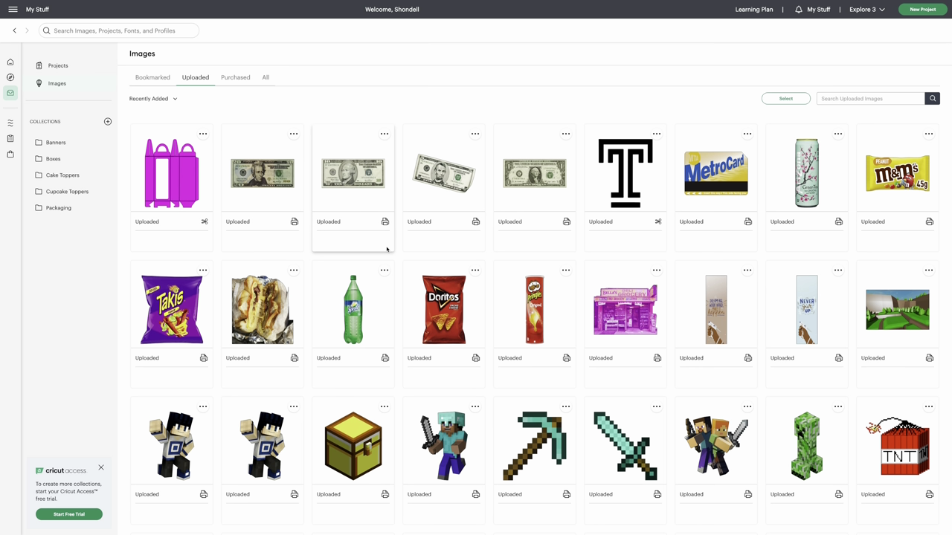
pyautogui.scroll(-2, 660, 322)
pyautogui.scroll(-4, 661, 321)
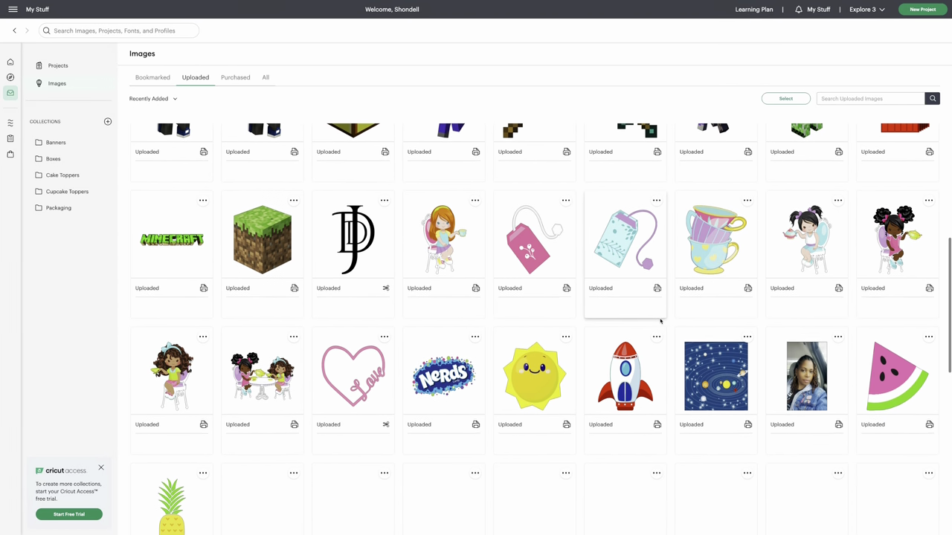
pyautogui.scroll(-3, 660, 321)
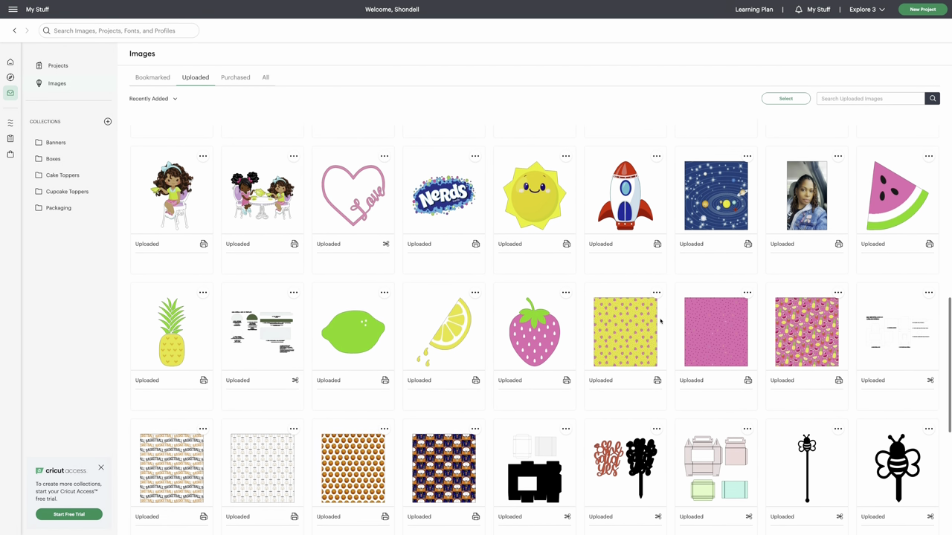
pyautogui.click(625, 354)
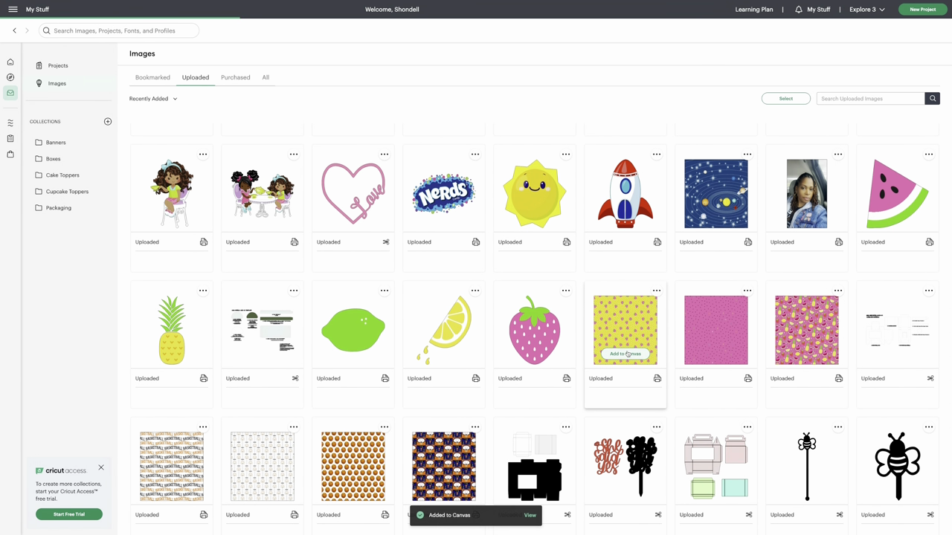
pyautogui.click(530, 517)
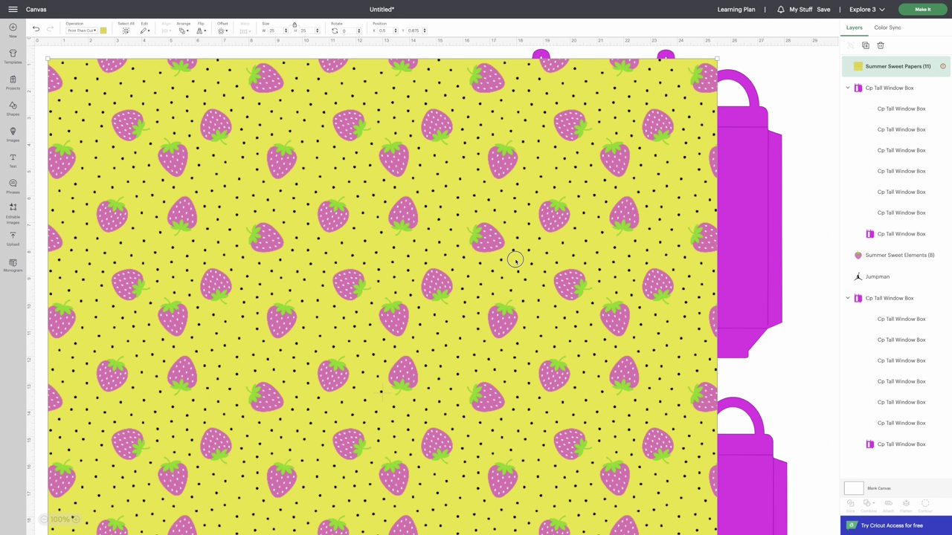
# Step: Resize the strawberry pattern paper to 5 in wide and place it between the strawberry and the jumpman silhouette
pyautogui.hscroll(2, 287, 53)
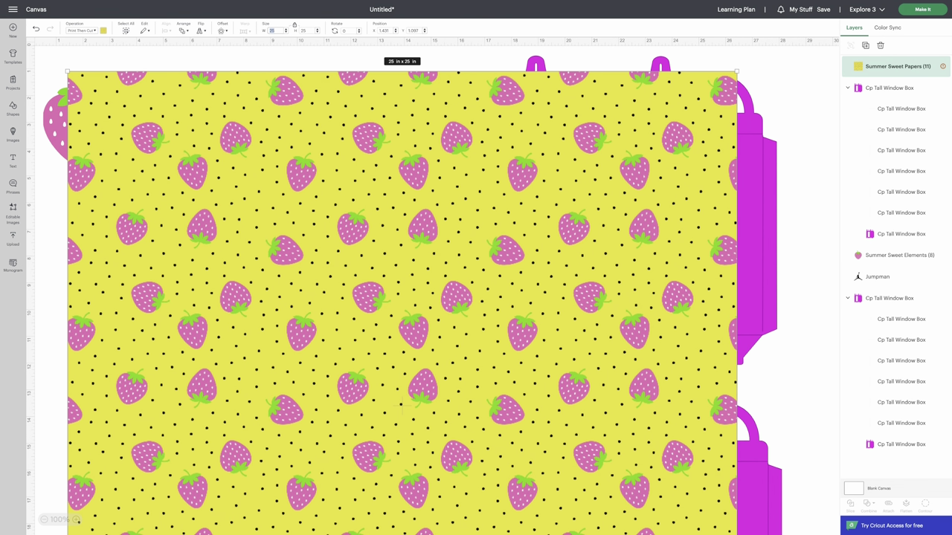
pyautogui.write('5')
pyautogui.press('Return')
pyautogui.moveTo(111, 134); pyautogui.dragTo(194, 125)
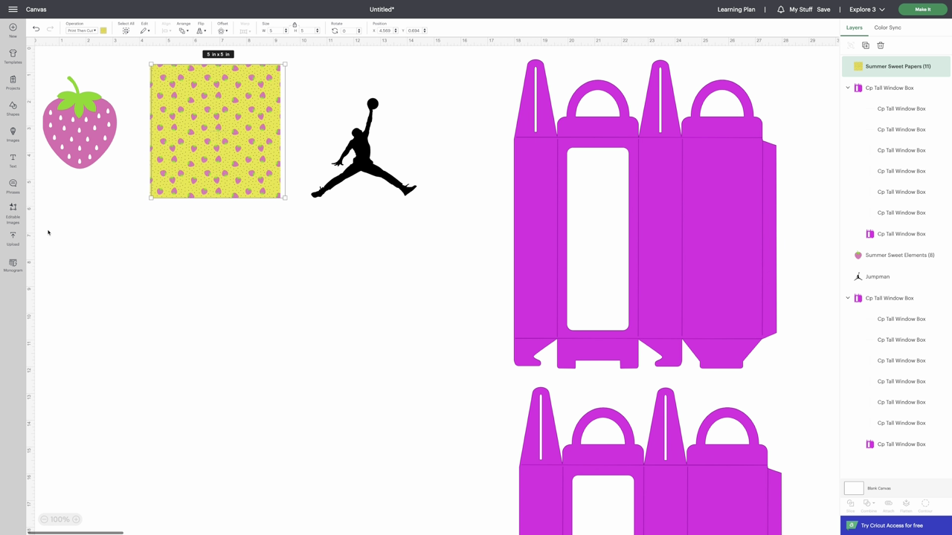
# Step: Search the uploaded images for jordan and add the red and black Jordan pattern to the canvas
pyautogui.click(13, 238)
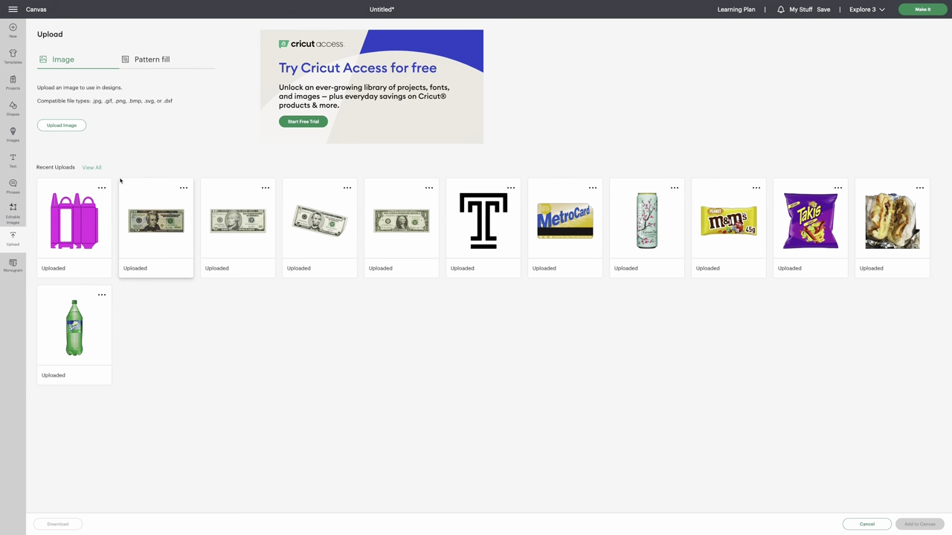
pyautogui.click(92, 167)
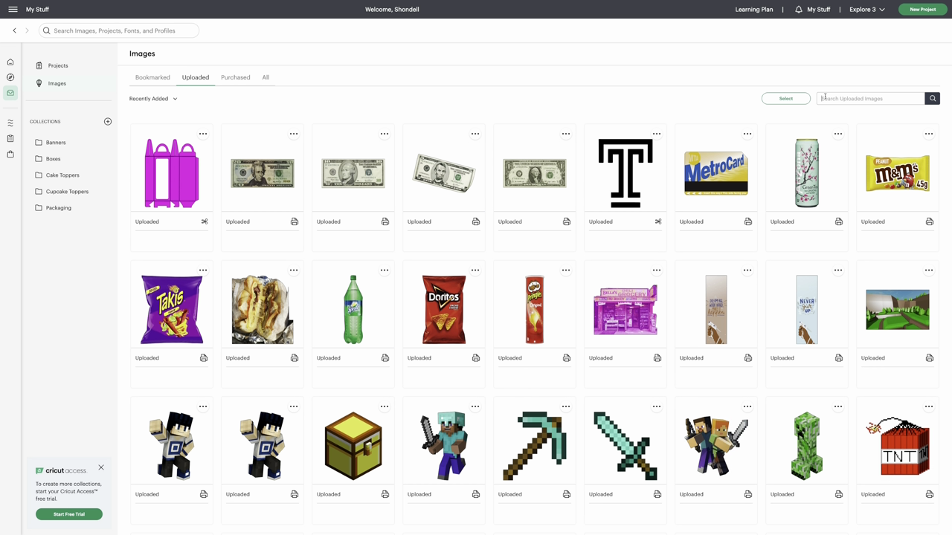
pyautogui.click(824, 97)
pyautogui.write('joidan')
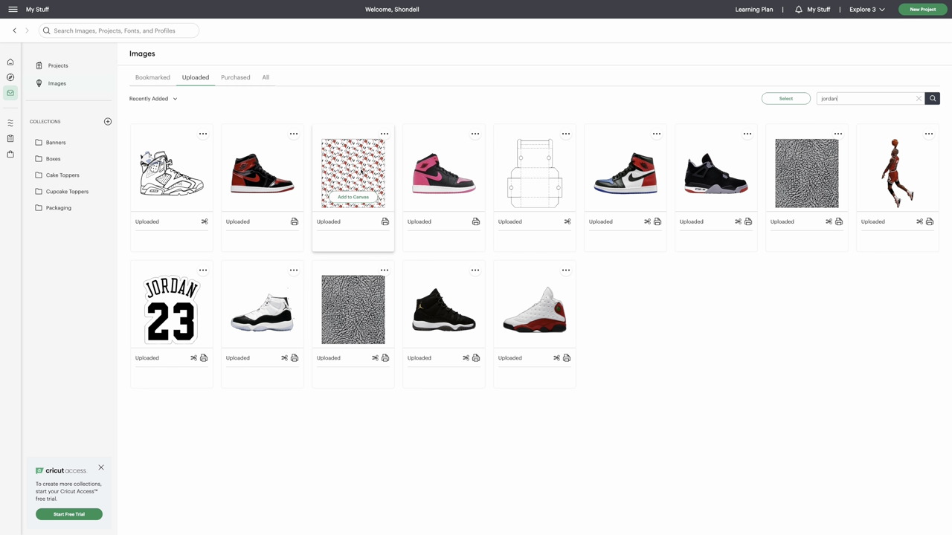
pyautogui.click(360, 199)
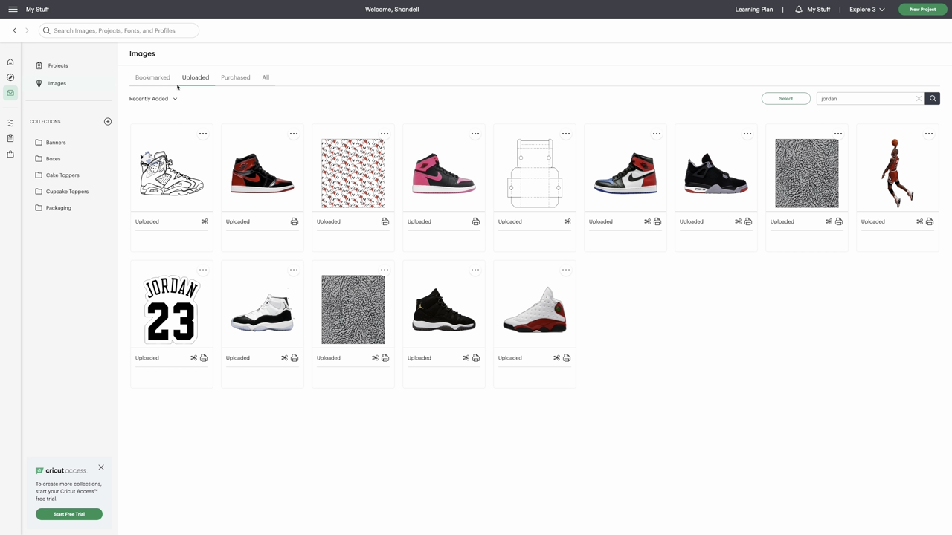
pyautogui.click(13, 10)
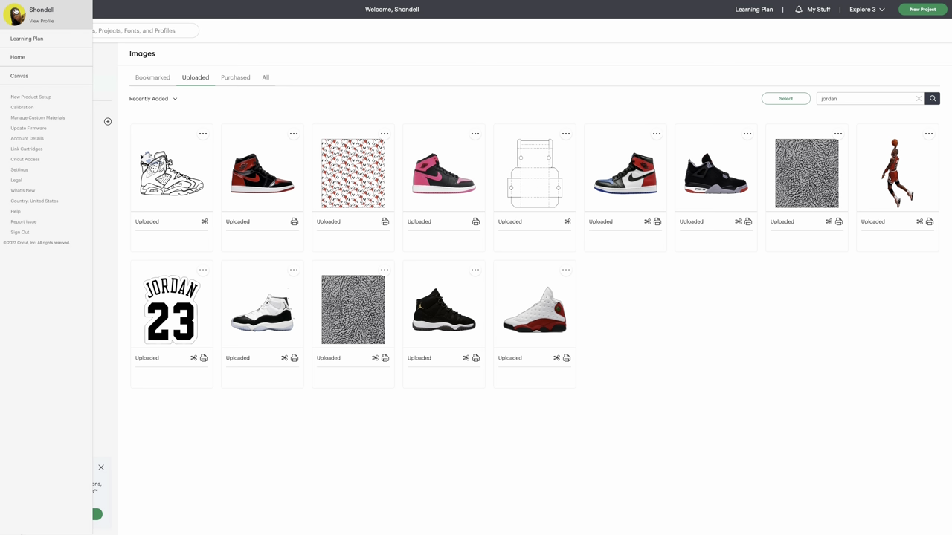
pyautogui.click(19, 76)
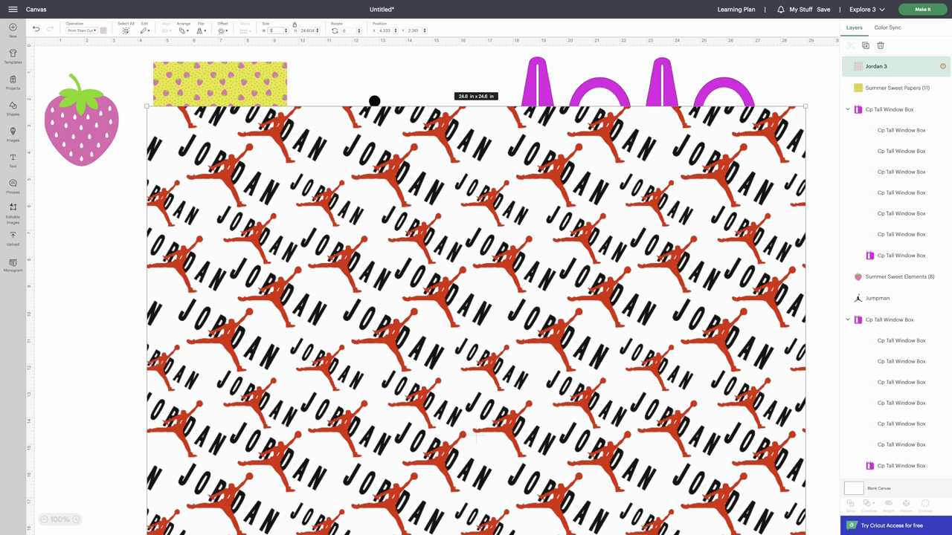
# Step: Resize the Jordan pattern to 5 in wide and place it partly over the strawberry pattern paper
pyautogui.press('Return')
pyautogui.moveTo(200, 136); pyautogui.dragTo(180, 151)
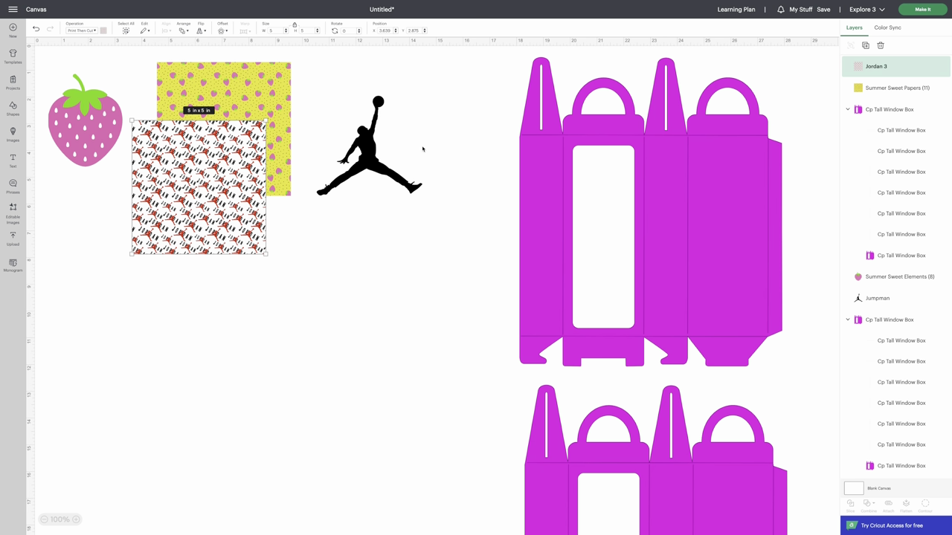
# Step: Insert a basic sharp-cornered square and place it below the jumpman silhouette
pyautogui.click(13, 107)
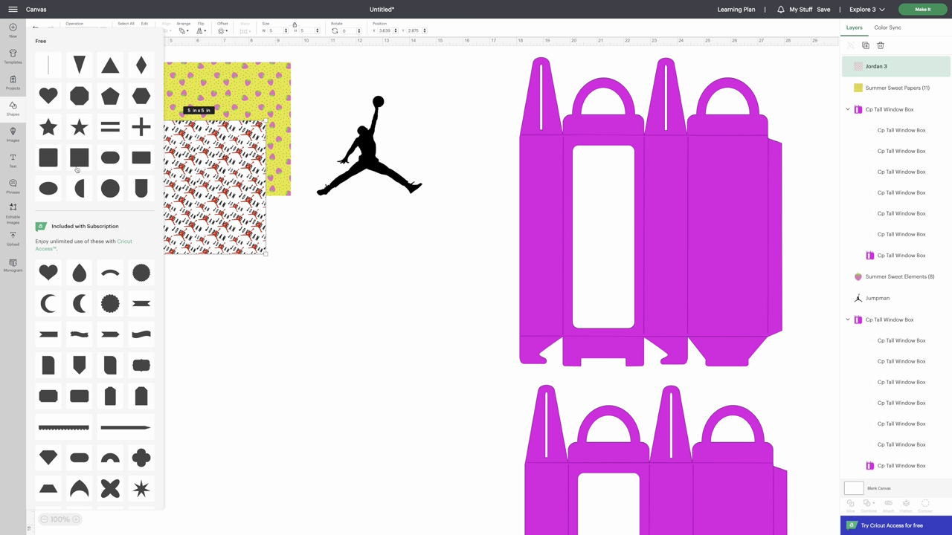
pyautogui.click(76, 159)
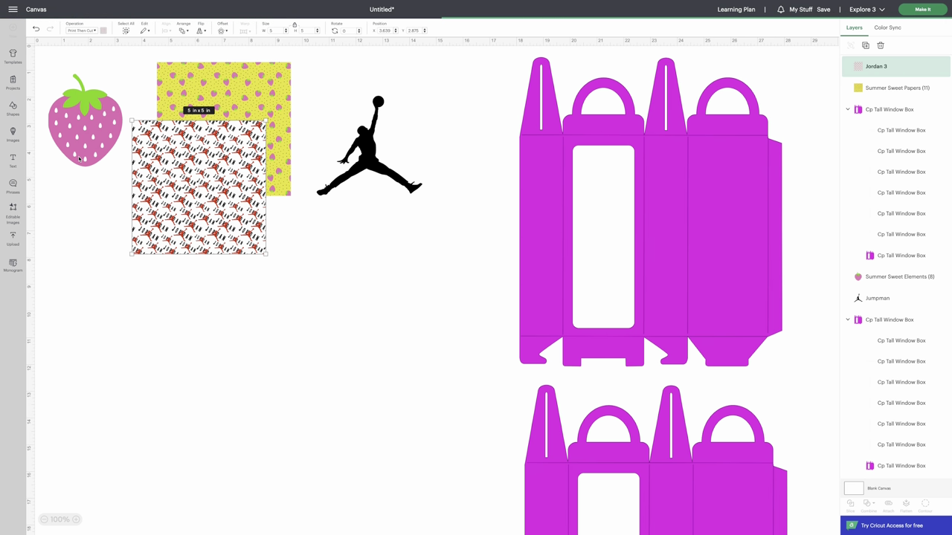
pyautogui.moveTo(73, 79); pyautogui.dragTo(341, 247)
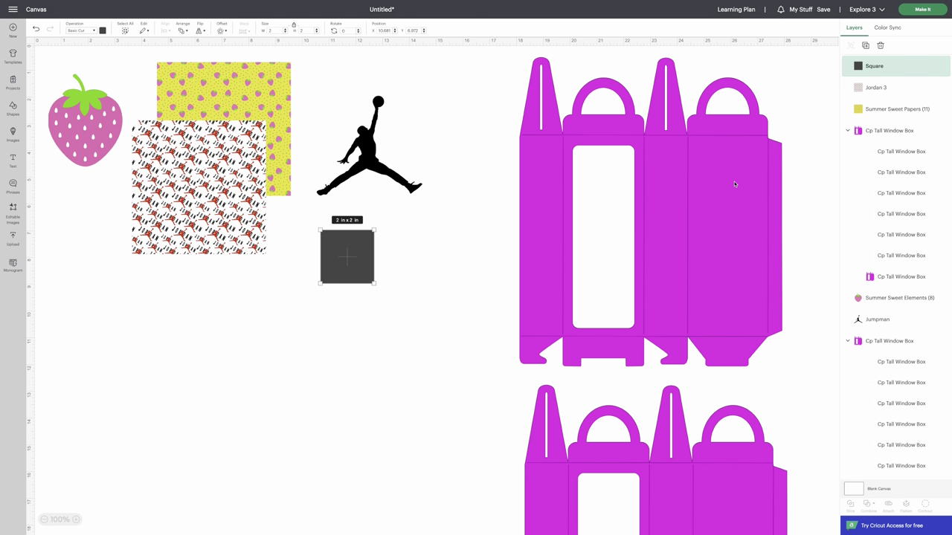
# Step: Position the square over the upper box's window and stretch it to about 2.79 by 7.32 in to cover the opening
pyautogui.moveTo(710, 208)
pyautogui.mouseDown()
pyautogui.moveTo(723, 326)
pyautogui.moveTo(714, 205)
pyautogui.mouseUp()
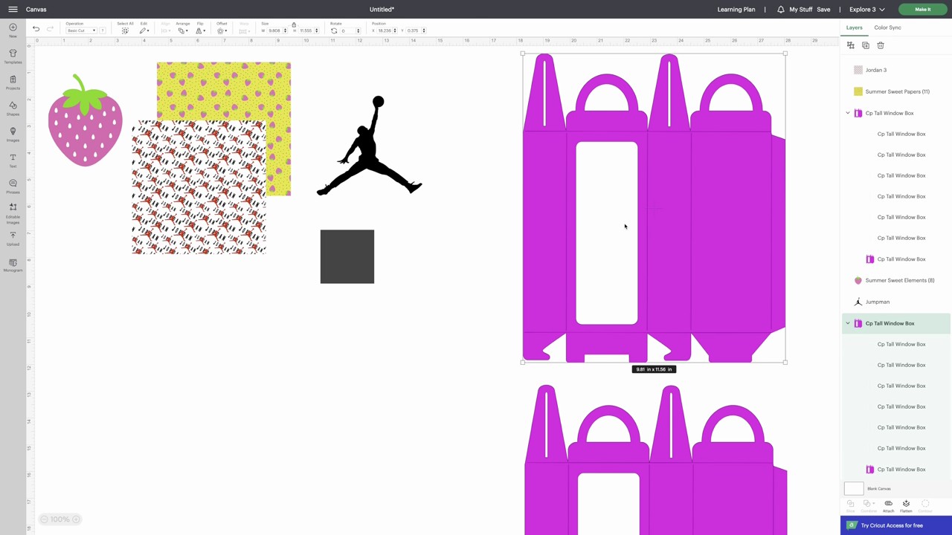
pyautogui.moveTo(321, 249); pyautogui.dragTo(575, 237)
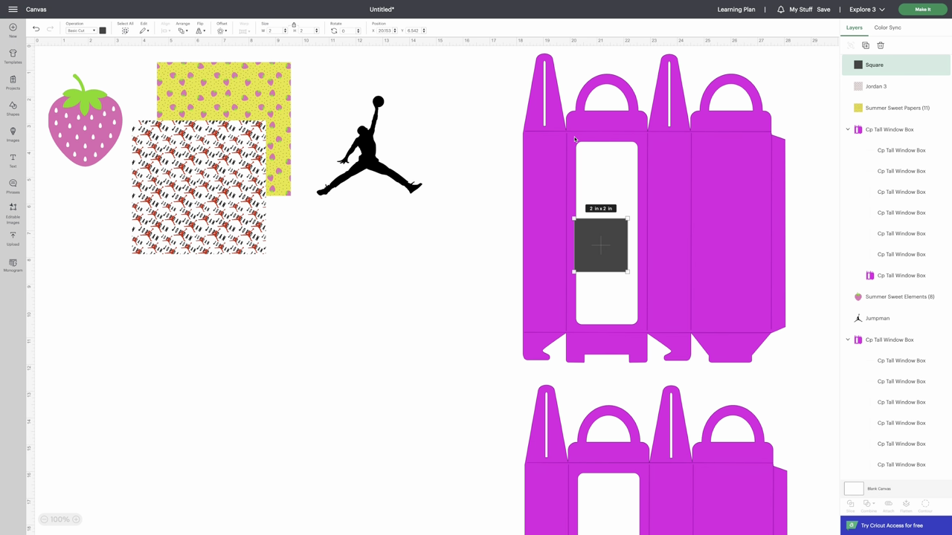
pyautogui.moveTo(578, 223); pyautogui.dragTo(644, 156)
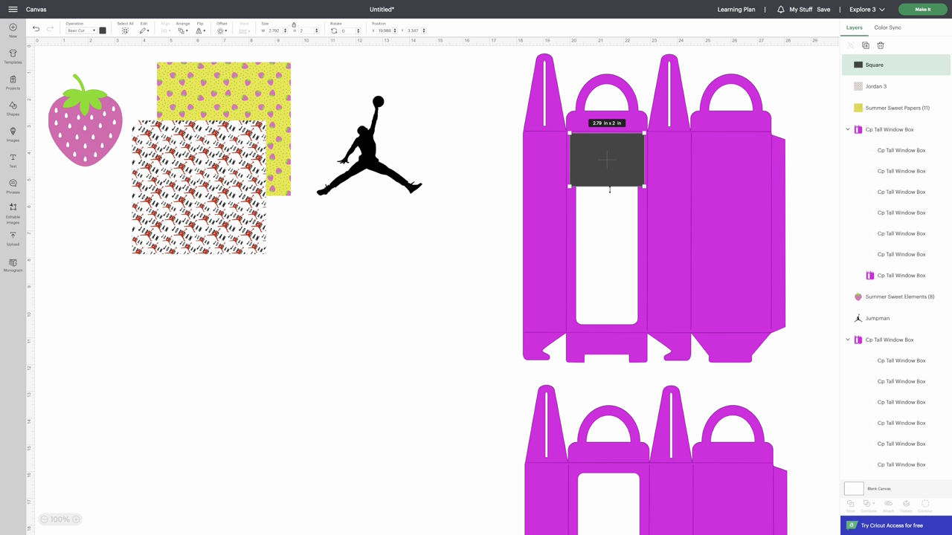
pyautogui.moveTo(609, 190); pyautogui.dragTo(608, 331)
pyautogui.click(388, 188)
pyautogui.click(595, 173)
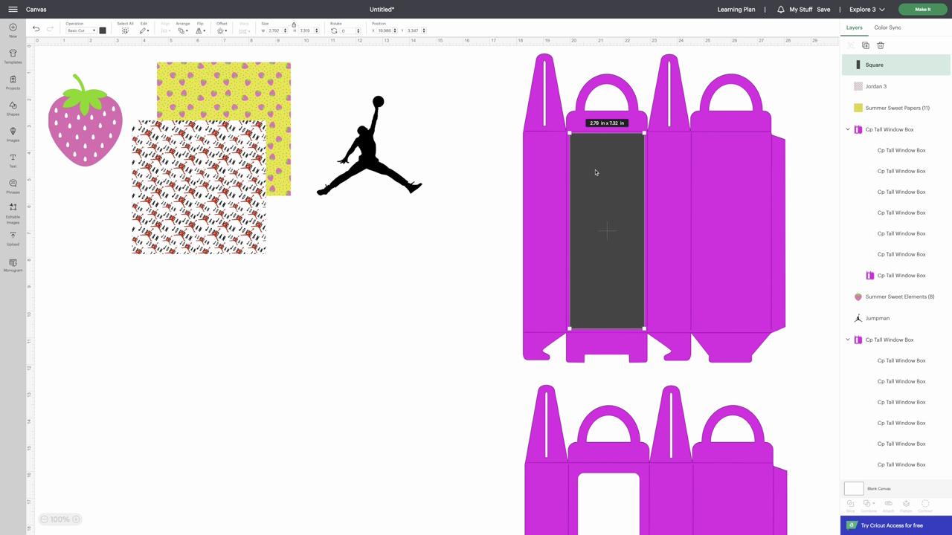
# Step: Move the dark square off the box, duplicate it, and place both copies side by side below the jumpman silhouette
pyautogui.moveTo(595, 173); pyautogui.dragTo(286, 284)
pyautogui.click(865, 46)
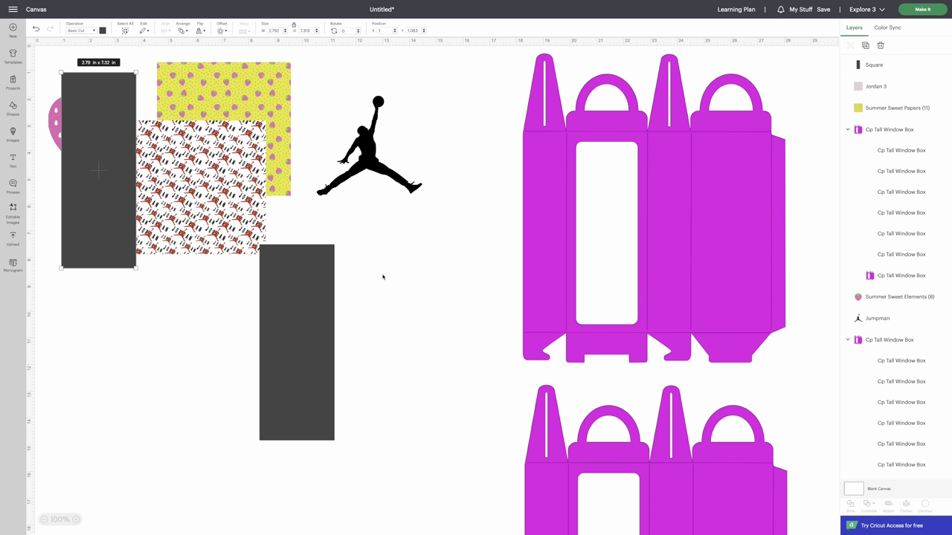
pyautogui.moveTo(117, 148); pyautogui.dragTo(450, 270)
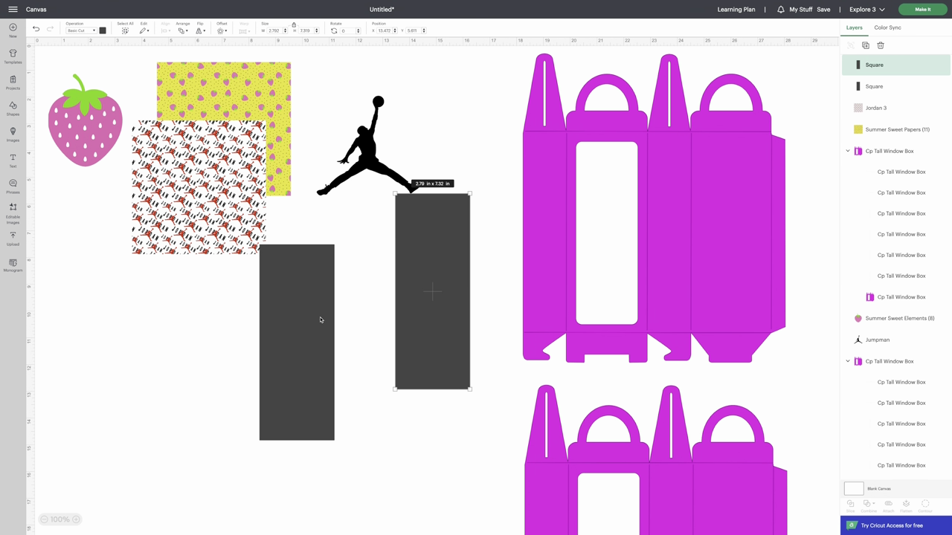
pyautogui.moveTo(321, 321); pyautogui.dragTo(362, 276)
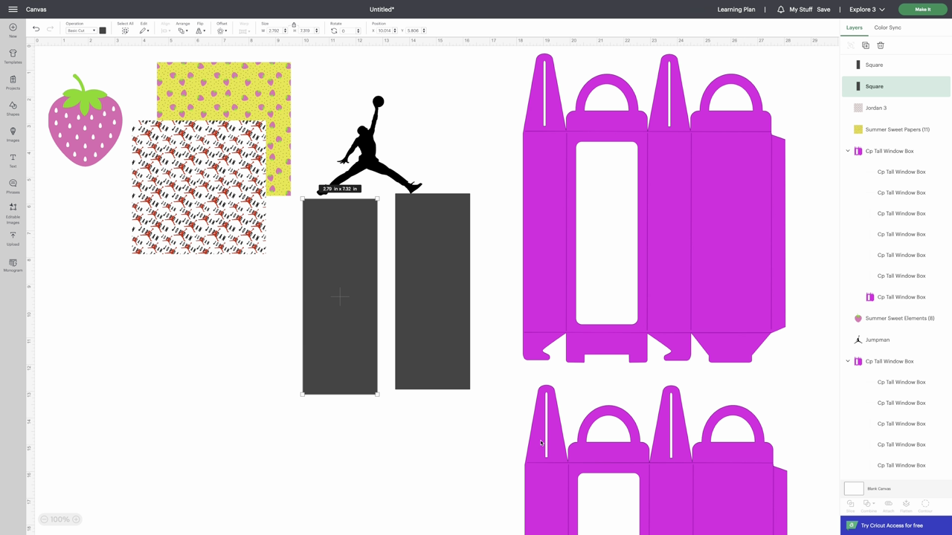
# Step: Recolour one of the two dark squares light grey and place it over the upper box's solid panel
pyautogui.click(103, 31)
pyautogui.click(119, 100)
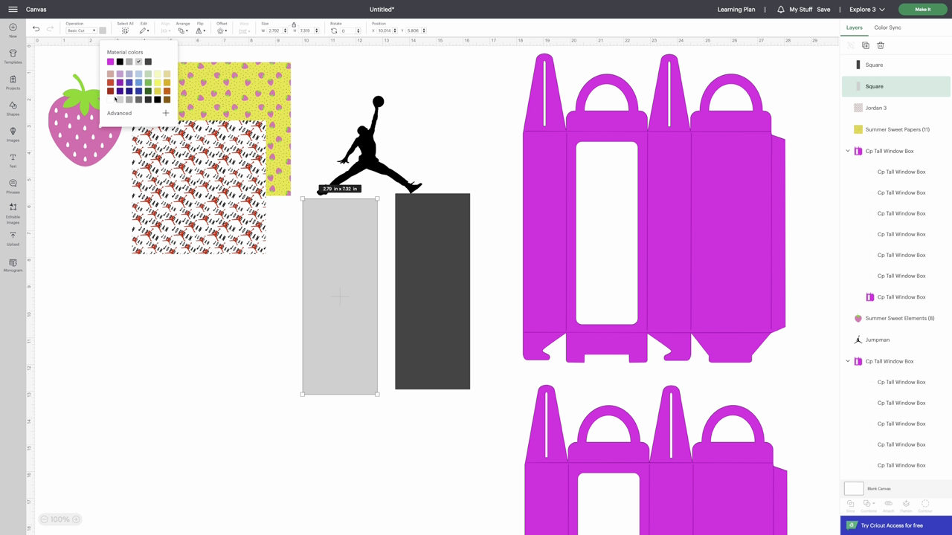
pyautogui.moveTo(364, 296); pyautogui.dragTo(732, 219)
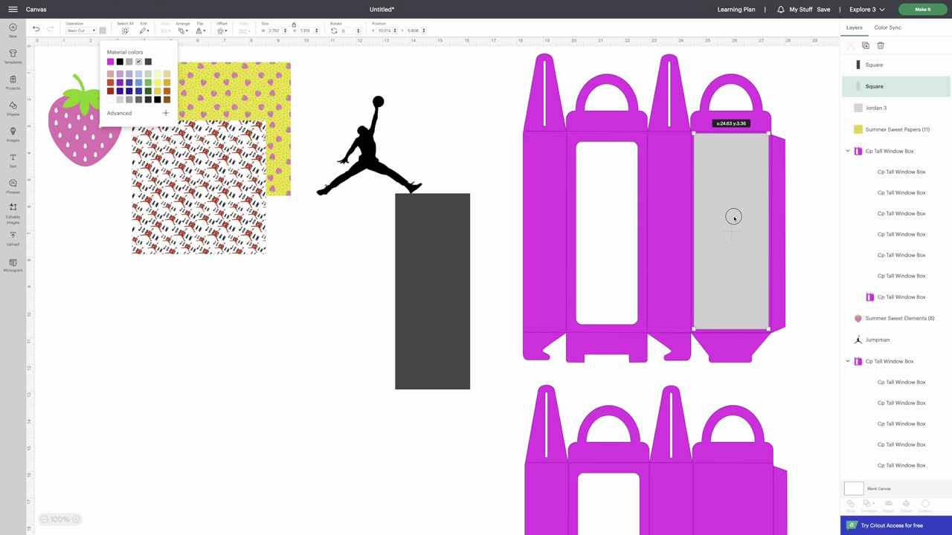
# Step: Duplicate the light grey square and set both grey copies aside below the strawberry, overlapping each other
pyautogui.click(865, 46)
pyautogui.moveTo(104, 153); pyautogui.dragTo(684, 399)
pyautogui.scroll(-5, 684, 398)
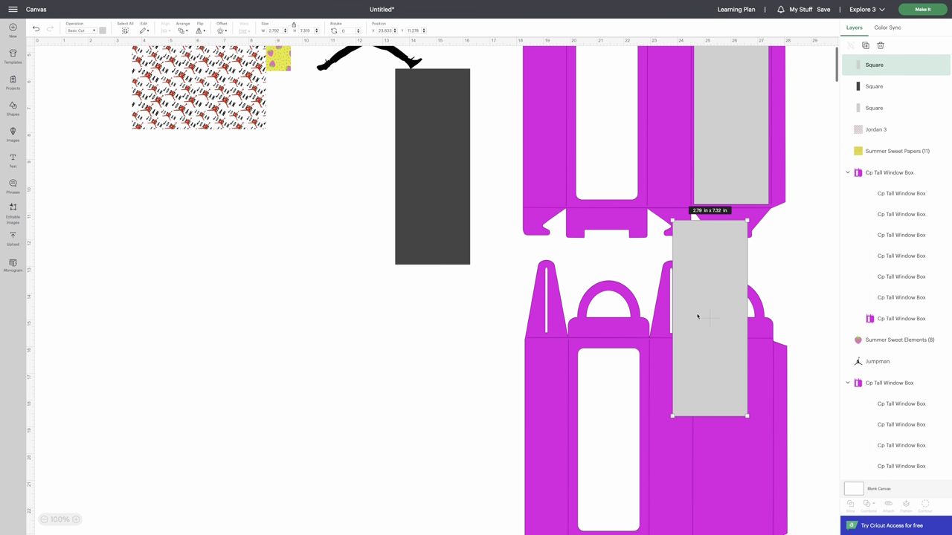
pyautogui.moveTo(705, 311); pyautogui.dragTo(70, 132)
pyautogui.moveTo(739, 161); pyautogui.dragTo(104, 280)
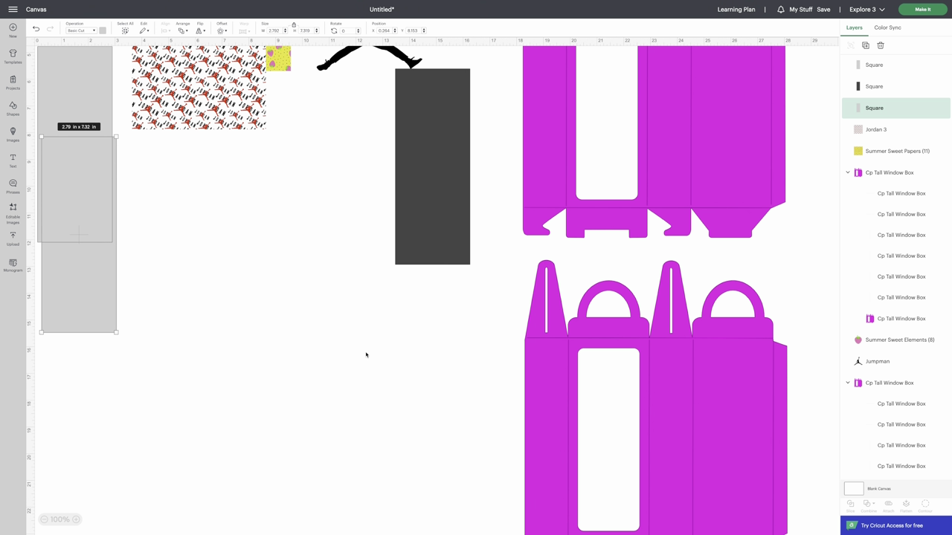
# Step: Reposition the dark square below the jumpman and move the Jordan pattern off the strawberry paper to sit beside it
pyautogui.scroll(5, 366, 356)
pyautogui.moveTo(405, 286); pyautogui.dragTo(384, 298)
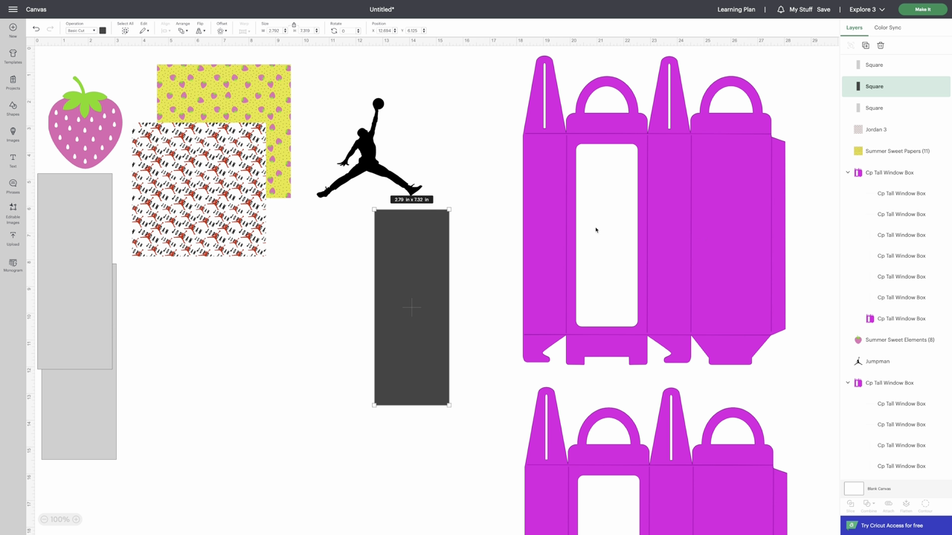
pyautogui.moveTo(412, 249); pyautogui.dragTo(408, 257)
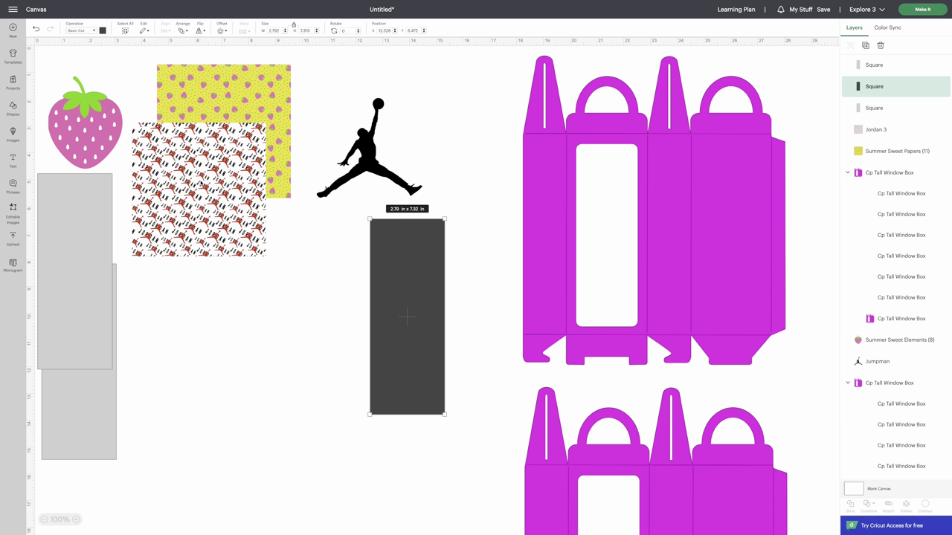
pyautogui.moveTo(182, 175); pyautogui.dragTo(287, 268)
# Step: Duplicate the dark square and place the copy partly over the strawberry pattern paper
pyautogui.click(389, 258)
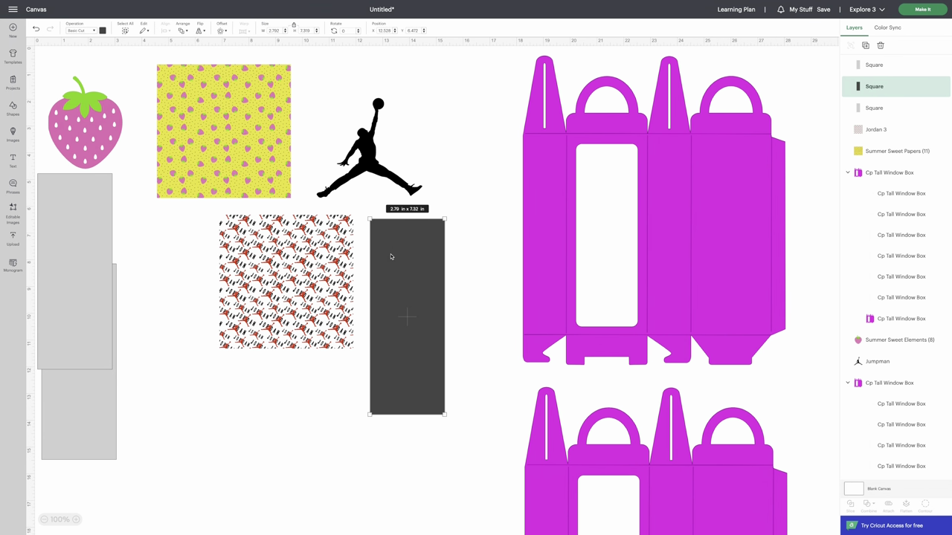
pyautogui.click(866, 45)
pyautogui.moveTo(94, 119); pyautogui.dragTo(169, 121)
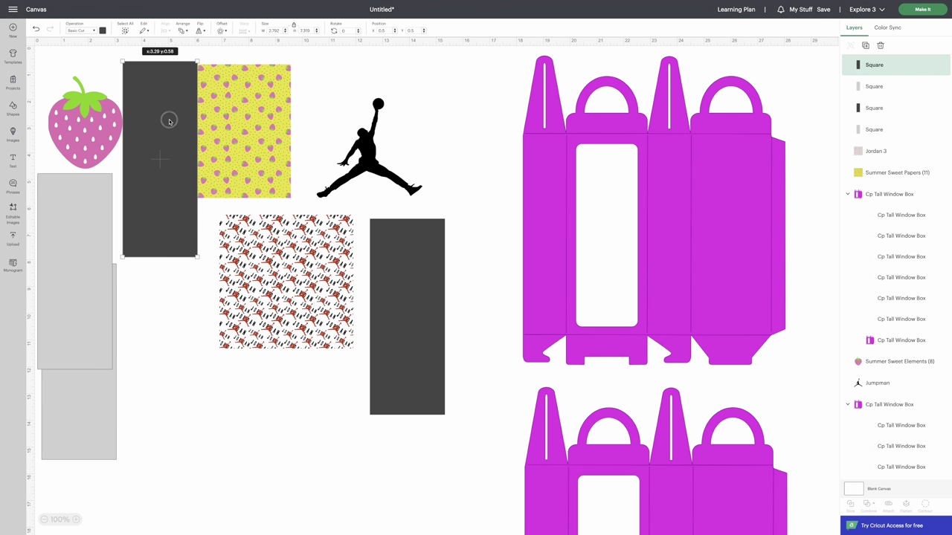
# Step: Enlarge the Jordan pattern to about 7.69 by 7.69 in and position it behind the dark square below the jumpman
pyautogui.moveTo(276, 219); pyautogui.dragTo(274, 244)
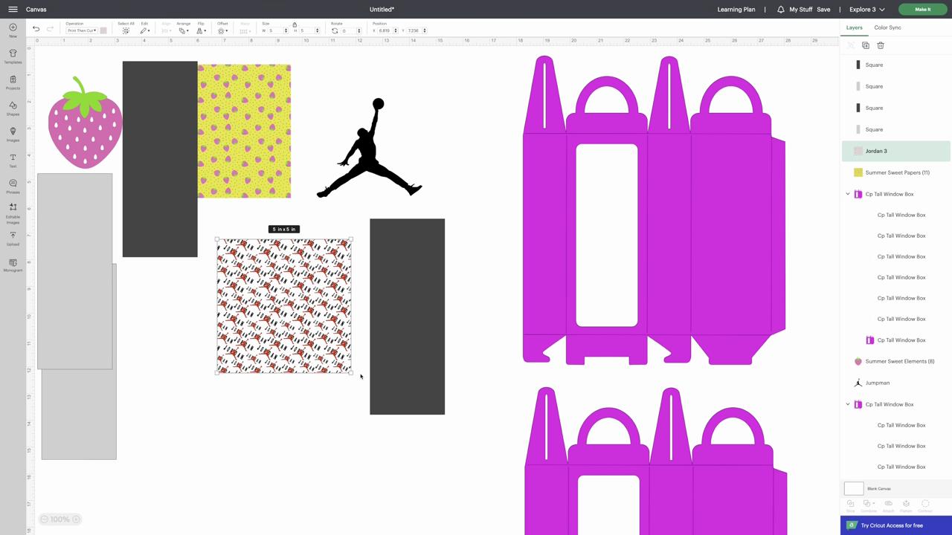
pyautogui.moveTo(348, 372); pyautogui.dragTo(455, 476)
pyautogui.moveTo(319, 412); pyautogui.dragTo(347, 389)
pyautogui.moveTo(483, 452); pyautogui.dragTo(439, 421)
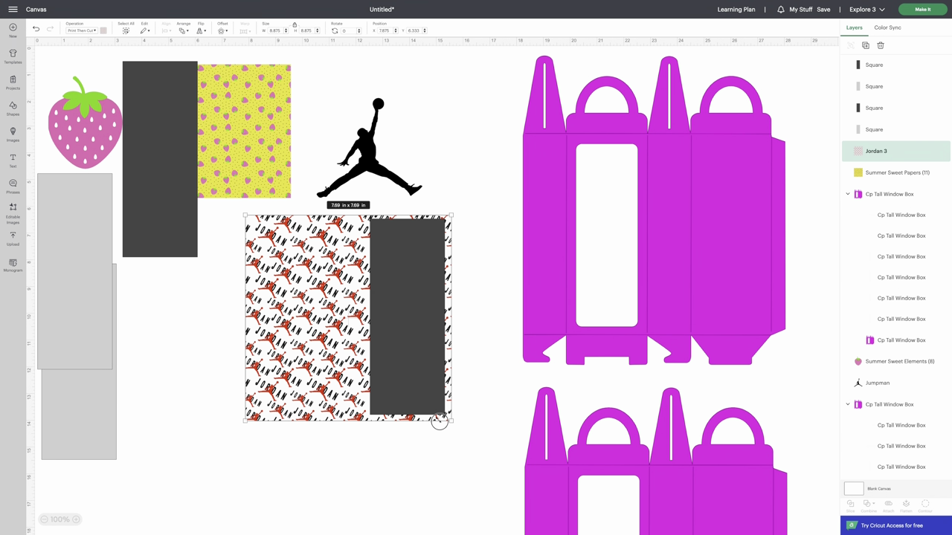
pyautogui.click(407, 516)
pyautogui.hscroll(15, 262, 287)
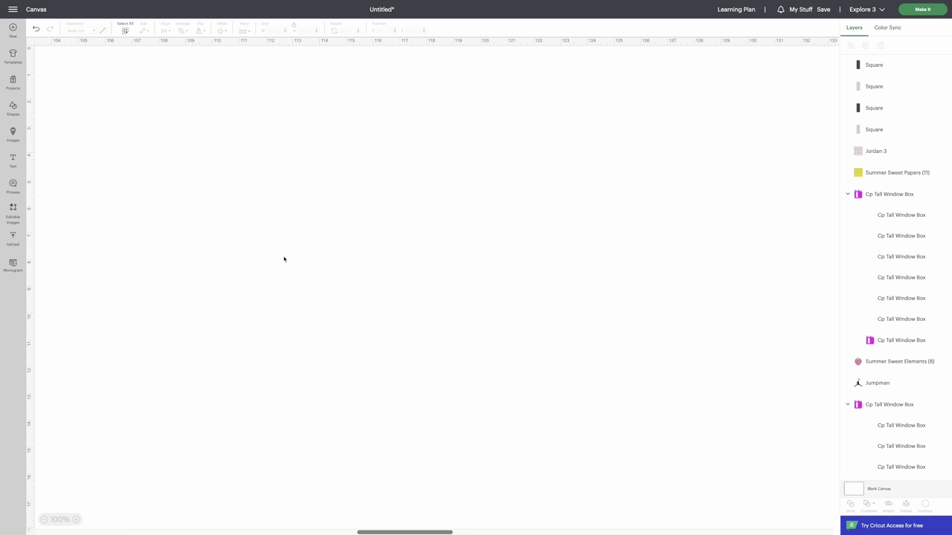
pyautogui.hscroll(-15, 326, 287)
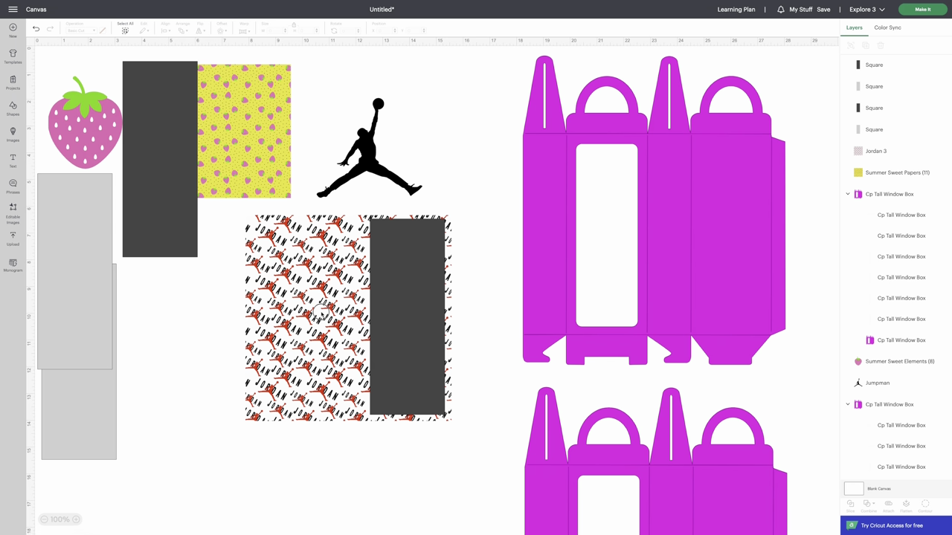
pyautogui.moveTo(320, 312)
pyautogui.mouseDown()
pyautogui.moveTo(331, 338)
pyautogui.moveTo(395, 334)
pyautogui.moveTo(404, 247)
pyautogui.moveTo(395, 327)
pyautogui.moveTo(372, 325)
pyautogui.moveTo(414, 328)
pyautogui.moveTo(309, 324)
pyautogui.mouseUp()
# Step: Slice the Jordan pattern with the dark square and delete the resulting dark piece
pyautogui.moveTo(235, 238); pyautogui.dragTo(451, 528)
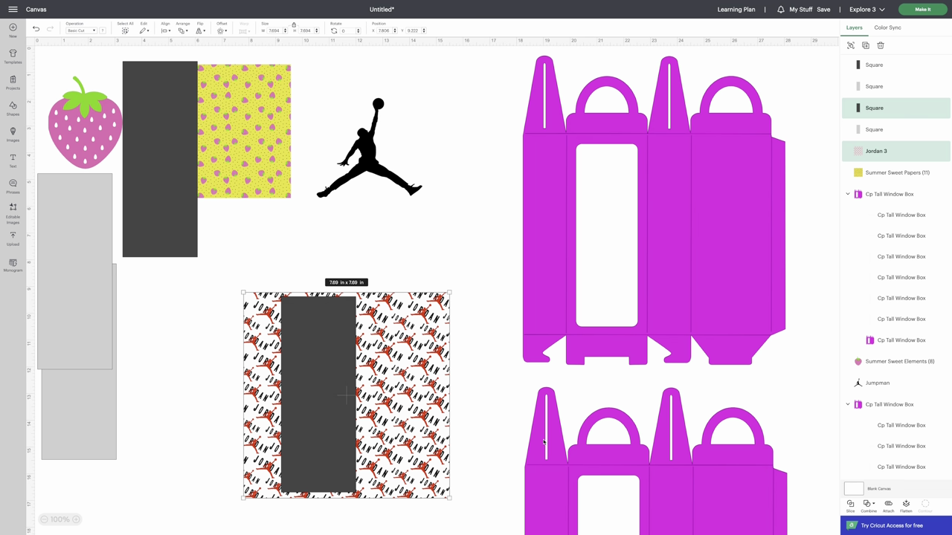
pyautogui.moveTo(325, 350); pyautogui.dragTo(431, 342)
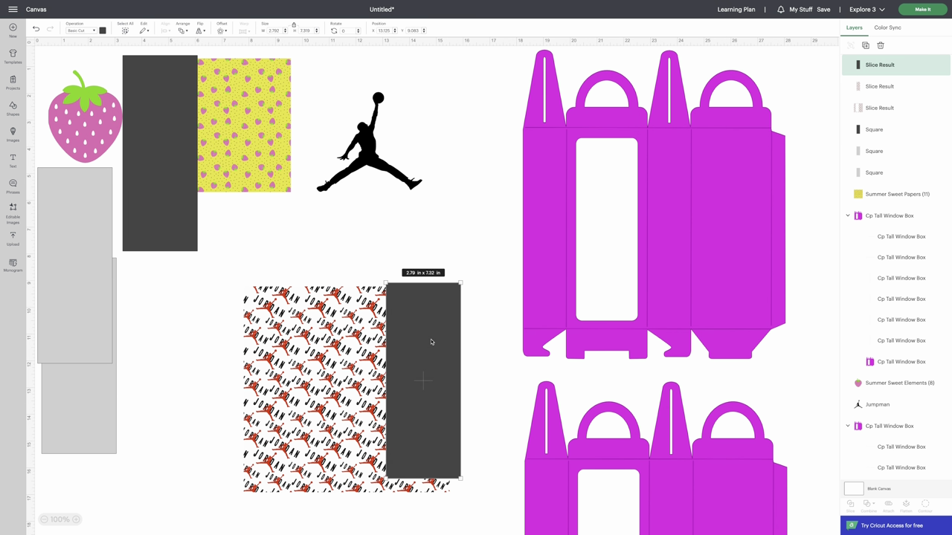
pyautogui.press('Delete')
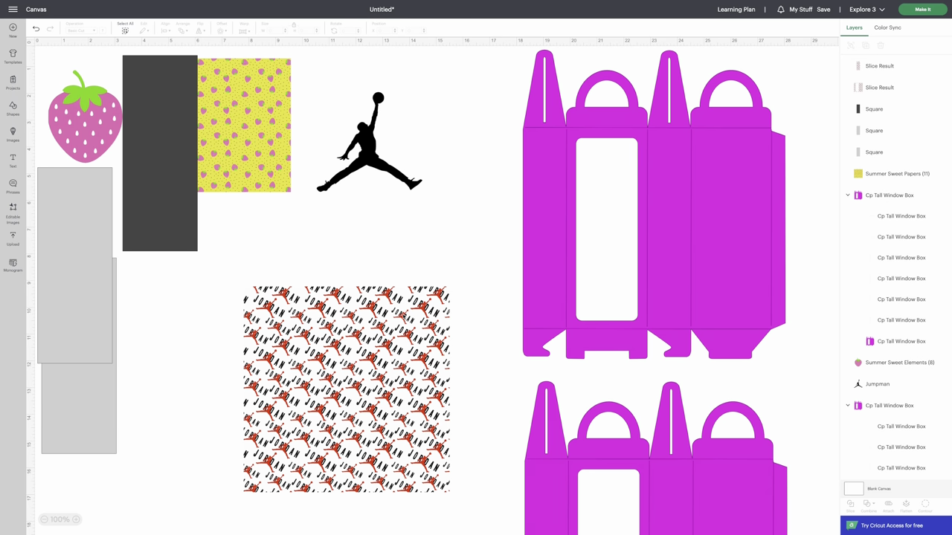
# Step: Delete the leftover outer Jordan pattern and move the cut-out Jordan panel beside the grey squares
pyautogui.moveTo(401, 315); pyautogui.dragTo(506, 301)
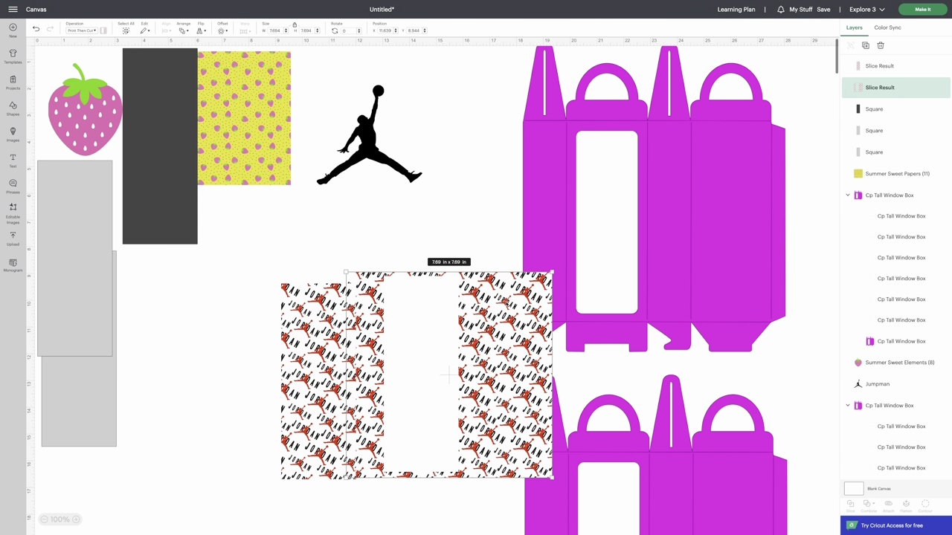
pyautogui.press('Delete')
pyautogui.click(323, 314)
pyautogui.moveTo(324, 314); pyautogui.dragTo(169, 295)
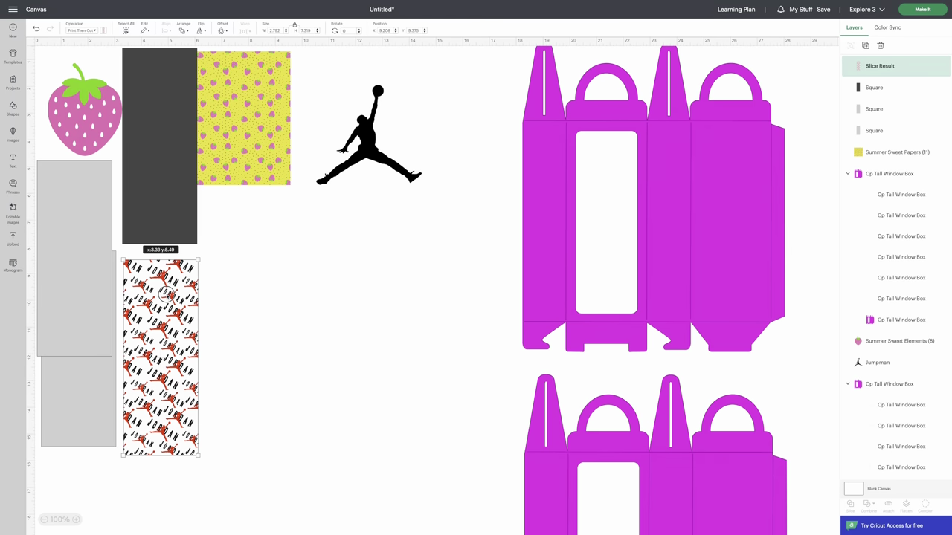
# Step: Move the remaining dark square and strawberry paper below the jumpman, enlarging the paper to about 7.6 by 7.6 in behind the square
pyautogui.moveTo(174, 123); pyautogui.dragTo(371, 297)
pyautogui.moveTo(251, 134); pyautogui.dragTo(322, 291)
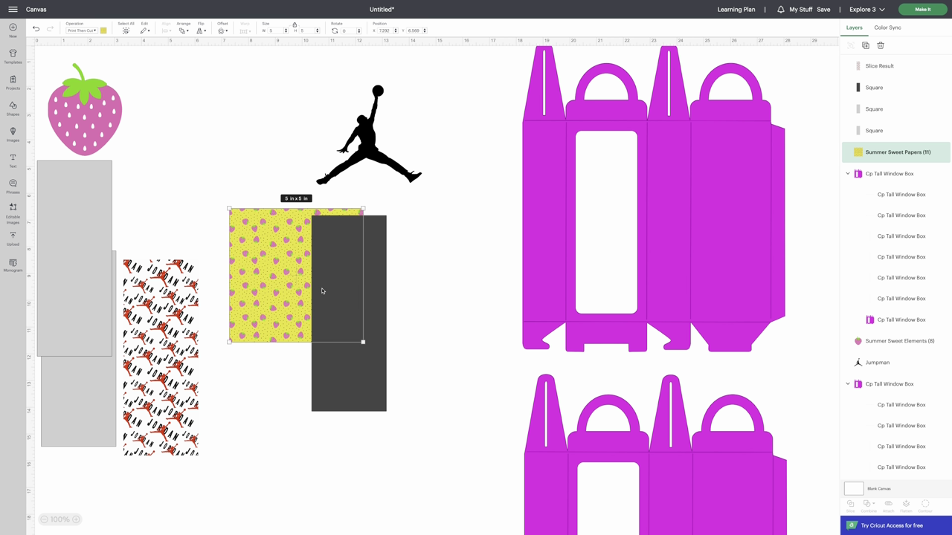
pyautogui.moveTo(363, 342); pyautogui.dragTo(412, 415)
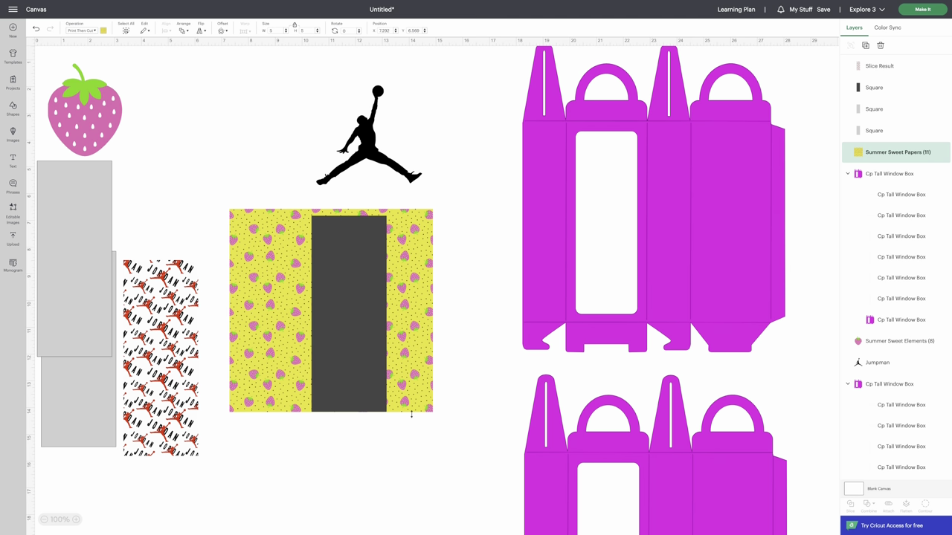
pyautogui.moveTo(353, 319); pyautogui.dragTo(387, 322)
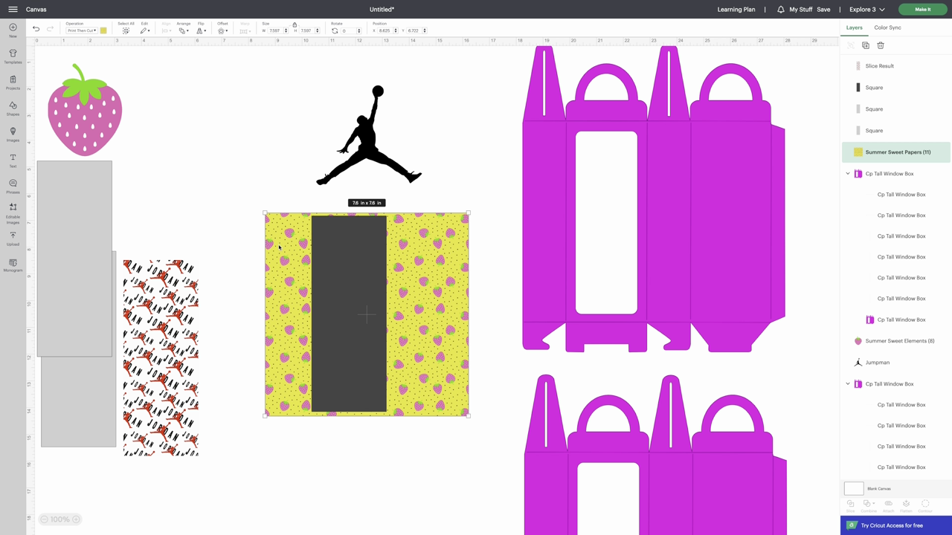
# Step: Slice the strawberry paper with the dark square and delete the resulting dark piece
pyautogui.click(235, 207)
pyautogui.moveTo(228, 206); pyautogui.dragTo(464, 298)
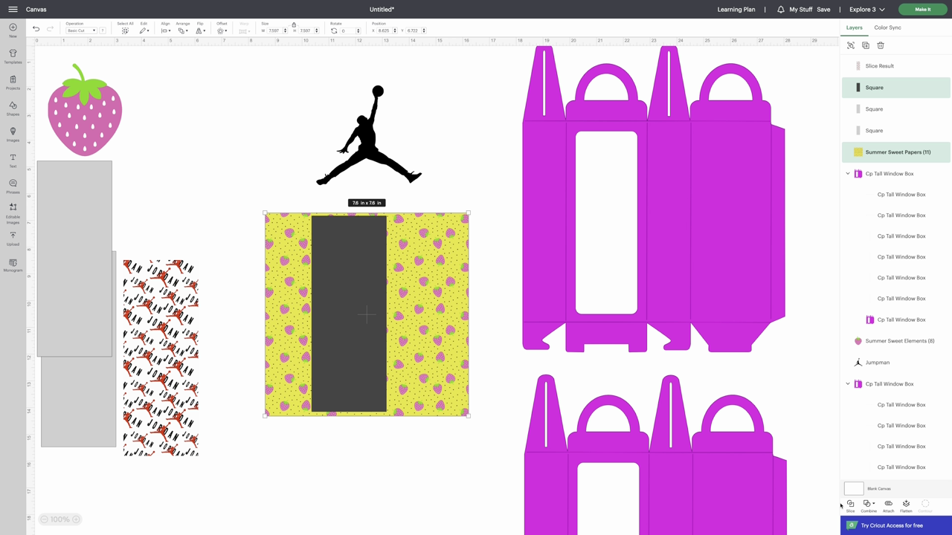
pyautogui.moveTo(359, 258); pyautogui.dragTo(464, 262)
pyautogui.press('Delete')
# Step: Delete the leftover outer strawberry paper and move the cut-out strawberry panel beside the grey squares, above the Jordan panel
pyautogui.click(448, 261)
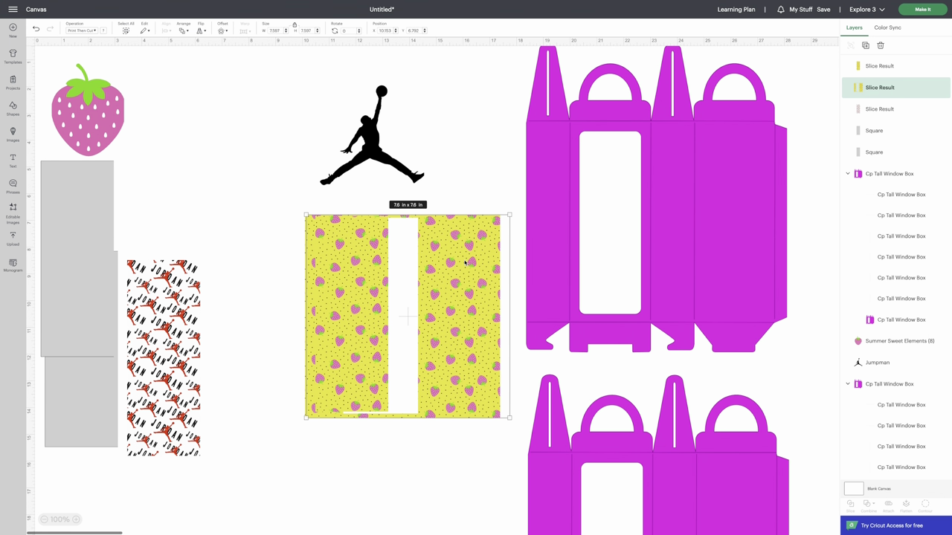
pyautogui.press('Delete')
pyautogui.moveTo(342, 253); pyautogui.dragTo(153, 205)
# Step: Place the jumpman silhouette and the strawberry side by side in the empty area between the panels and the boxes
pyautogui.moveTo(85, 112); pyautogui.dragTo(379, 360)
pyautogui.moveTo(369, 156); pyautogui.dragTo(286, 392)
pyautogui.moveTo(382, 348); pyautogui.dragTo(412, 370)
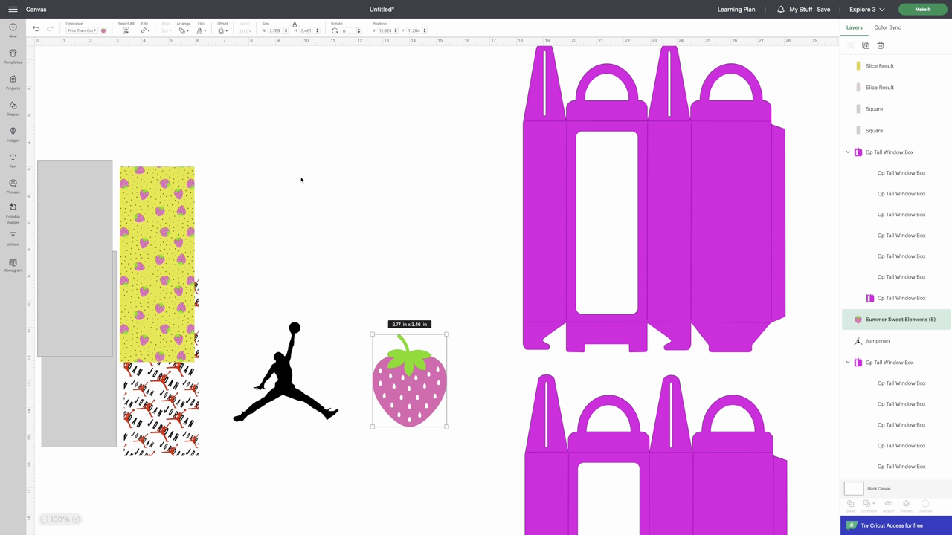
# Step: Create a rounded 0.069 in offset around the strawberry and set the offset's operation to Basic cut
pyautogui.scroll(-2, 297, 168)
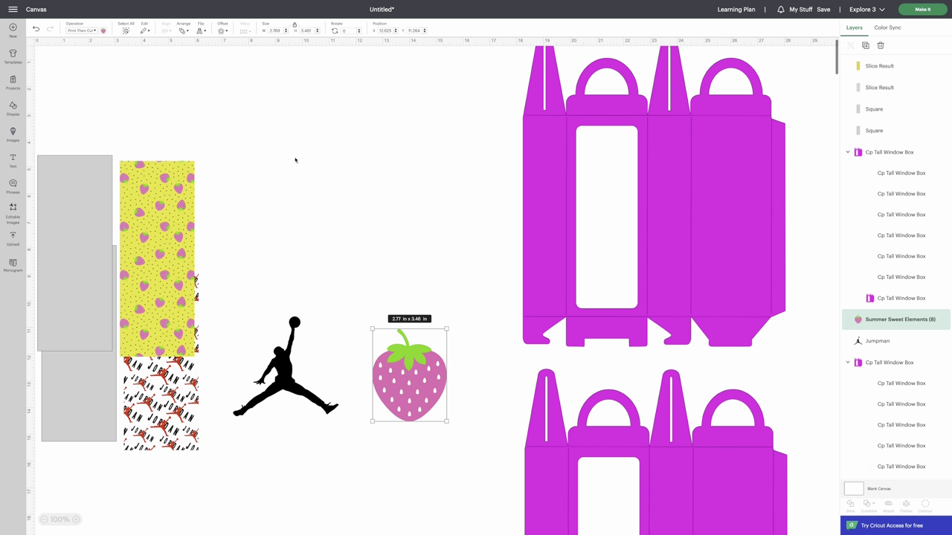
pyautogui.click(220, 30)
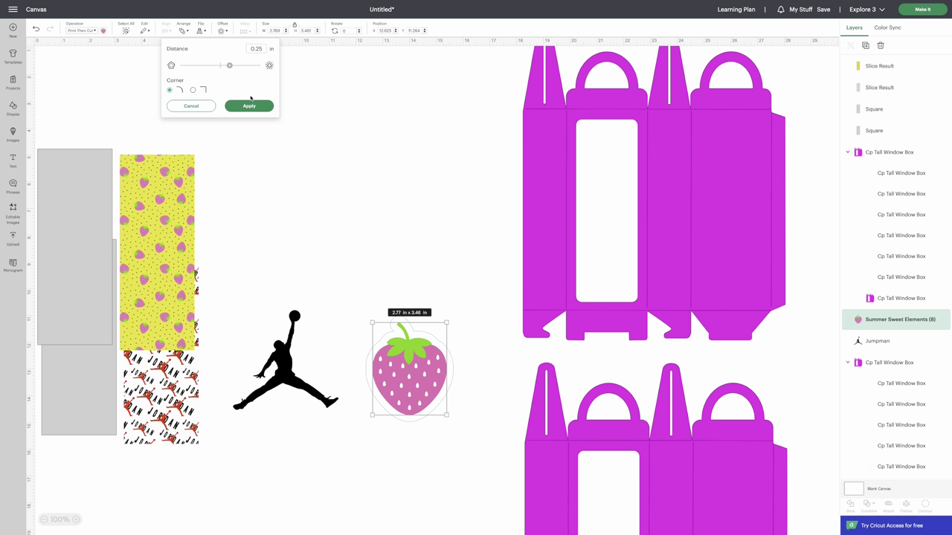
pyautogui.moveTo(229, 65); pyautogui.dragTo(223, 66)
pyautogui.click(246, 107)
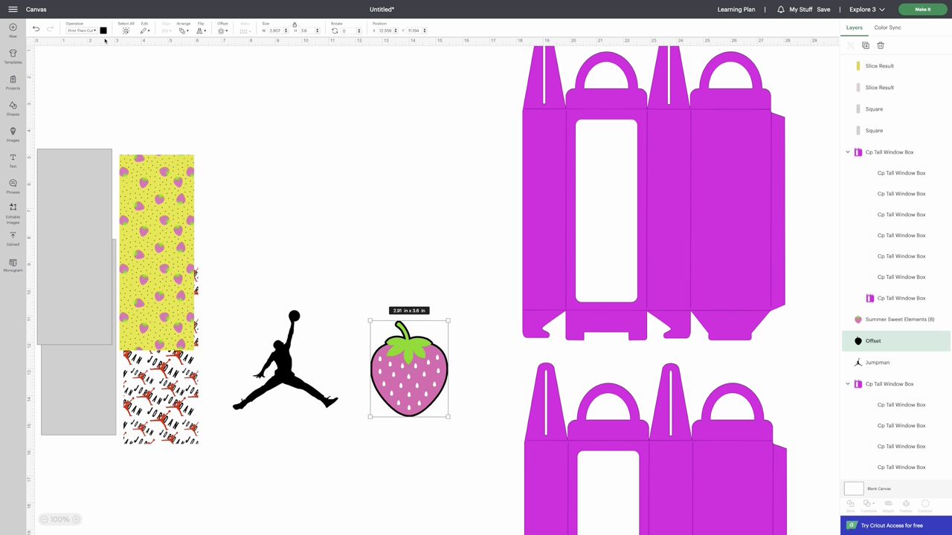
pyautogui.click(83, 30)
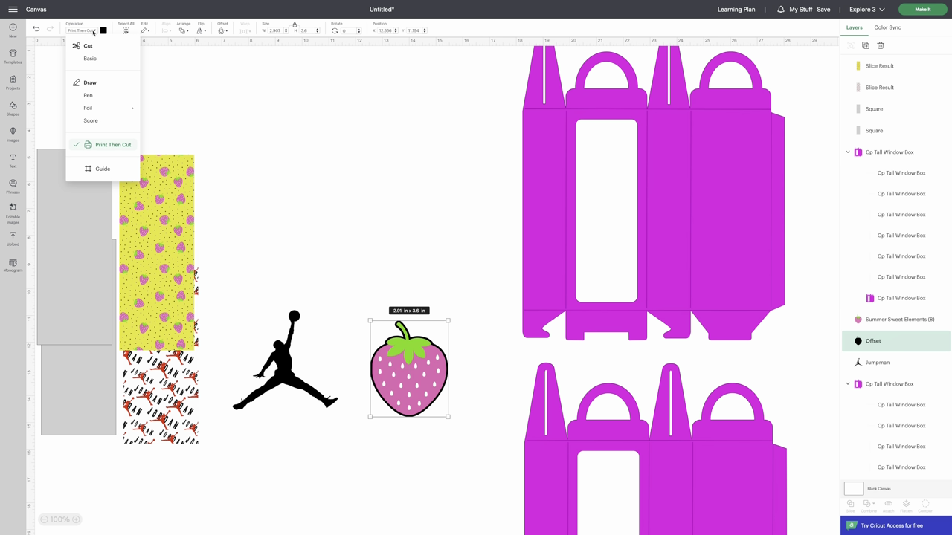
pyautogui.click(89, 59)
# Step: Change the jumpman silhouette's operation to Basic cut and nudge it slightly towards the strawberry
pyautogui.click(286, 359)
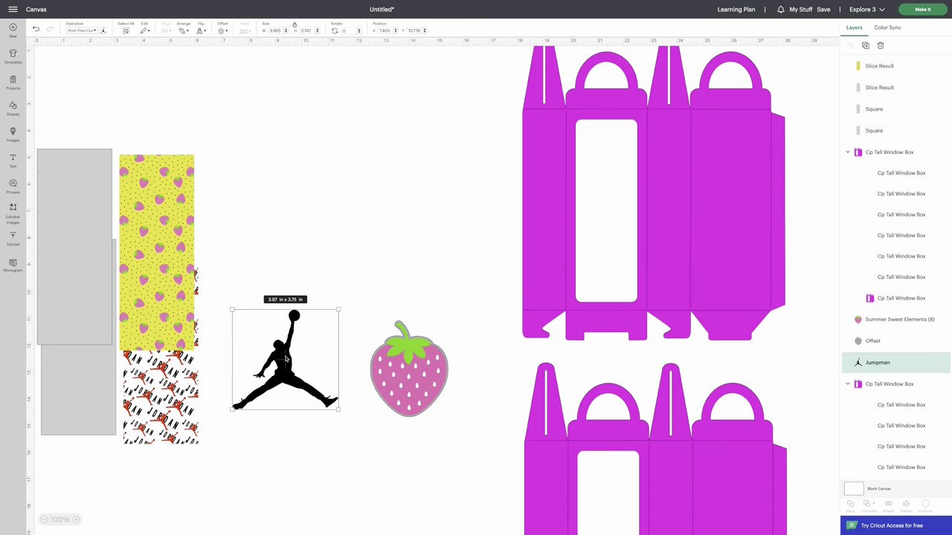
pyautogui.click(83, 30)
pyautogui.click(88, 59)
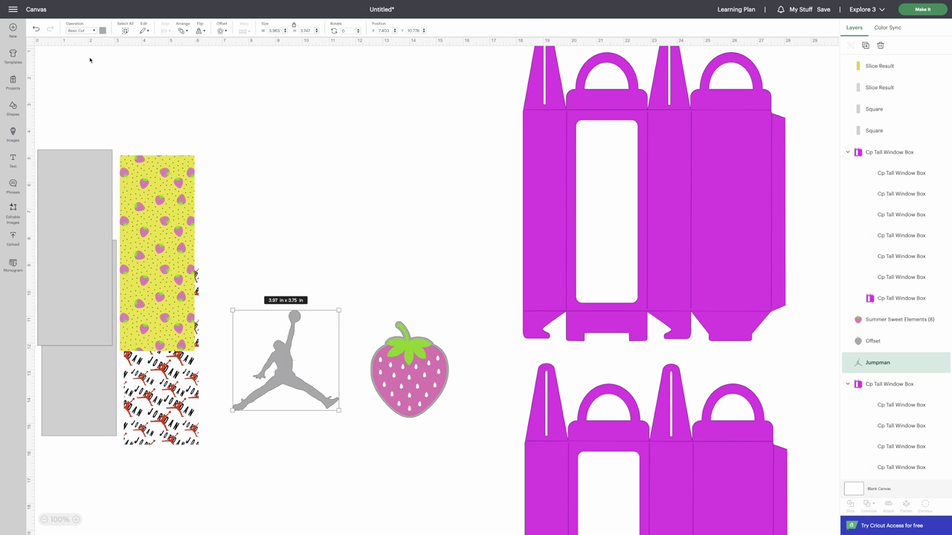
pyautogui.moveTo(282, 354); pyautogui.dragTo(286, 353)
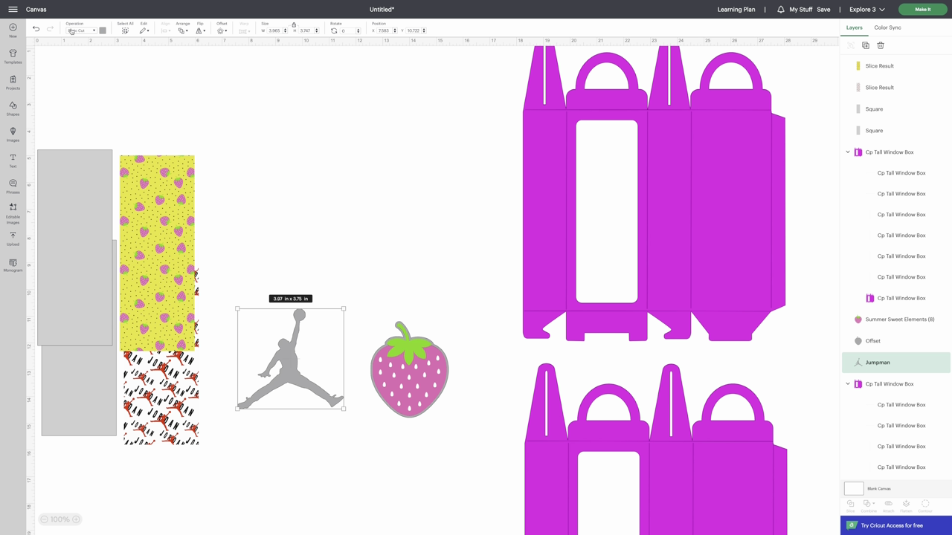
# Step: Create a rounded 0.069 in offset around the jumpman silhouette
pyautogui.click(219, 30)
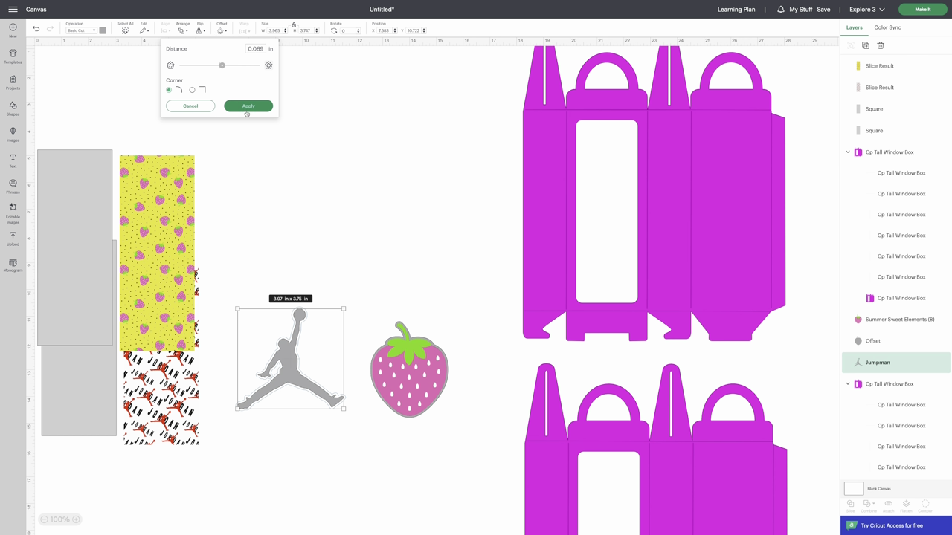
pyautogui.scroll(1, 301, 318)
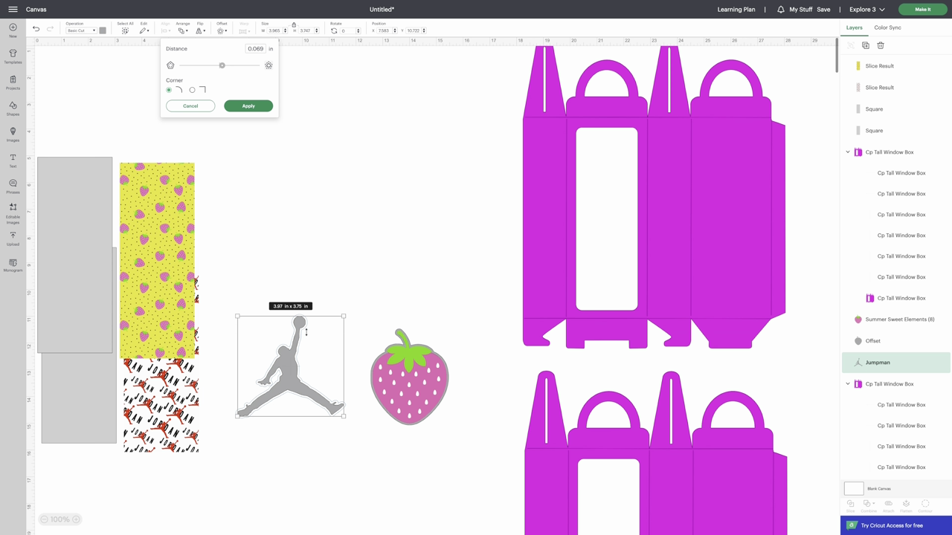
pyautogui.scroll(2, 305, 332)
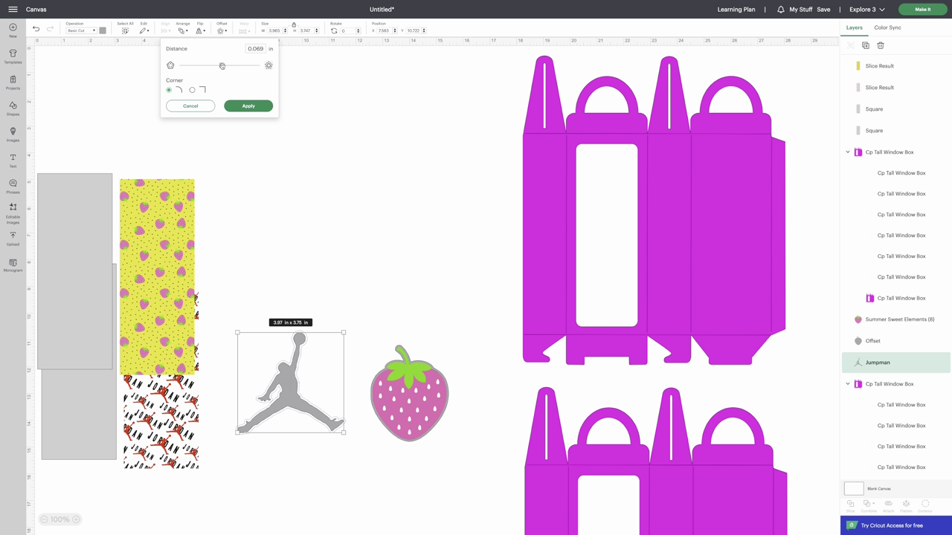
pyautogui.moveTo(223, 66)
pyautogui.mouseDown()
pyautogui.moveTo(243, 67)
pyautogui.moveTo(223, 68)
pyautogui.mouseUp()
pyautogui.moveTo(224, 67); pyautogui.dragTo(223, 68)
pyautogui.click(247, 106)
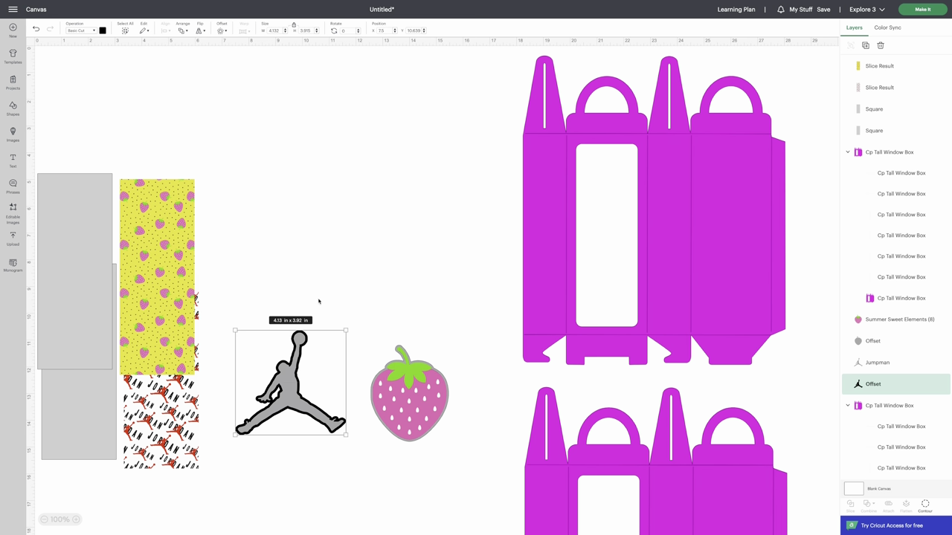
# Step: Move the strawberry and its offset together onto the lower part of the upper box's window, scaled to about 2.71 x 3.36 in
pyautogui.moveTo(382, 307); pyautogui.dragTo(433, 464)
pyautogui.moveTo(418, 411); pyautogui.dragTo(603, 308)
pyautogui.moveTo(645, 334); pyautogui.dragTo(641, 328)
pyautogui.moveTo(606, 286); pyautogui.dragTo(608, 290)
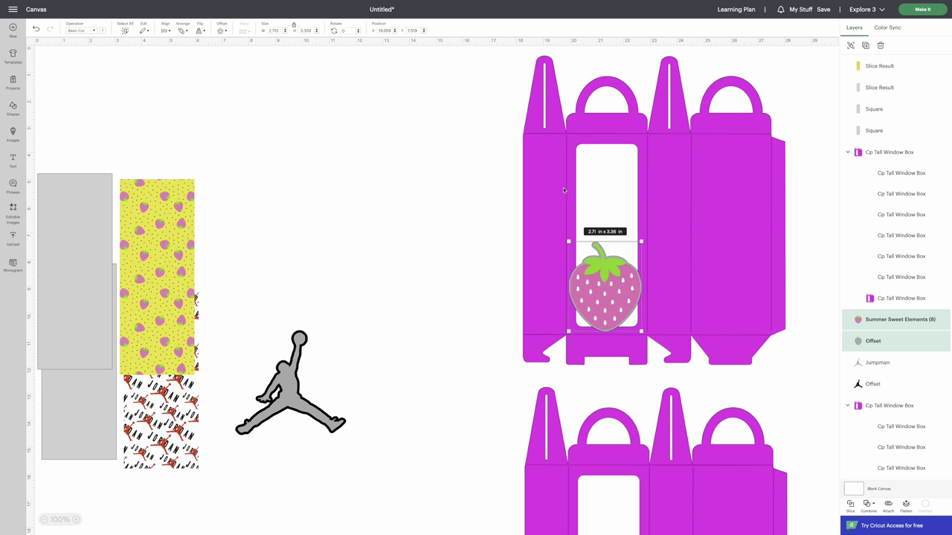
# Step: Shrink the strawberry and offset slightly to overlap the window edges, and move only the strawberry out to the empty area above the jumpman
pyautogui.moveTo(605, 297); pyautogui.dragTo(607, 296)
pyautogui.moveTo(642, 331); pyautogui.dragTo(611, 303)
pyautogui.click(461, 281)
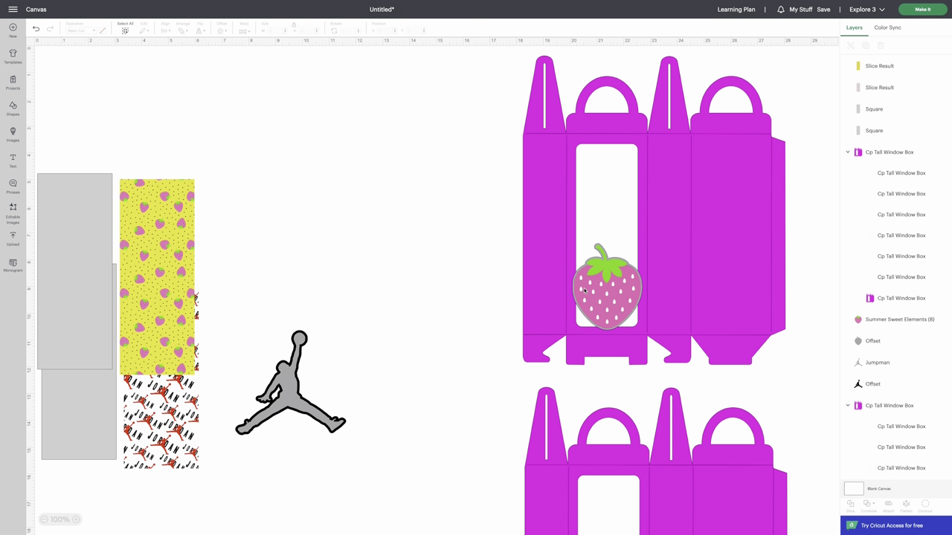
pyautogui.moveTo(612, 292); pyautogui.dragTo(611, 290)
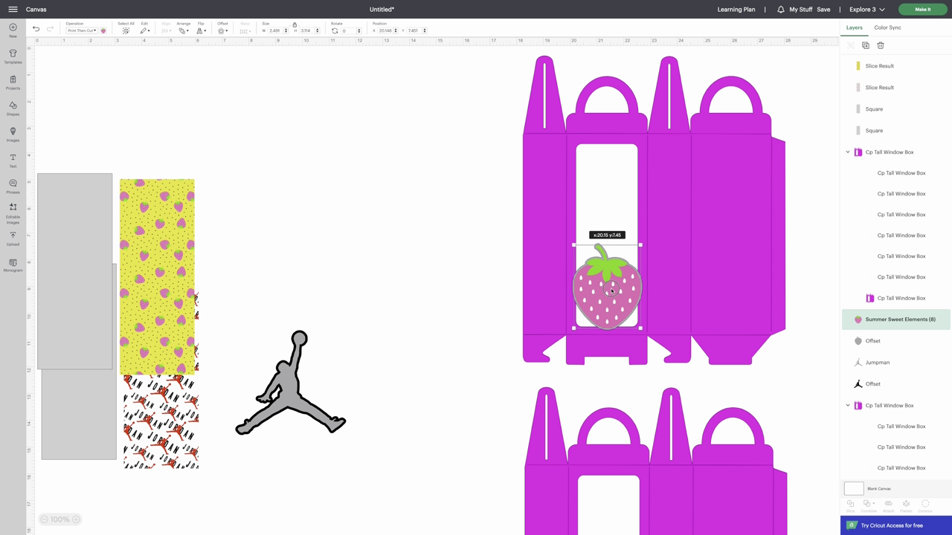
pyautogui.moveTo(612, 291); pyautogui.dragTo(265, 246)
# Step: Move the jumpman and its offset beside the lower box and bring both to the front
pyautogui.scroll(-1, 332, 243)
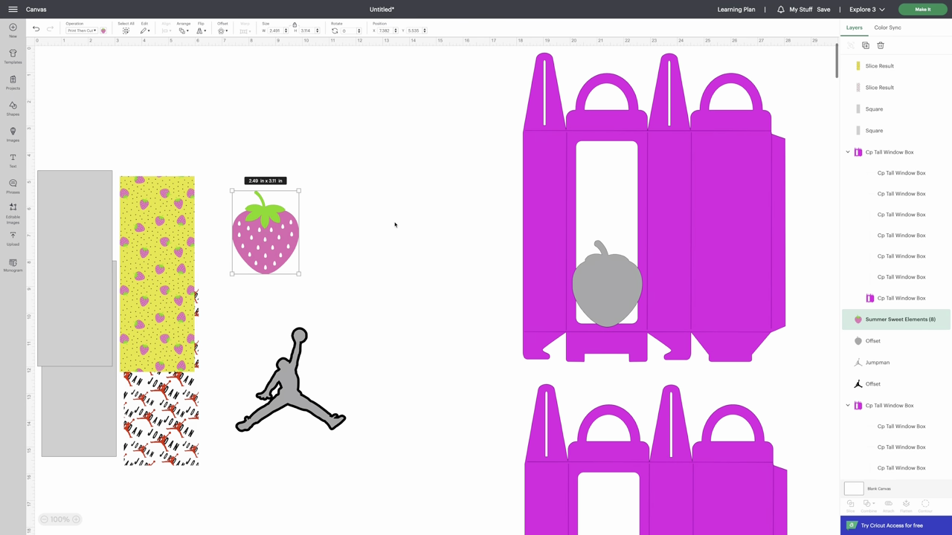
pyautogui.scroll(-5, 438, 258)
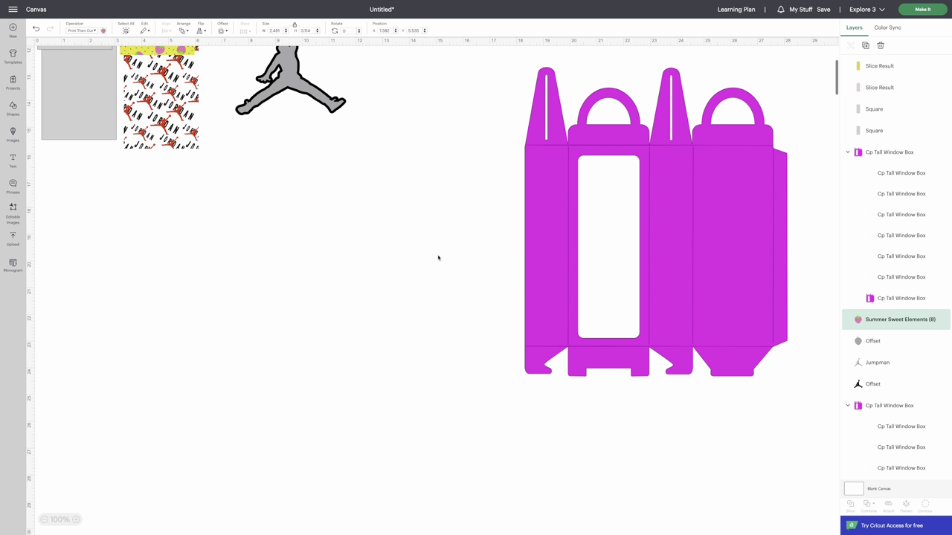
pyautogui.scroll(2, 438, 258)
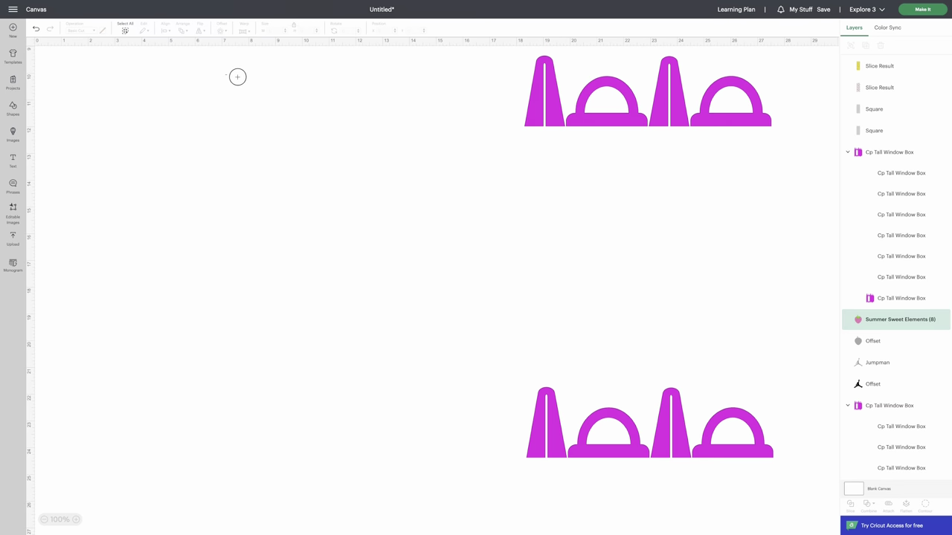
pyautogui.moveTo(302, 108); pyautogui.dragTo(396, 268)
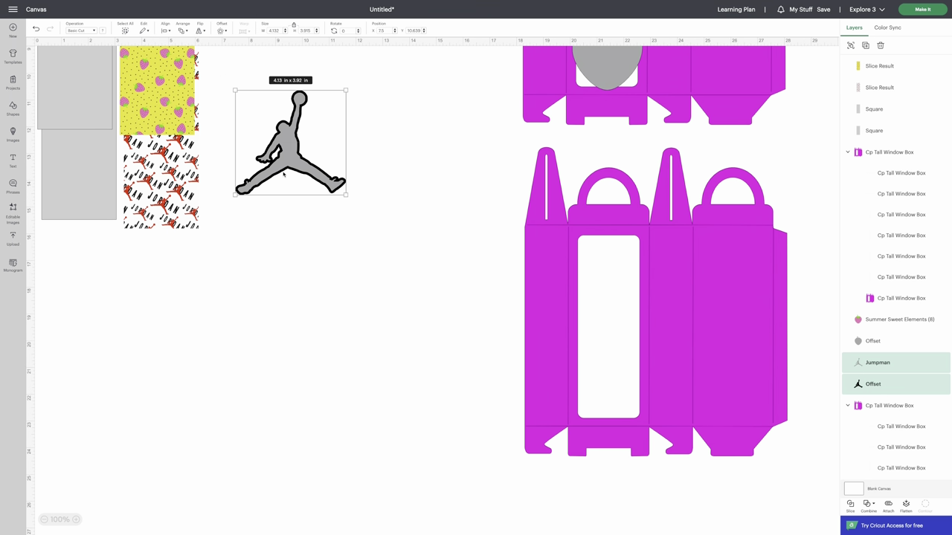
pyautogui.moveTo(281, 169); pyautogui.dragTo(468, 331)
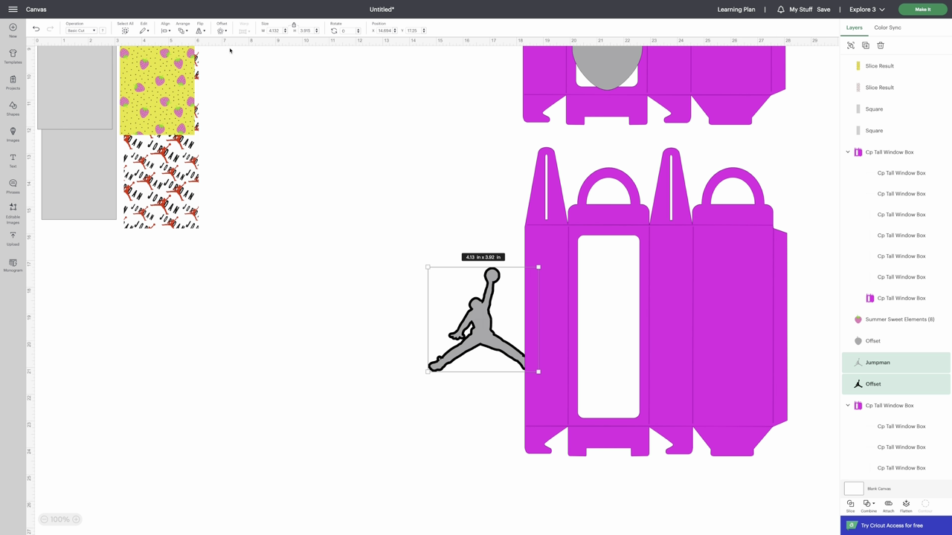
pyautogui.click(182, 33)
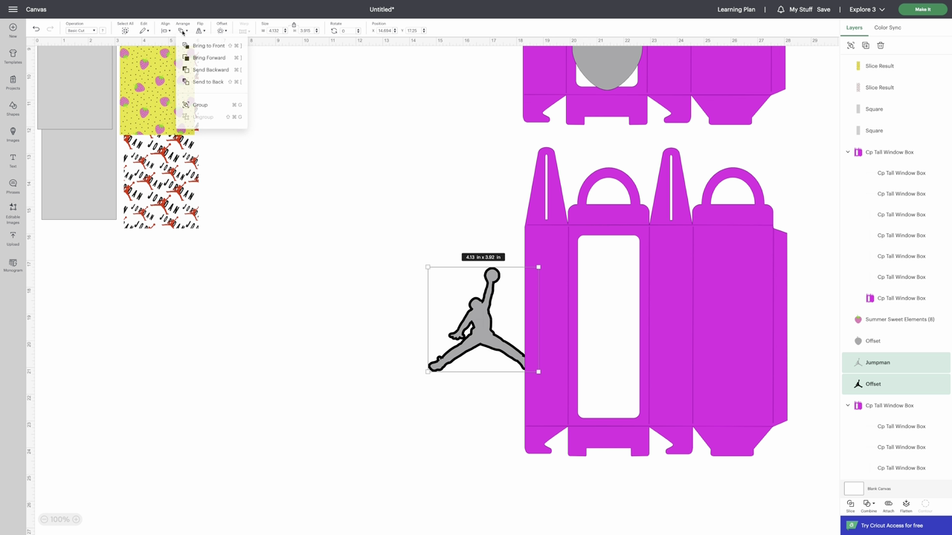
pyautogui.click(199, 45)
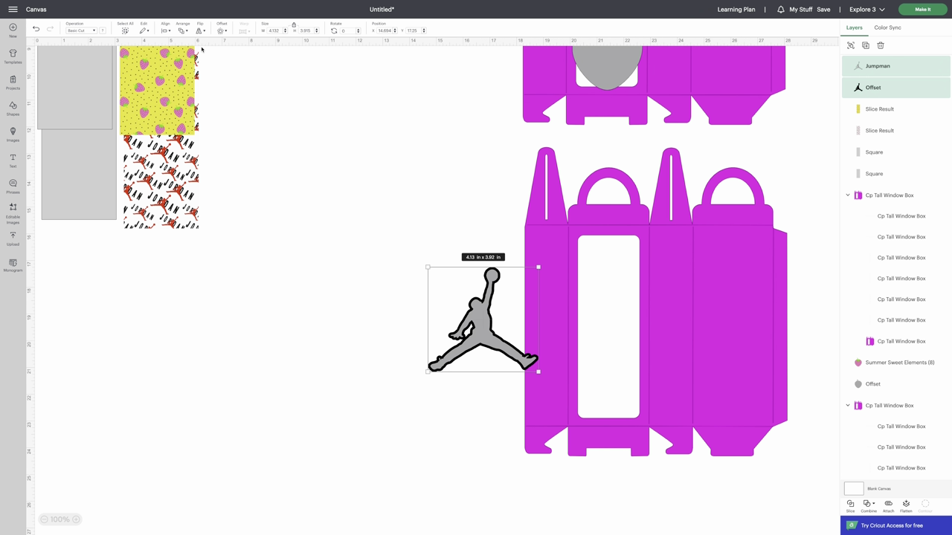
# Step: Place the jumpman and its offset at the bottom of the lower box's window, scaled to about 2.69 x 2.55 in
pyautogui.scroll(-1, 892, 112)
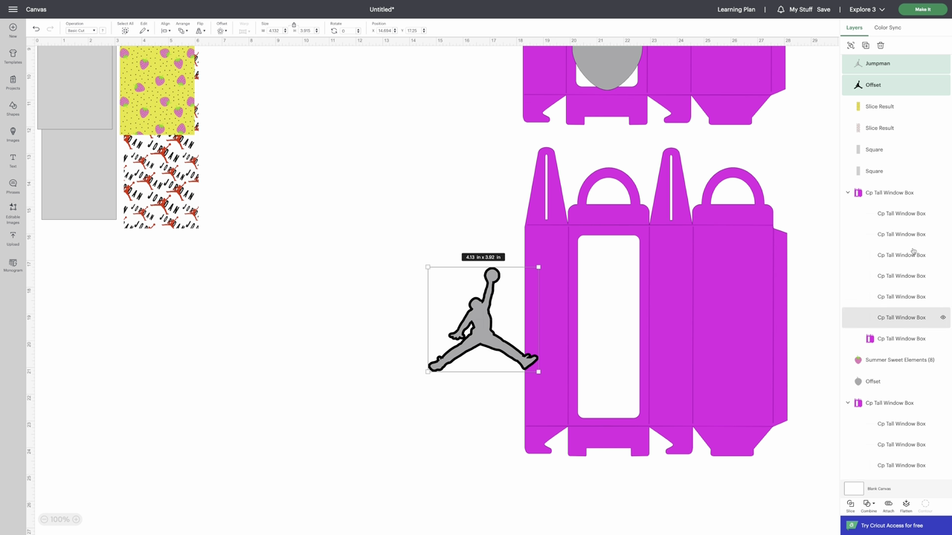
pyautogui.moveTo(474, 340); pyautogui.dragTo(592, 390)
pyautogui.moveTo(656, 422); pyautogui.dragTo(604, 399)
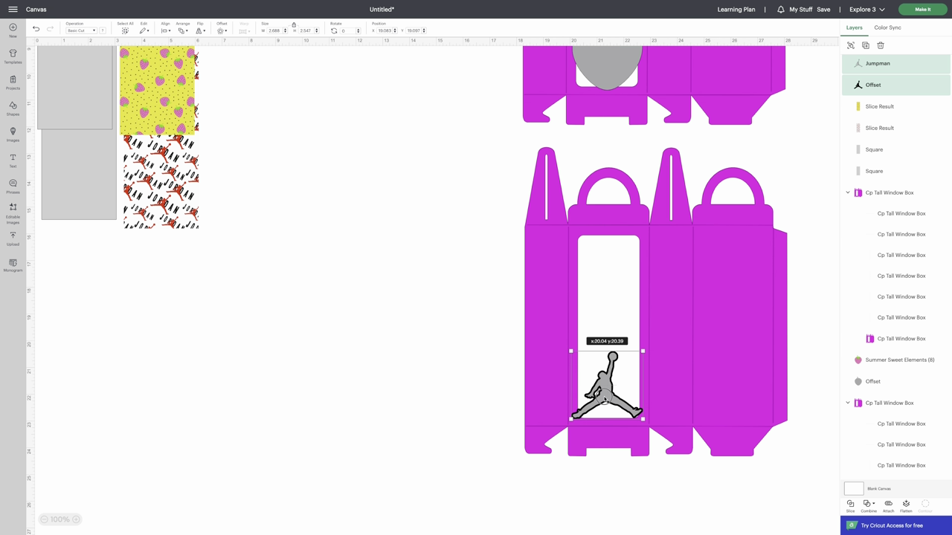
pyautogui.click(394, 363)
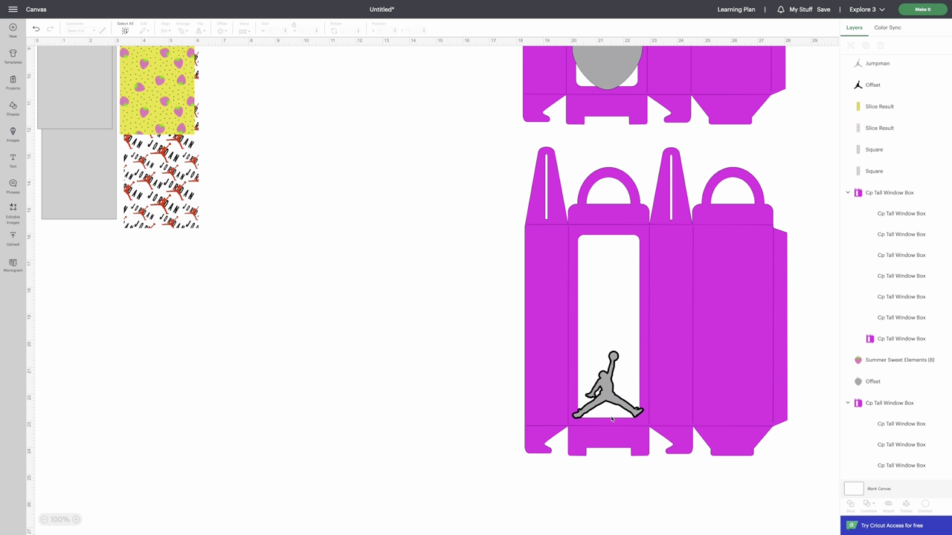
# Step: Move the jumpman and its black offset out of the window, restacking them in the empty area beside the lower box
pyautogui.click(606, 386)
pyautogui.moveTo(606, 387); pyautogui.dragTo(406, 359)
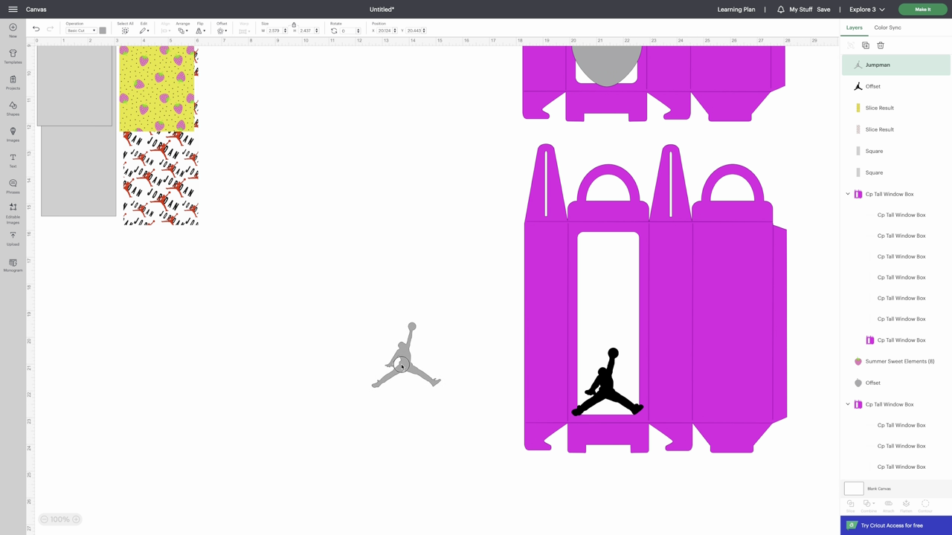
pyautogui.moveTo(608, 392); pyautogui.dragTo(407, 362)
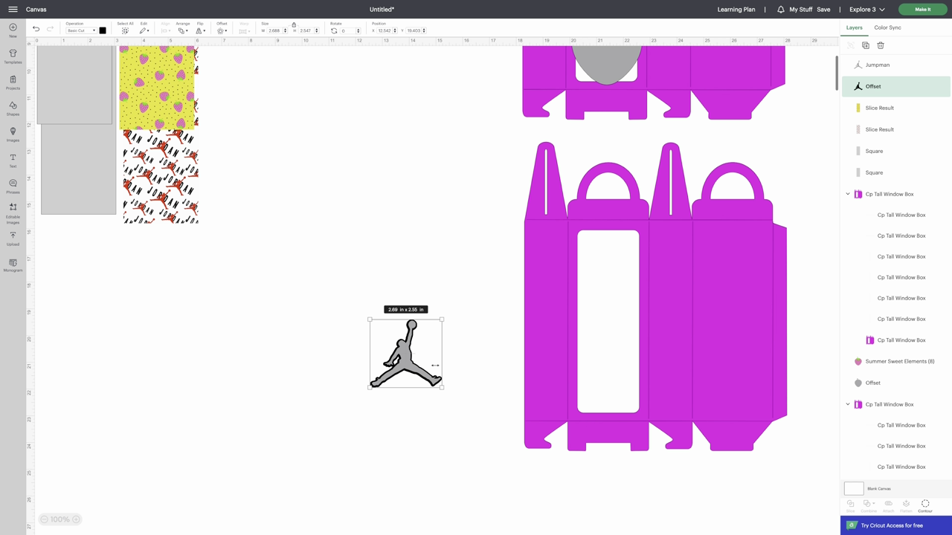
# Step: Add a square resized to about 2.6 x 0.93 in across the bottom of the lower box's window, and select the box
pyautogui.click(15, 109)
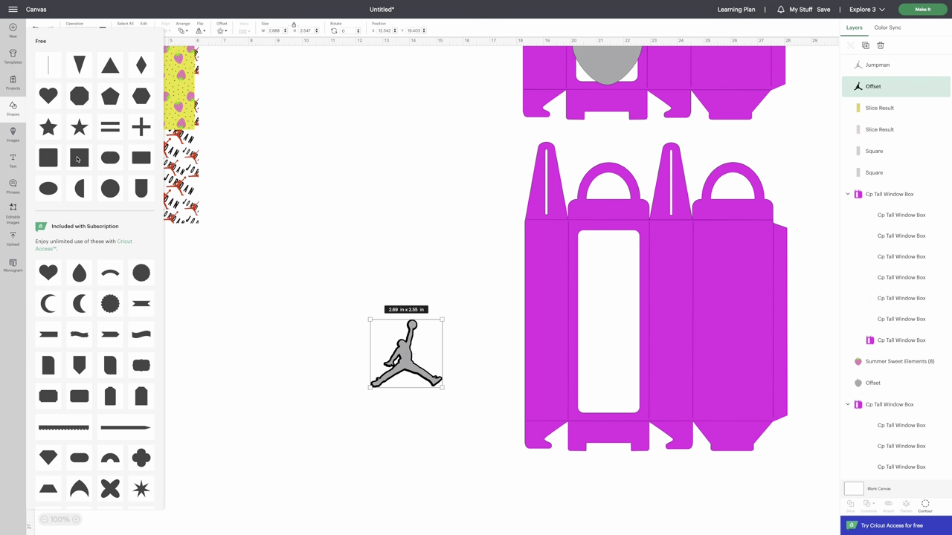
pyautogui.click(76, 160)
pyautogui.moveTo(76, 85); pyautogui.dragTo(644, 390)
pyautogui.moveTo(602, 364); pyautogui.dragTo(607, 395)
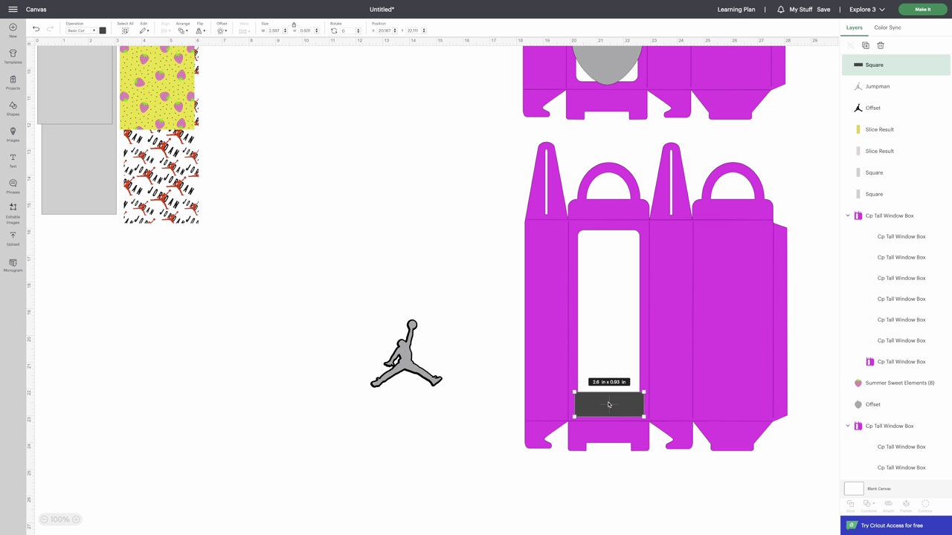
pyautogui.click(473, 363)
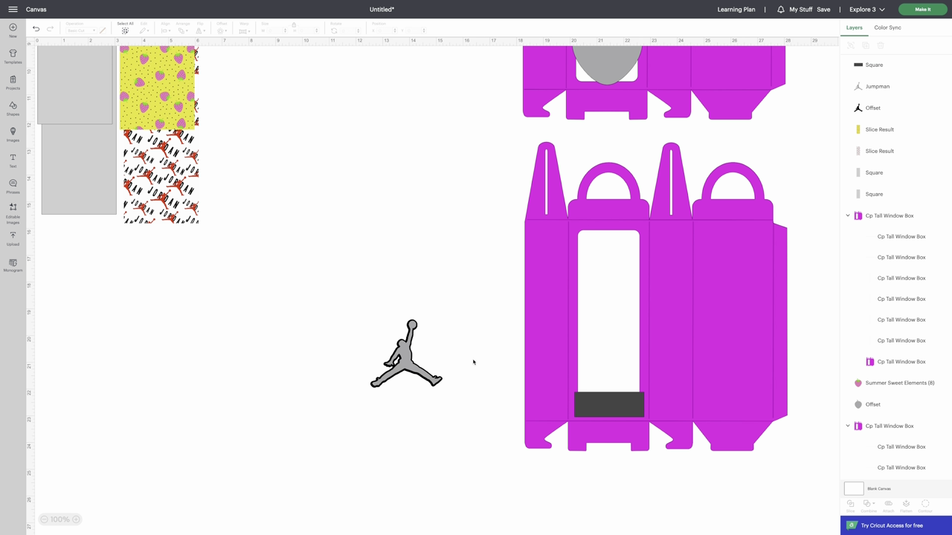
pyautogui.click(731, 325)
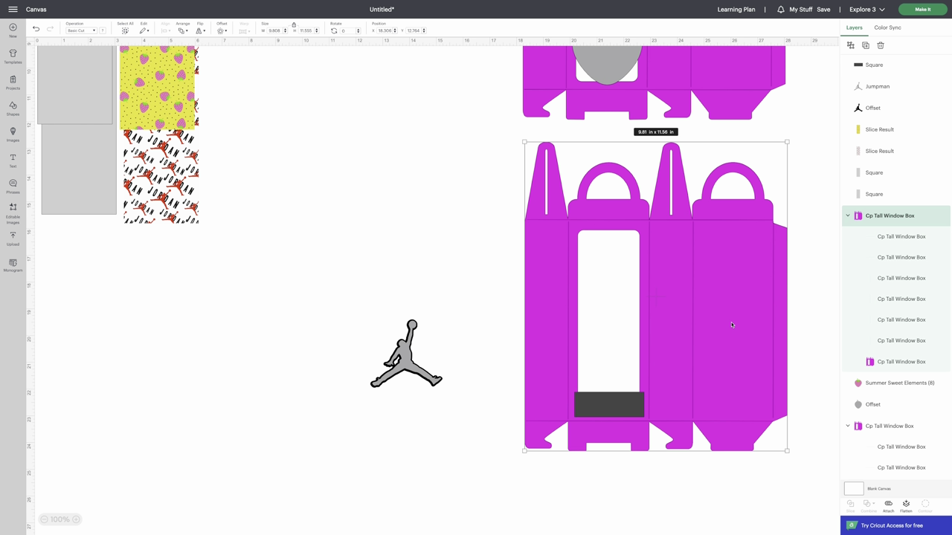
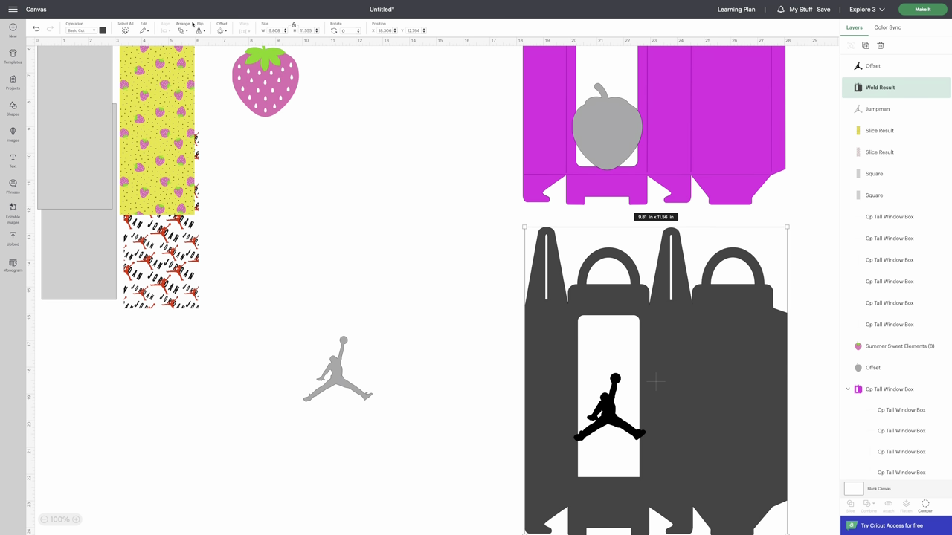
# Step: Send the welded dark box to the back, behind its score lines
pyautogui.click(188, 31)
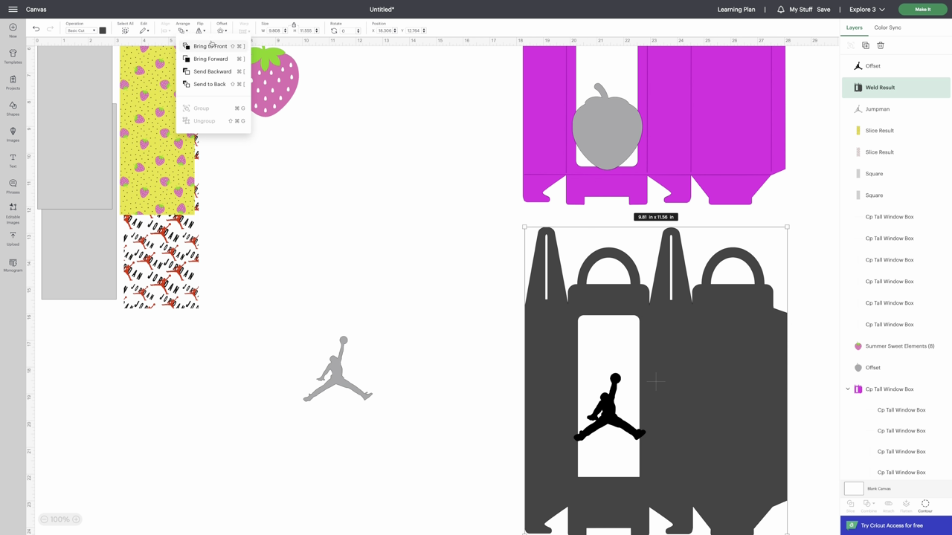
pyautogui.click(211, 84)
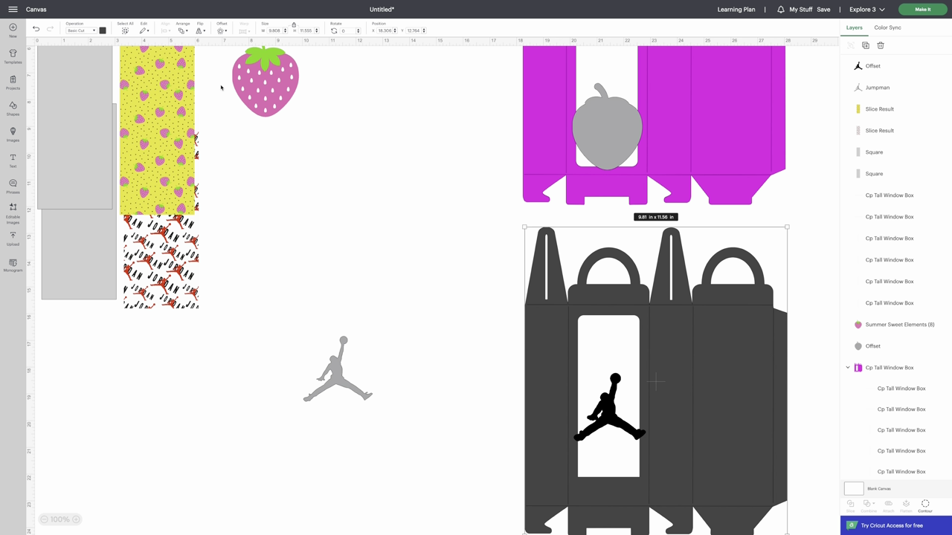
pyautogui.scroll(-2, 914, 403)
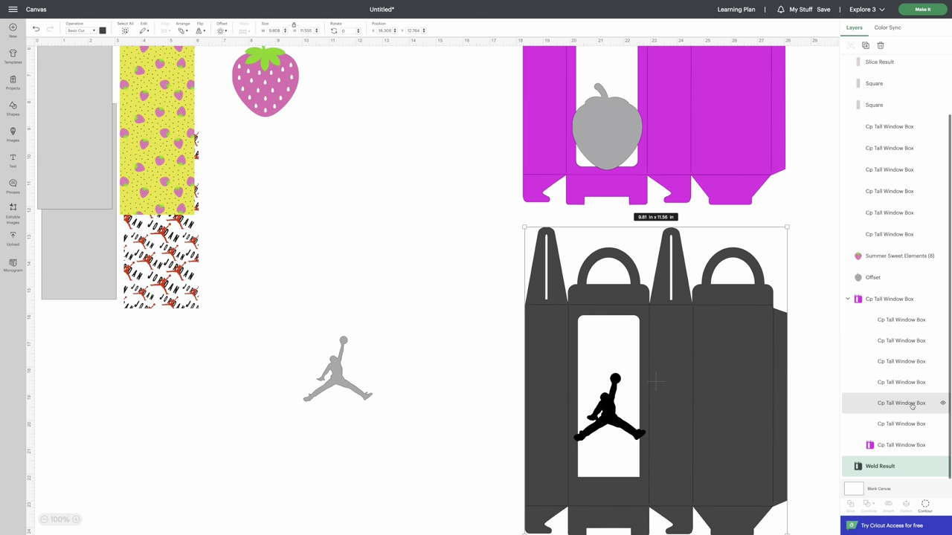
# Step: Check the ungrouped score line layers one by one against the fold positions on the welded box
pyautogui.click(883, 129)
pyautogui.click(886, 149)
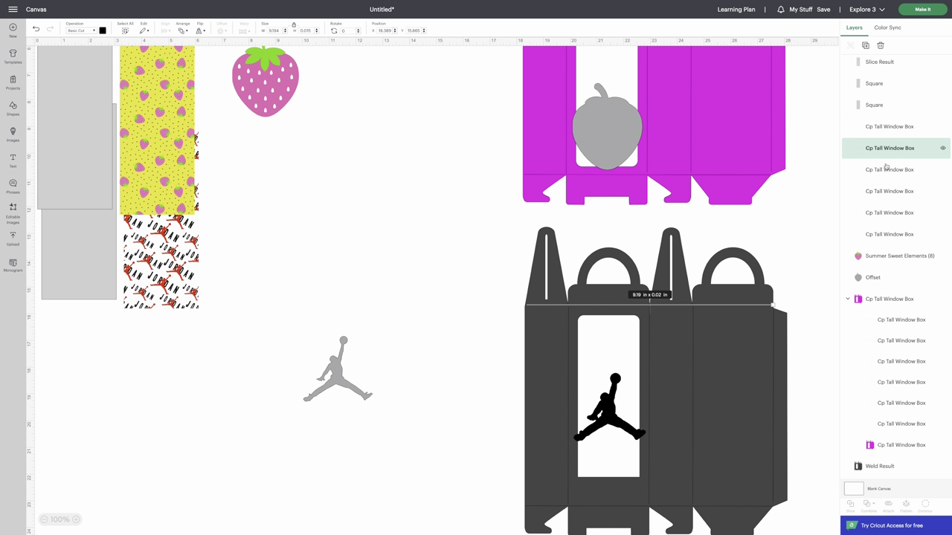
pyautogui.click(886, 169)
pyautogui.click(889, 191)
pyautogui.click(892, 212)
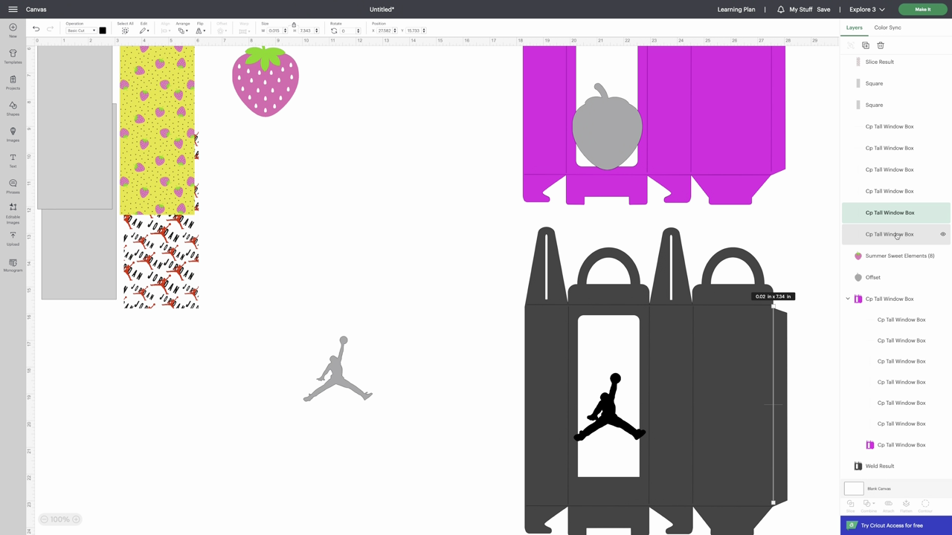
pyautogui.click(894, 234)
pyautogui.scroll(2, 893, 238)
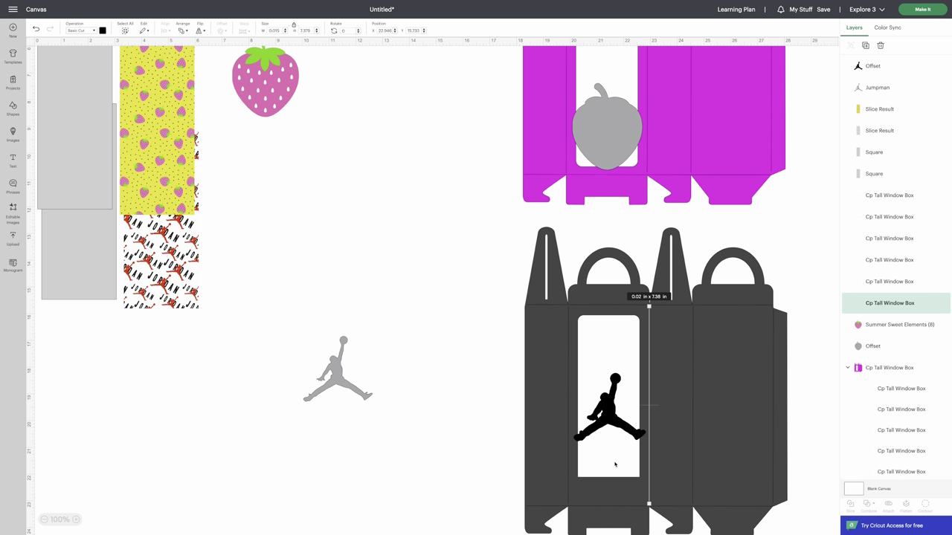
# Step: Reorder the black jumpman offset to sit beneath the welded box in the layer stack
pyautogui.click(614, 423)
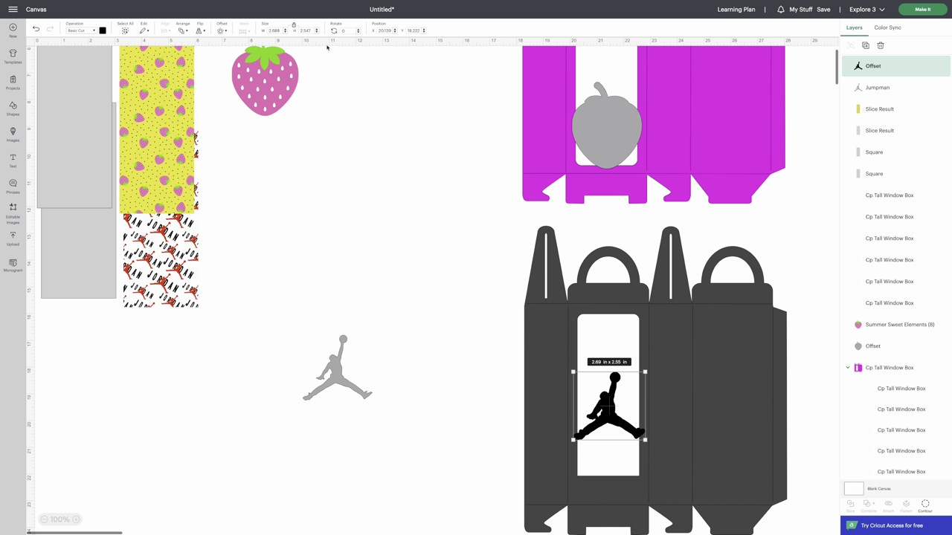
pyautogui.click(184, 31)
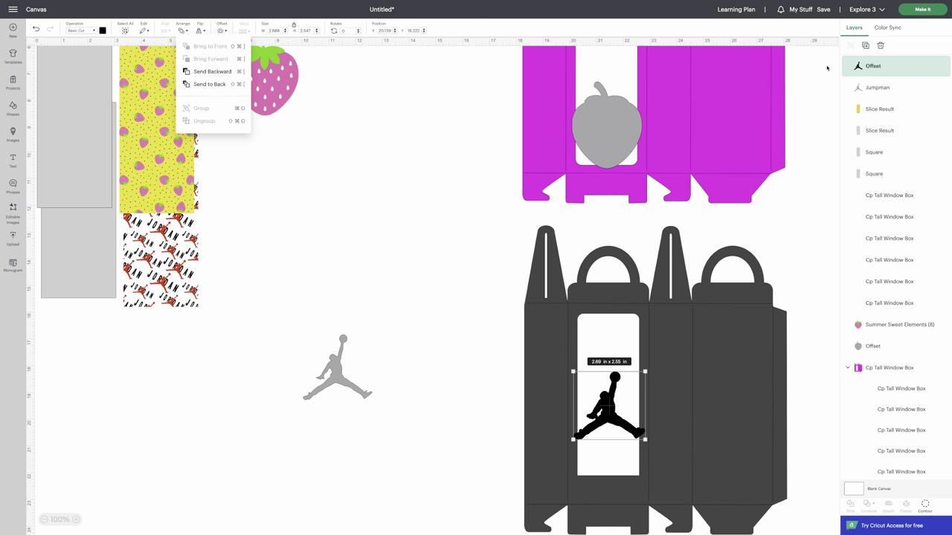
pyautogui.click(887, 69)
pyautogui.moveTo(888, 67); pyautogui.dragTo(883, 476)
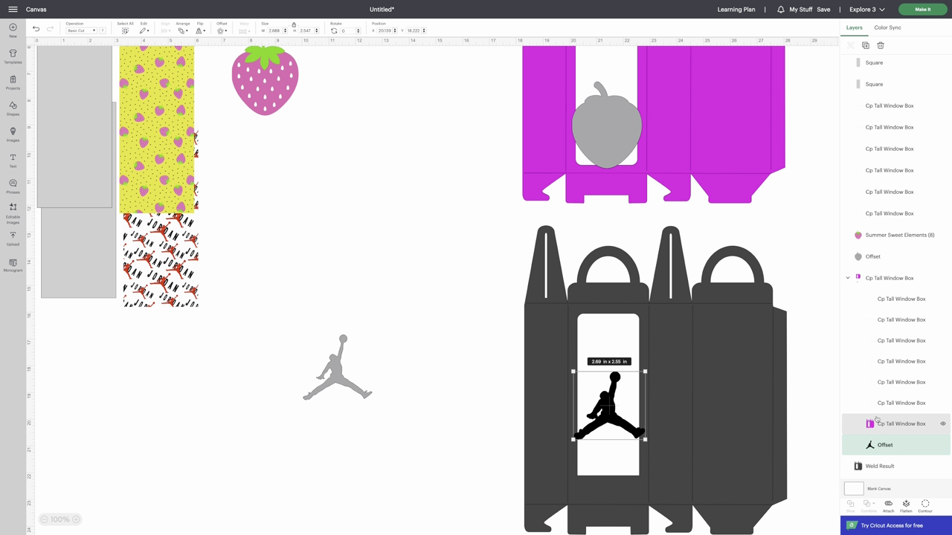
pyautogui.moveTo(883, 447); pyautogui.dragTo(883, 454)
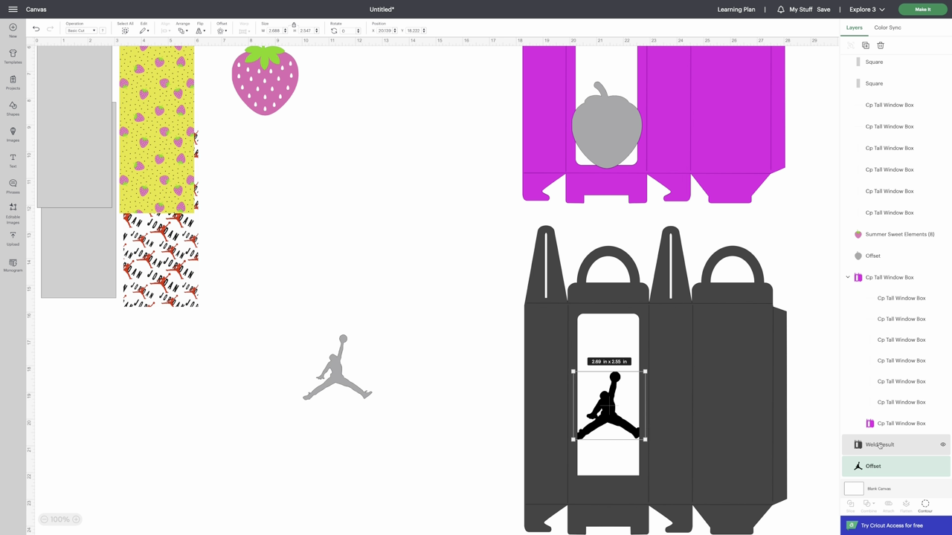
pyautogui.click(881, 466)
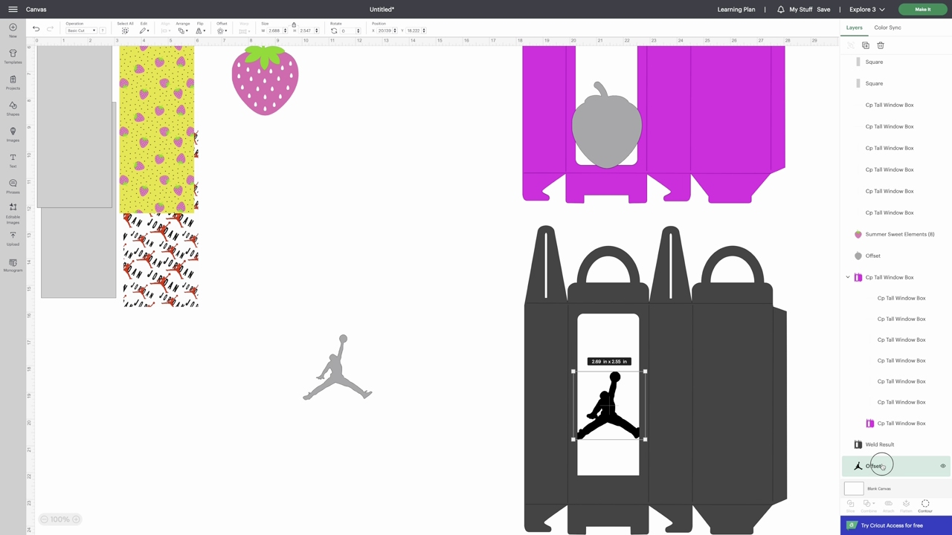
# Step: Reorder the black jumpman offset above the welded box layer and lower it to the bottom edge of the box's window
pyautogui.moveTo(881, 465); pyautogui.dragTo(880, 446)
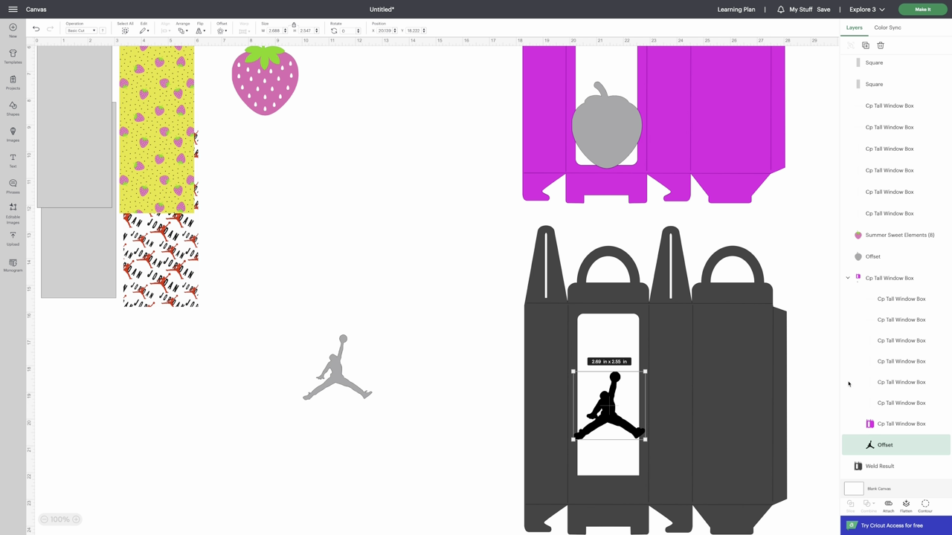
pyautogui.moveTo(904, 448)
pyautogui.mouseDown()
pyautogui.moveTo(891, 382)
pyautogui.moveTo(892, 445)
pyautogui.mouseUp()
pyautogui.scroll(1, 622, 426)
pyautogui.moveTo(597, 418); pyautogui.dragTo(597, 457)
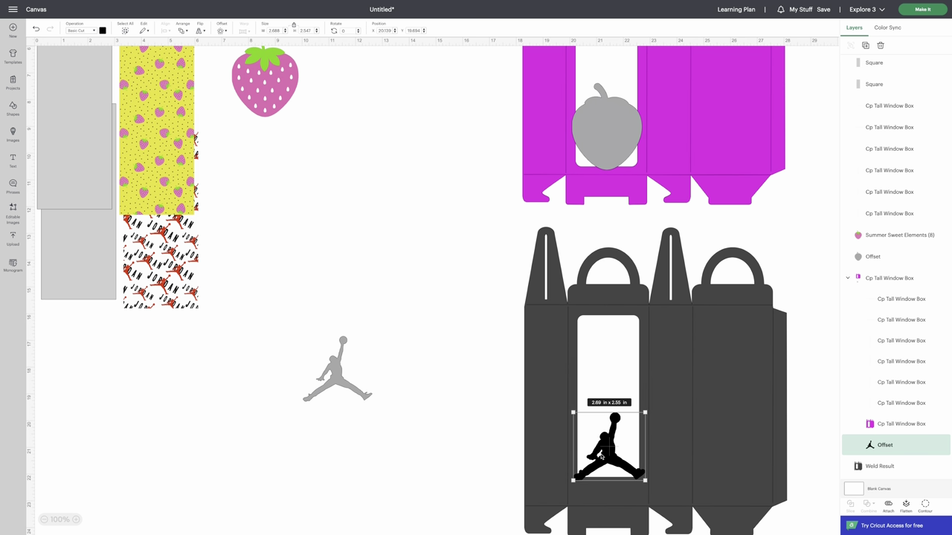
# Step: Weld the black jumpman offset to the dark box
pyautogui.keyDown('shift'); pyautogui.click(880, 467); pyautogui.keyUp('shift')
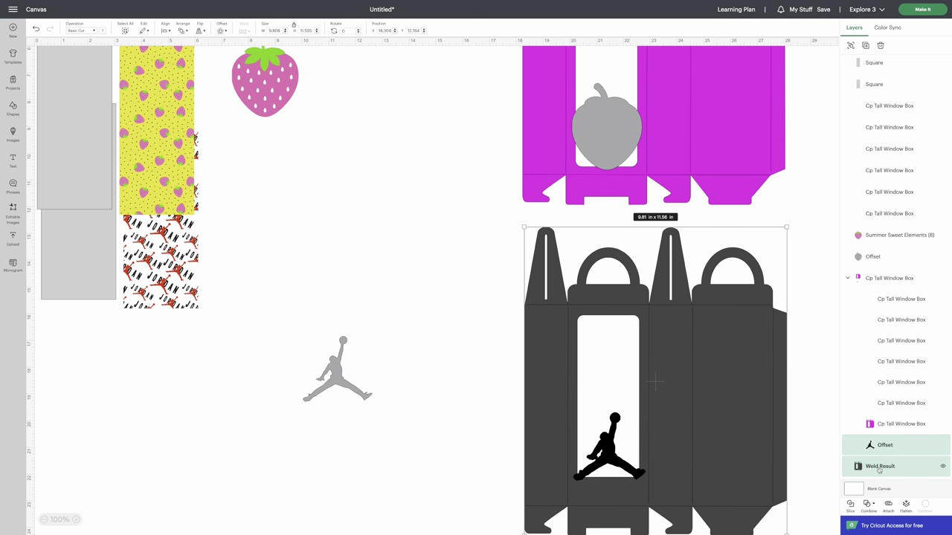
pyautogui.click(868, 505)
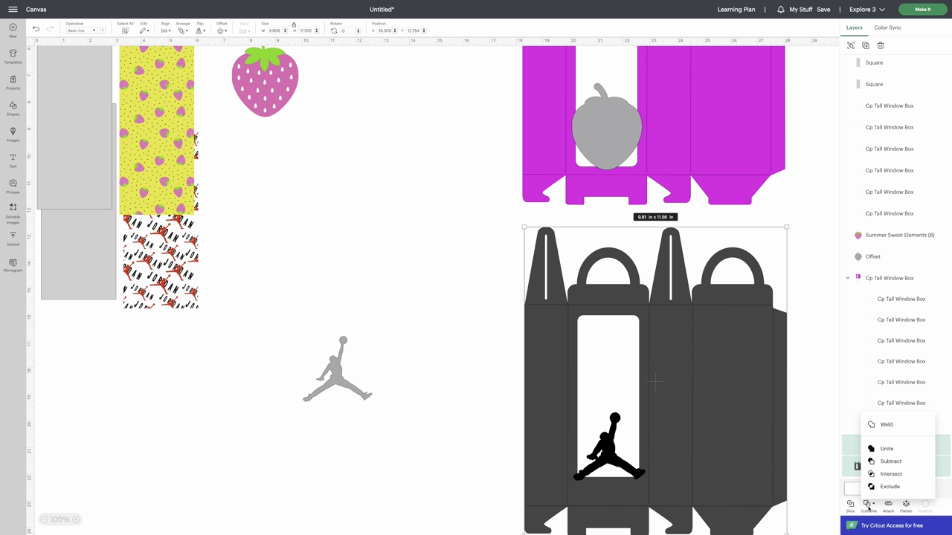
pyautogui.click(886, 426)
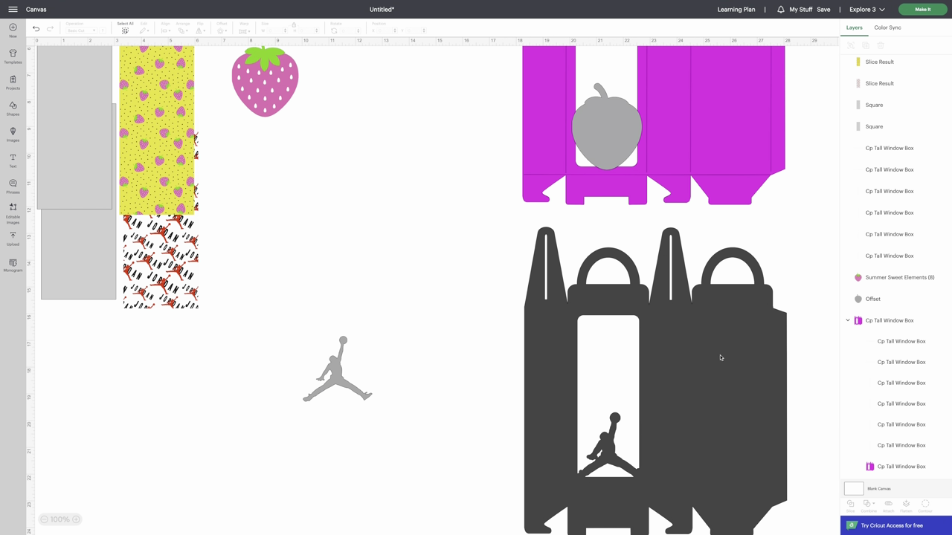
# Step: Recolor the welded jumpman box red and send it to the back, behind its score lines
pyautogui.click(720, 358)
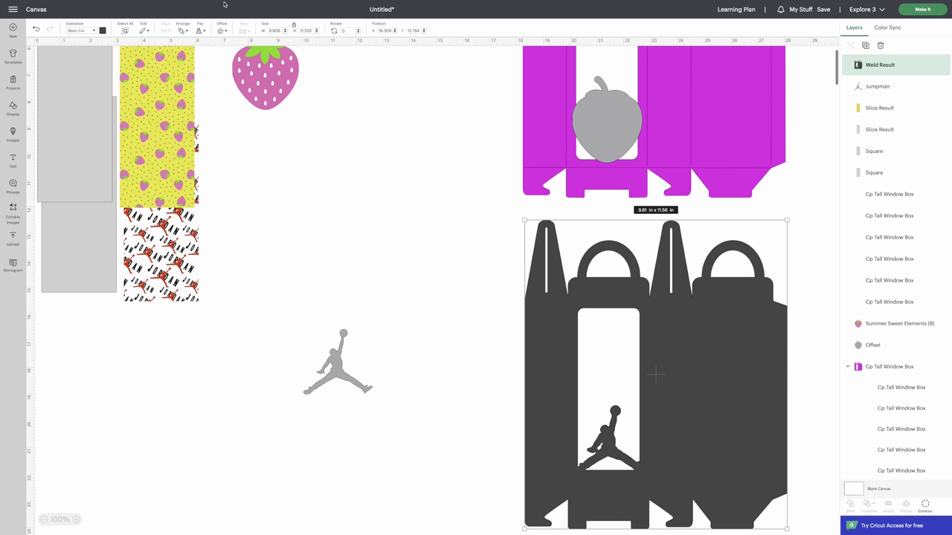
pyautogui.click(102, 31)
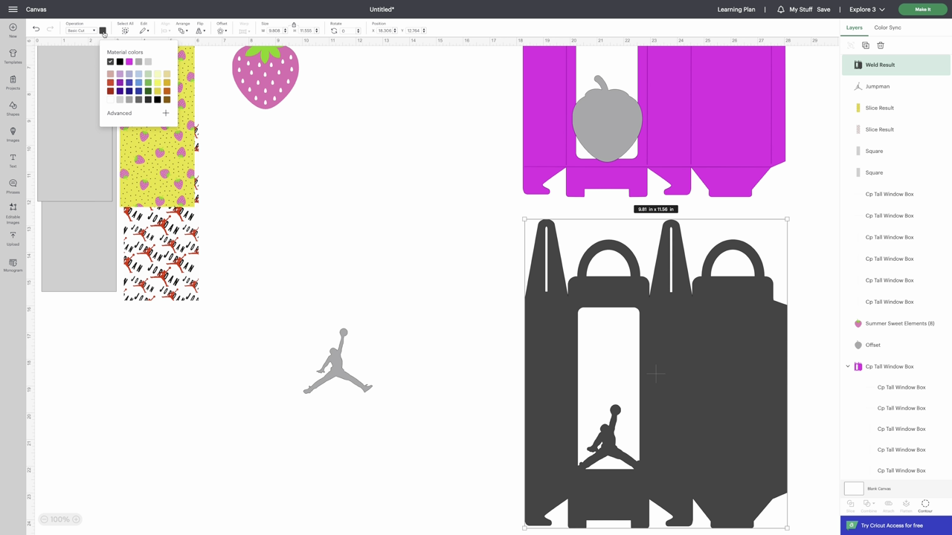
pyautogui.click(111, 83)
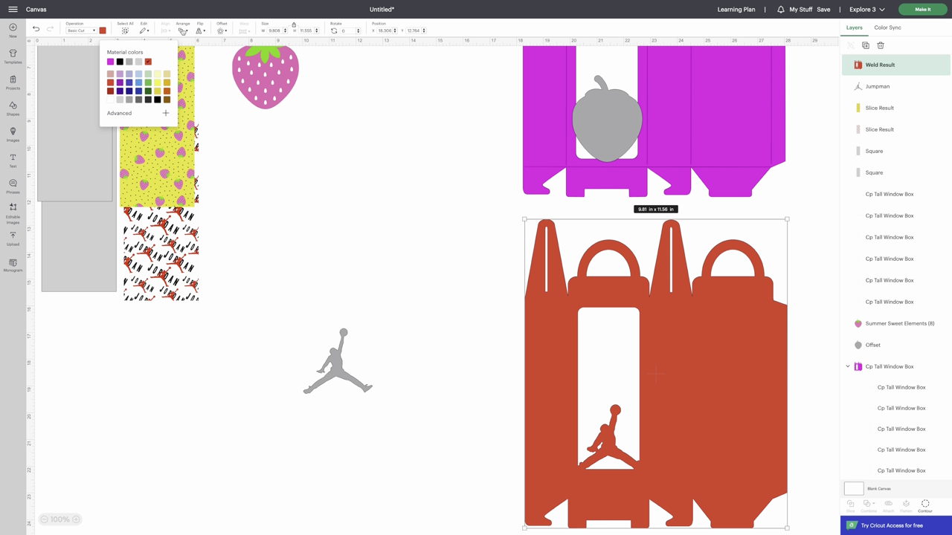
pyautogui.click(182, 31)
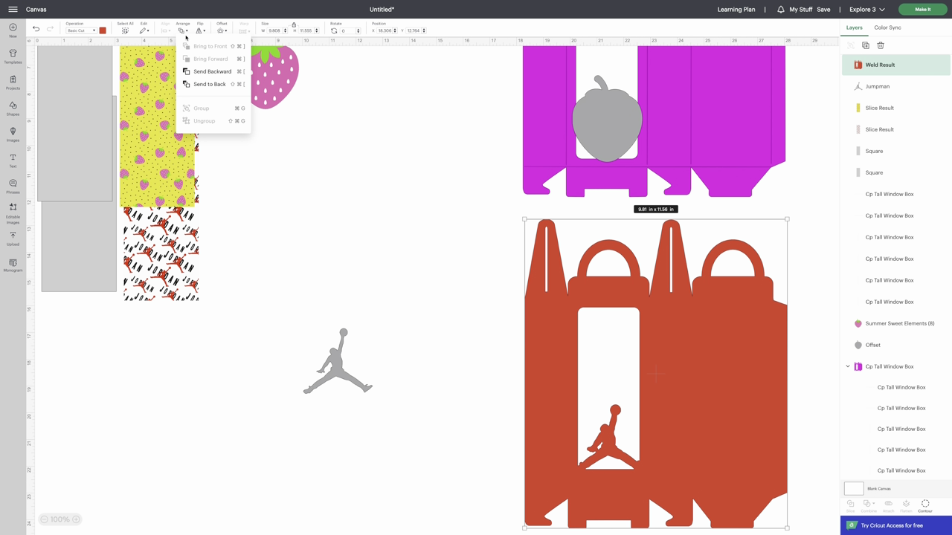
pyautogui.click(208, 85)
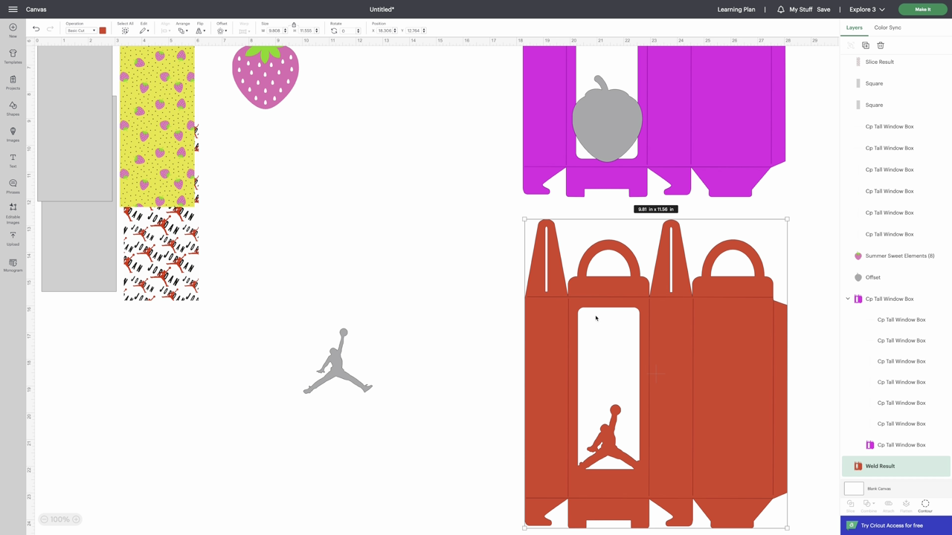
# Step: Check the six loose score line layers against the red box and move the welded box layer directly beneath them
pyautogui.scroll(-1, 712, 323)
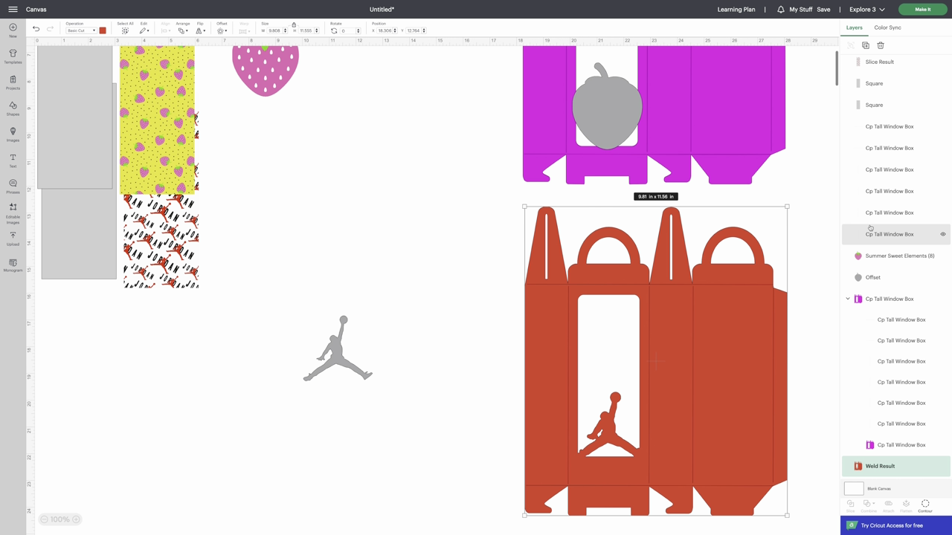
pyautogui.click(873, 233)
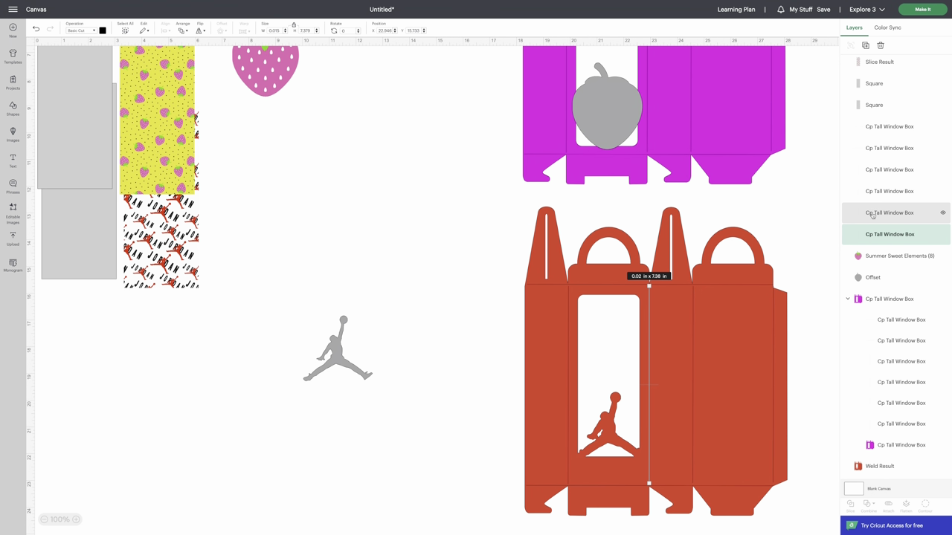
pyautogui.click(872, 212)
pyautogui.click(872, 191)
pyautogui.click(872, 170)
pyautogui.click(873, 148)
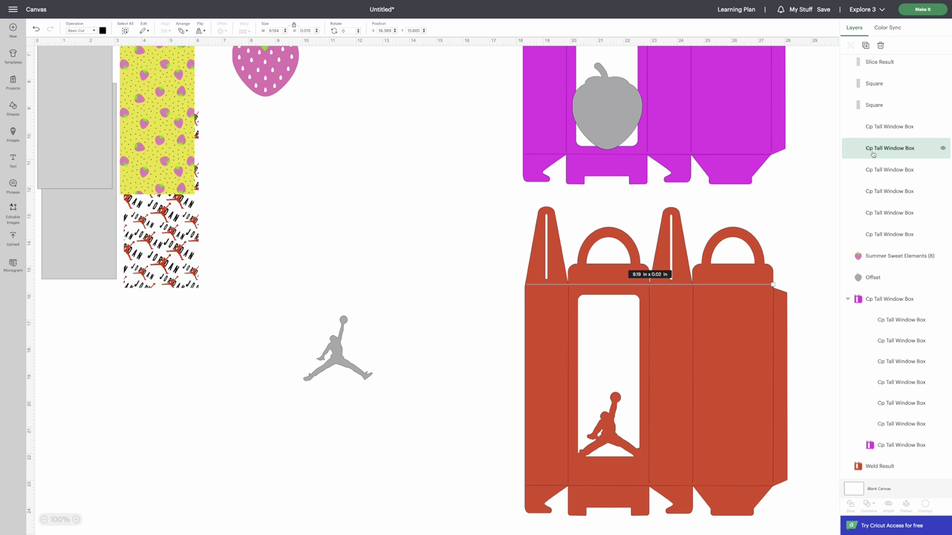
pyautogui.click(872, 128)
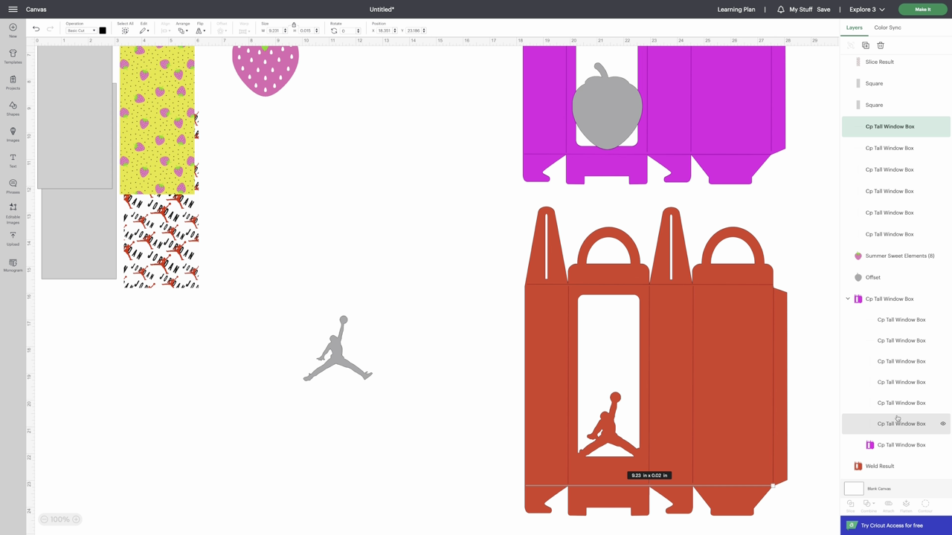
pyautogui.moveTo(890, 470); pyautogui.dragTo(878, 268)
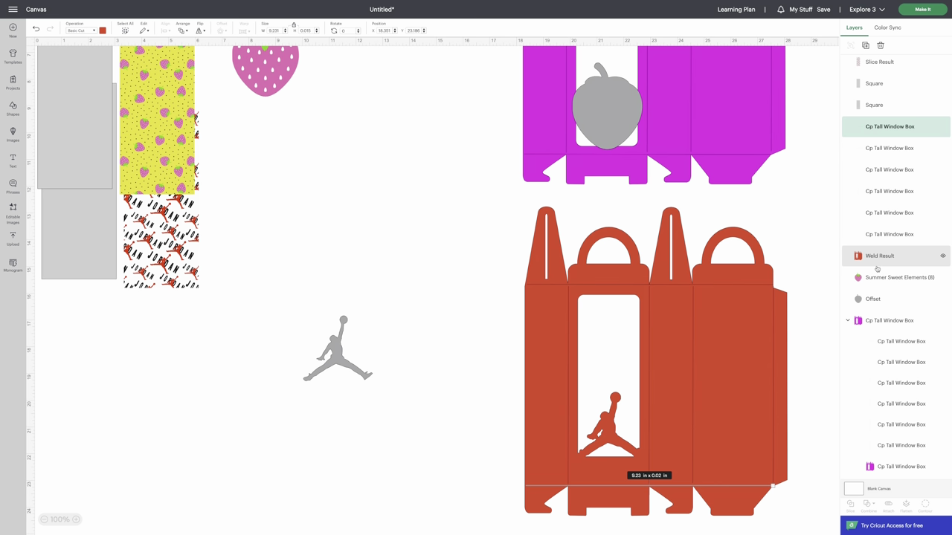
# Step: Move the gray strawberry offset out of the purple box's window to beside the strawberry, and delete the purple box
pyautogui.scroll(-1, 595, 223)
pyautogui.moveTo(588, 101); pyautogui.dragTo(360, 104)
pyautogui.scroll(6, 403, 113)
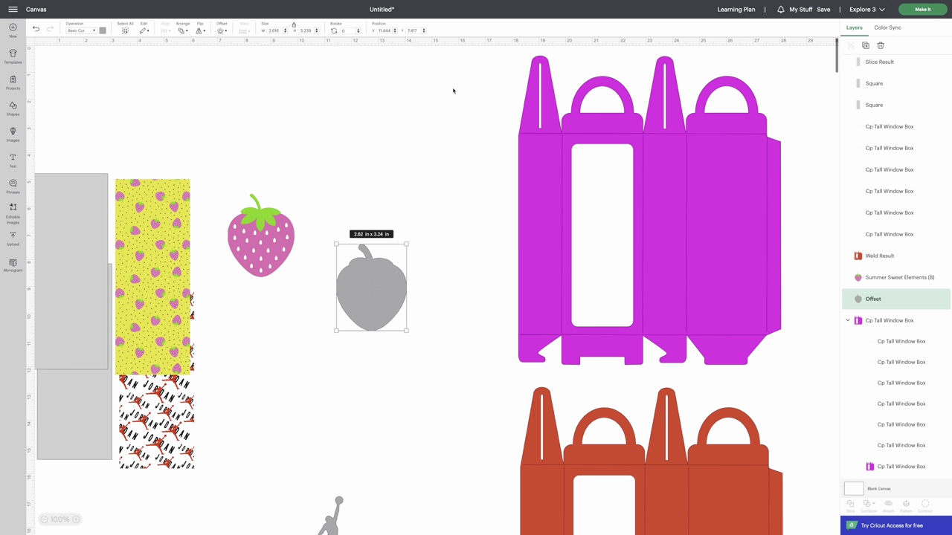
pyautogui.moveTo(471, 78); pyautogui.dragTo(743, 169)
pyautogui.press('Delete')
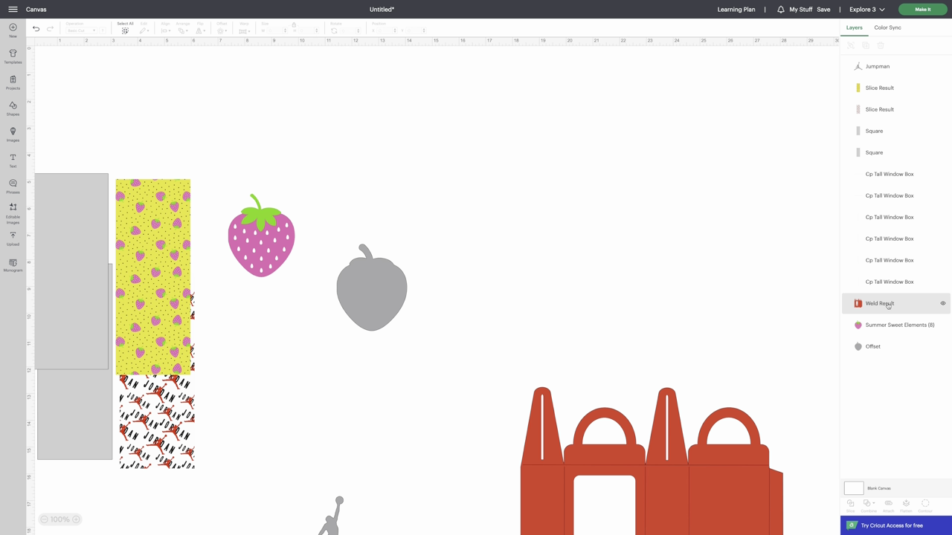
# Step: Group the six loose score line layers of the red box
pyautogui.scroll(-6, 606, 296)
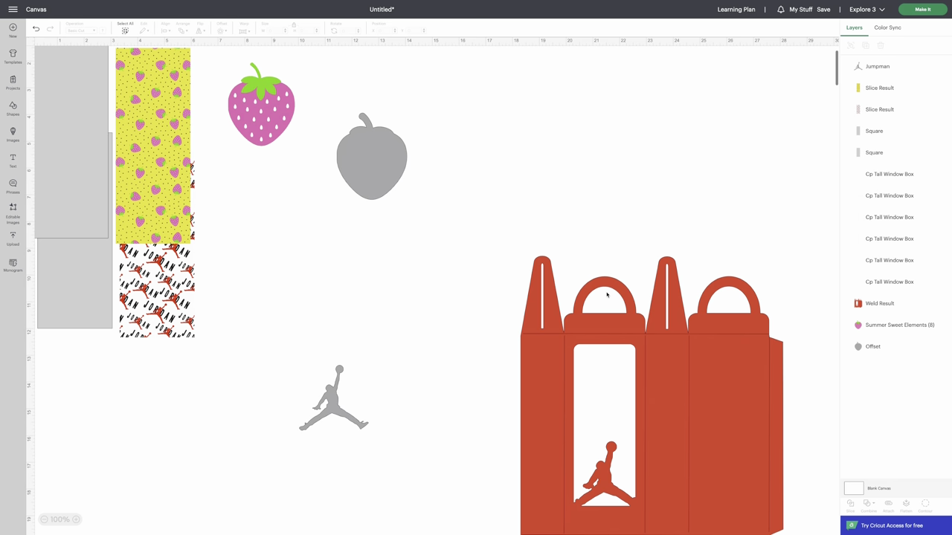
pyautogui.click(893, 304)
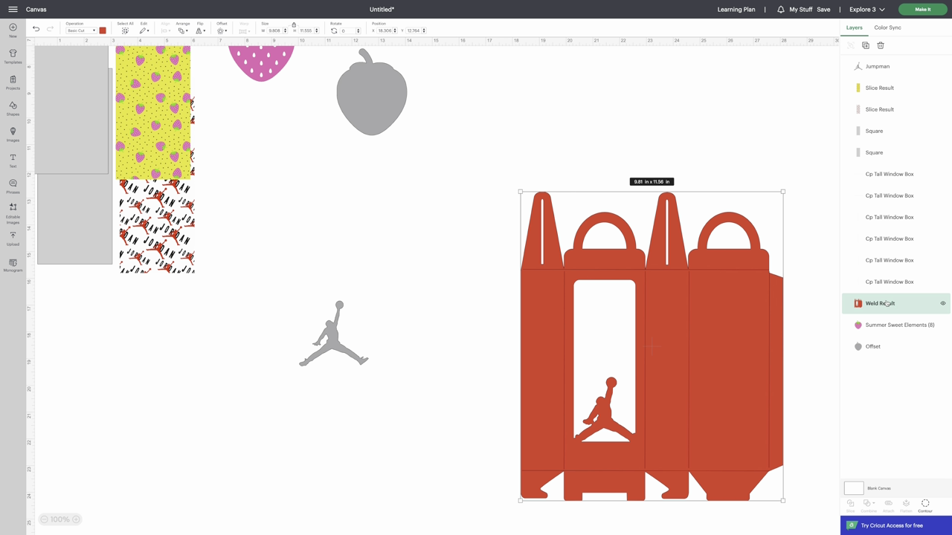
pyautogui.click(891, 283)
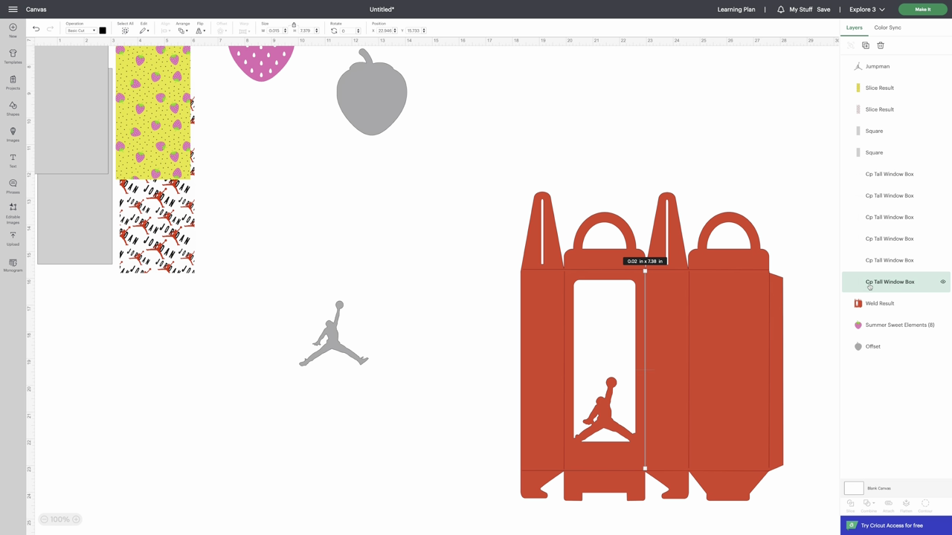
pyautogui.keyDown('shift'); pyautogui.click(883, 262); pyautogui.keyUp('shift')
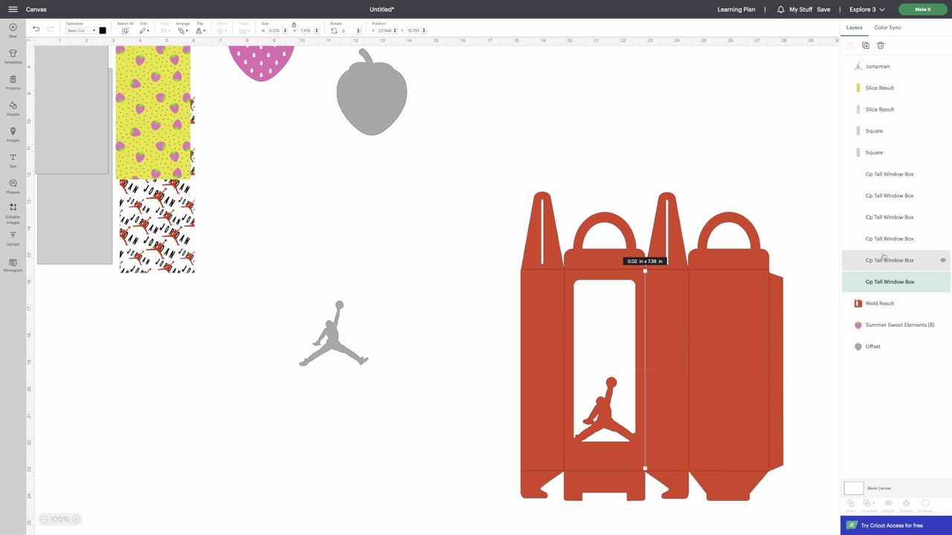
pyautogui.keyDown('shift'); pyautogui.click(884, 240); pyautogui.keyUp('shift')
pyautogui.keyDown('shift'); pyautogui.click(881, 222); pyautogui.keyUp('shift')
pyautogui.keyDown('shift'); pyautogui.click(879, 199); pyautogui.keyUp('shift')
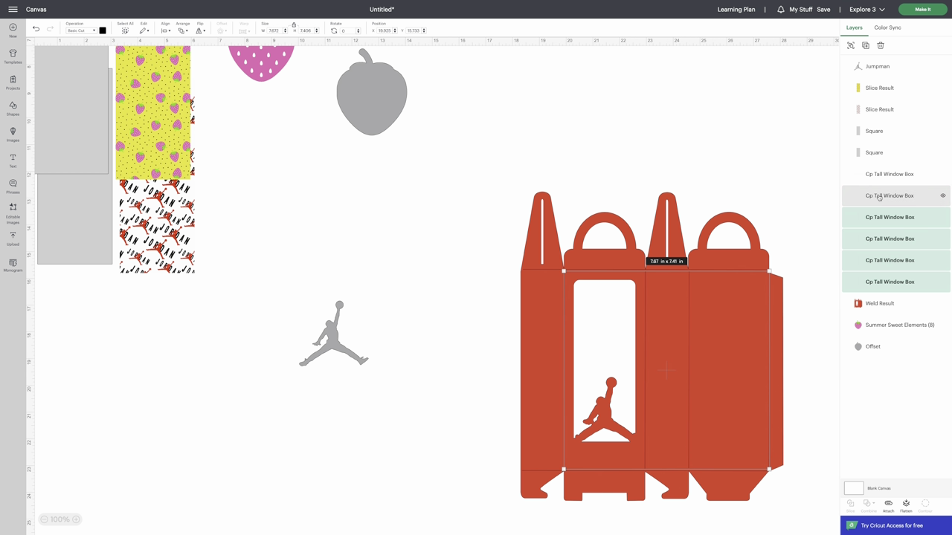
pyautogui.keyDown('shift'); pyautogui.click(878, 179); pyautogui.keyUp('shift')
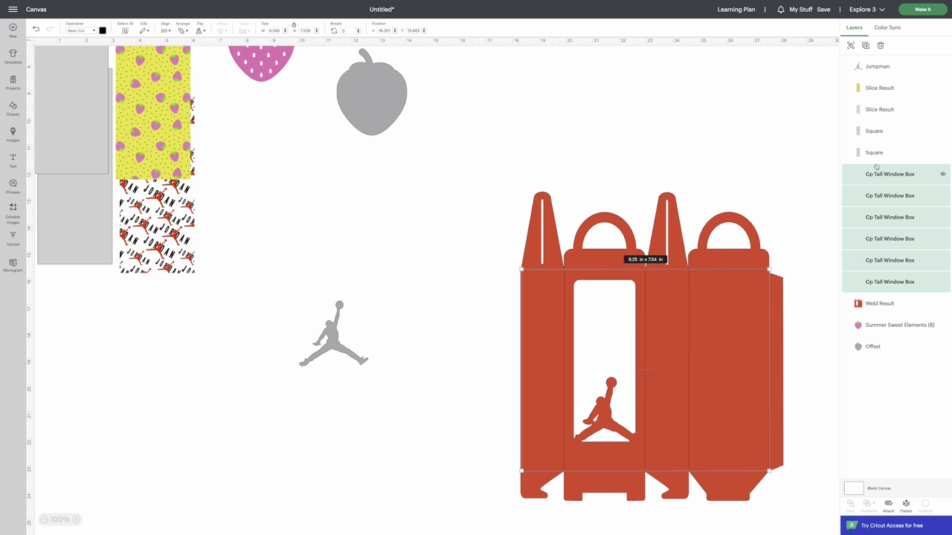
pyautogui.click(850, 46)
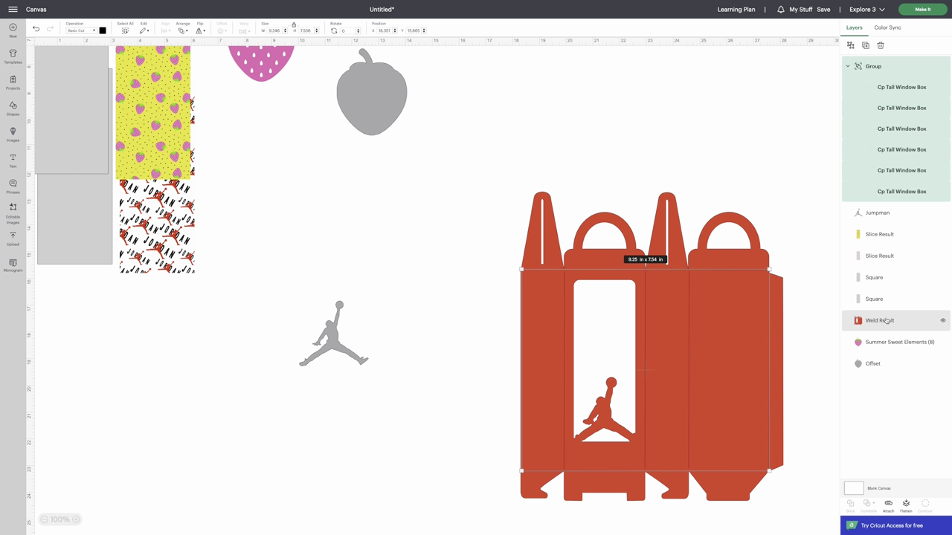
# Step: Try setting the score line group to Score with the welded box included, and take the box back out of the group
pyautogui.moveTo(875, 323); pyautogui.dragTo(875, 201)
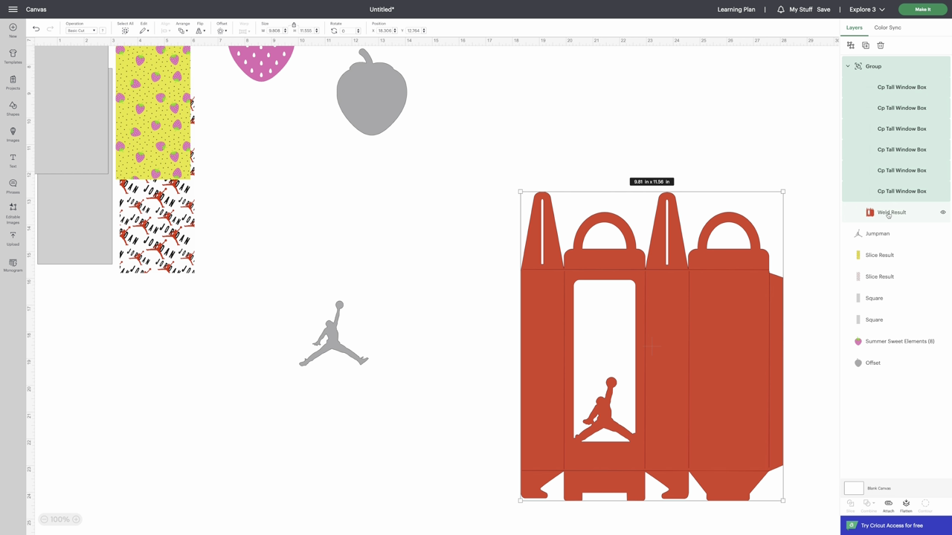
pyautogui.click(880, 68)
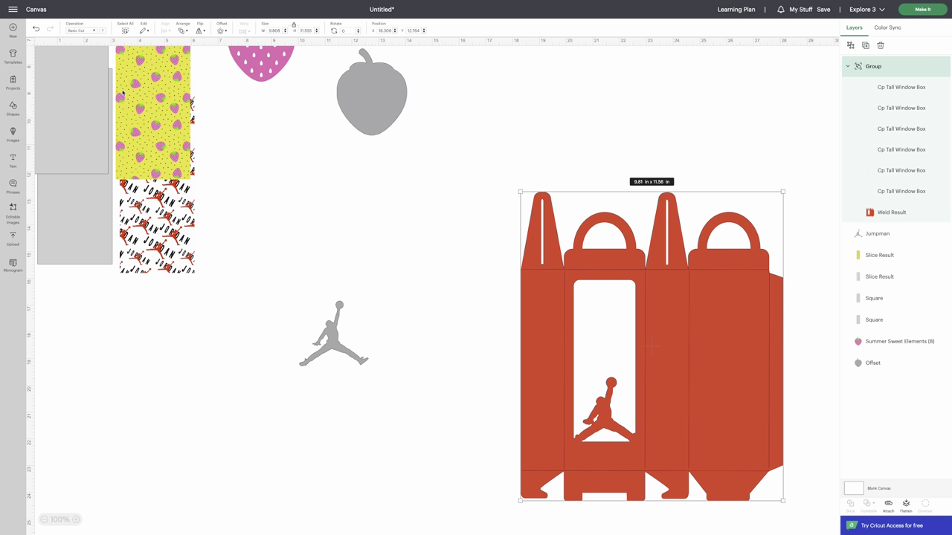
pyautogui.click(83, 31)
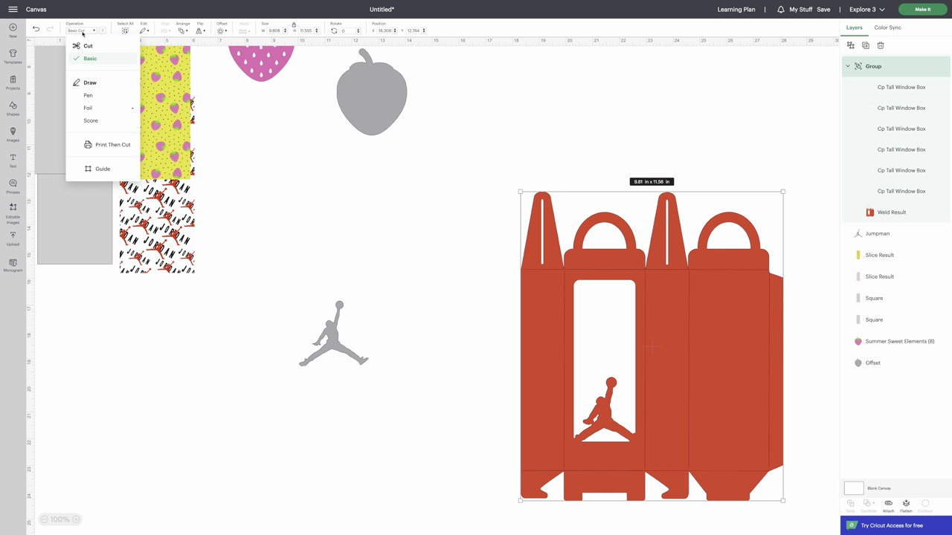
pyautogui.click(90, 121)
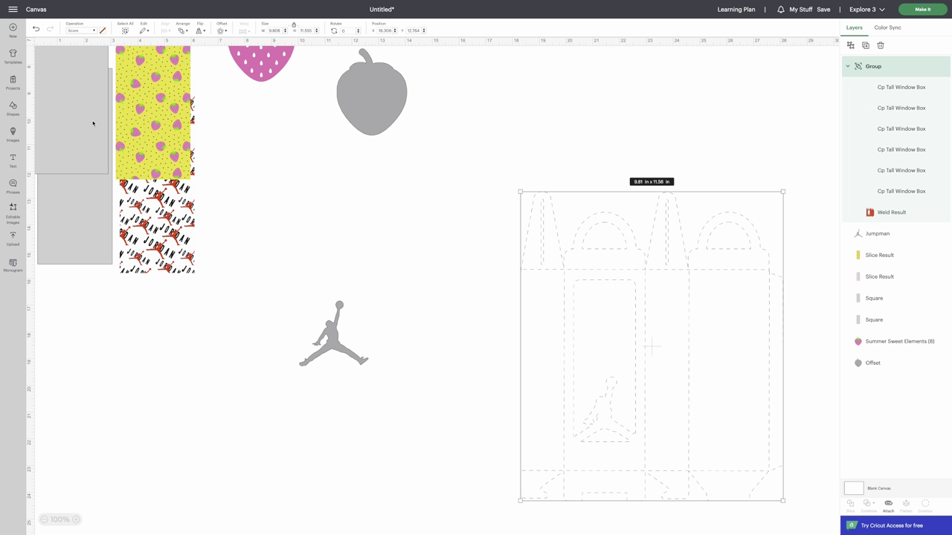
pyautogui.click(37, 29)
pyautogui.moveTo(887, 213); pyautogui.dragTo(892, 357)
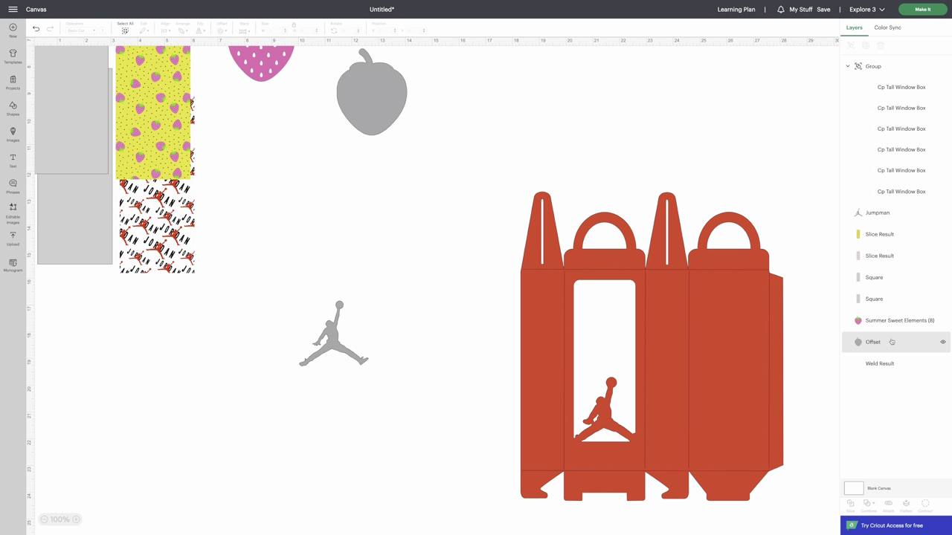
# Step: Set the six grouped score lines to the Score operation and select the welded red box
pyautogui.click(892, 192)
pyautogui.keyDown('shift'); pyautogui.click(893, 171); pyautogui.keyUp('shift')
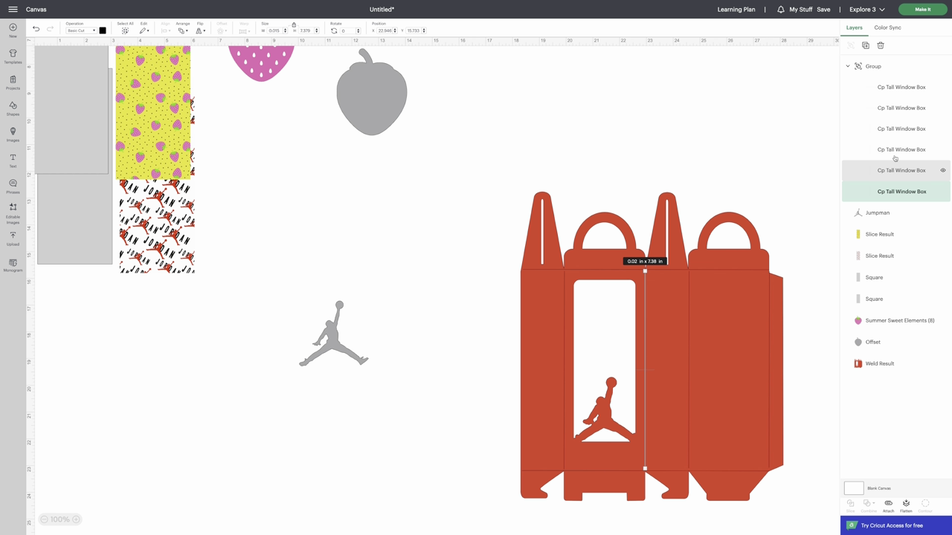
pyautogui.keyDown('shift'); pyautogui.click(896, 149); pyautogui.keyUp('shift')
pyautogui.keyDown('shift'); pyautogui.click(896, 129); pyautogui.keyUp('shift')
pyautogui.keyDown('shift'); pyautogui.click(897, 110); pyautogui.keyUp('shift')
pyautogui.keyDown('shift'); pyautogui.click(895, 88); pyautogui.keyUp('shift')
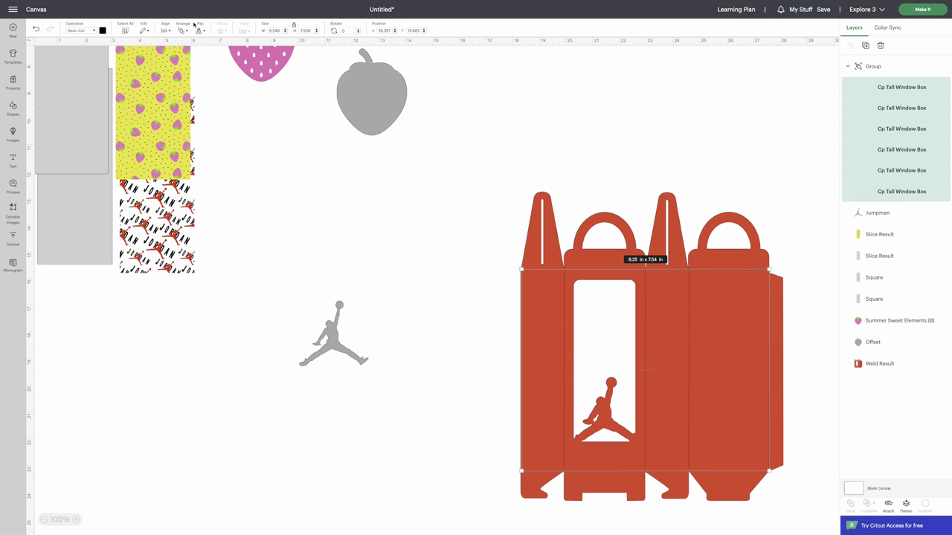
pyautogui.click(98, 33)
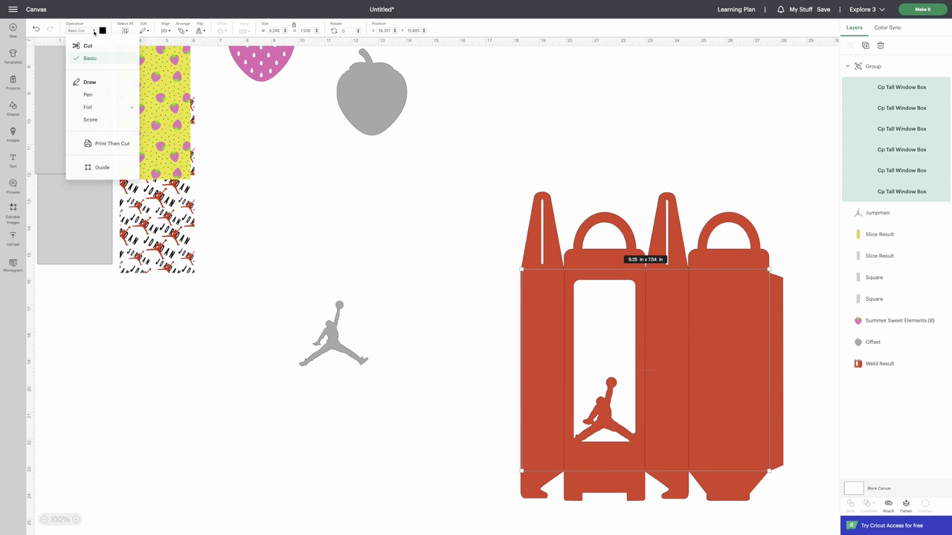
pyautogui.click(102, 125)
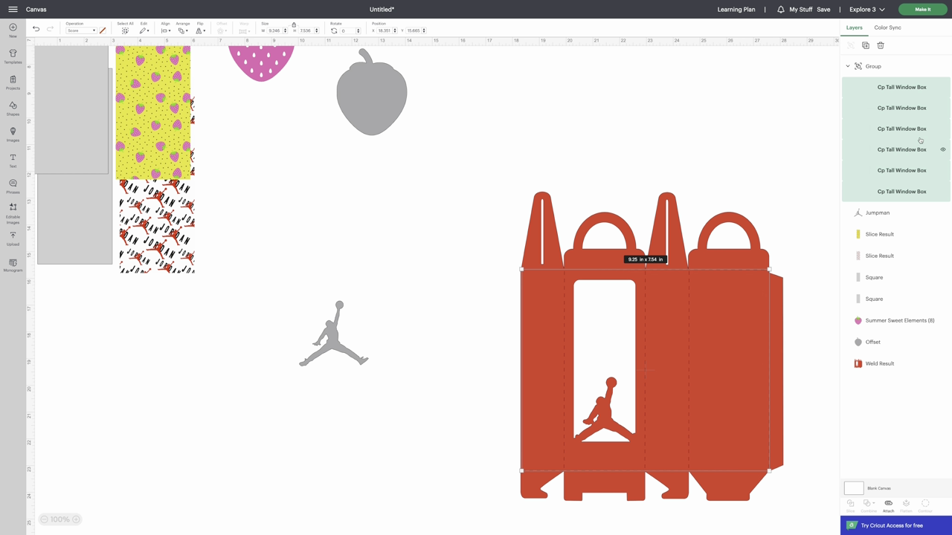
pyautogui.click(868, 68)
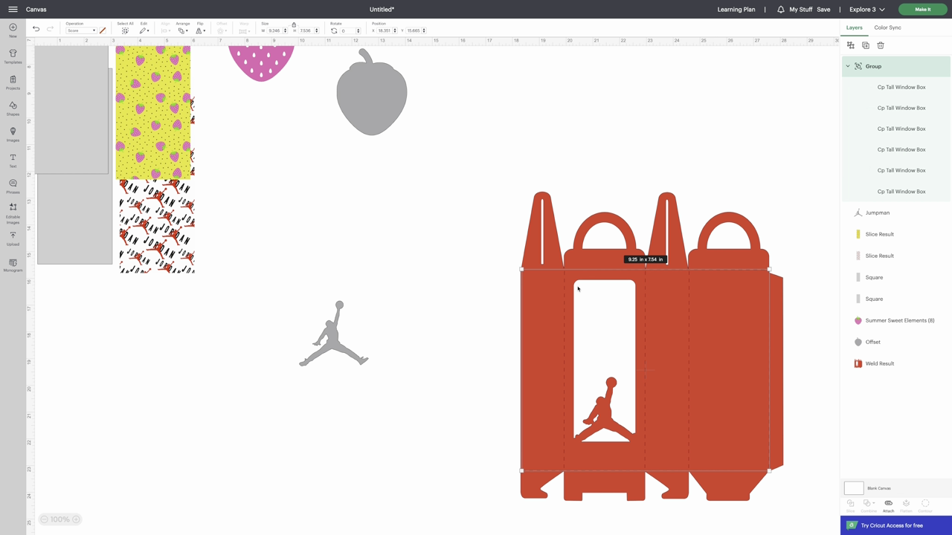
pyautogui.click(893, 366)
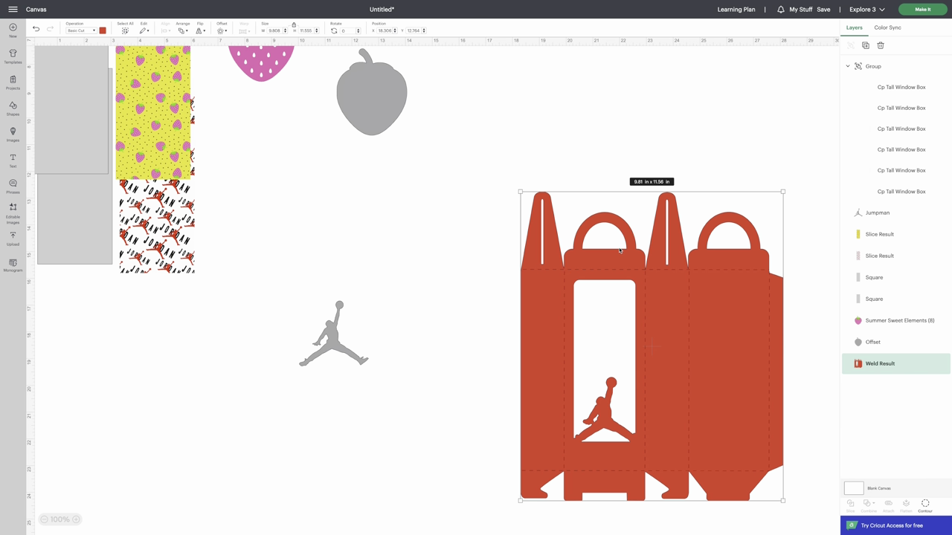
# Step: Move the welded red box's layer directly beneath the score line group and select that group
pyautogui.hscroll(-1, 620, 251)
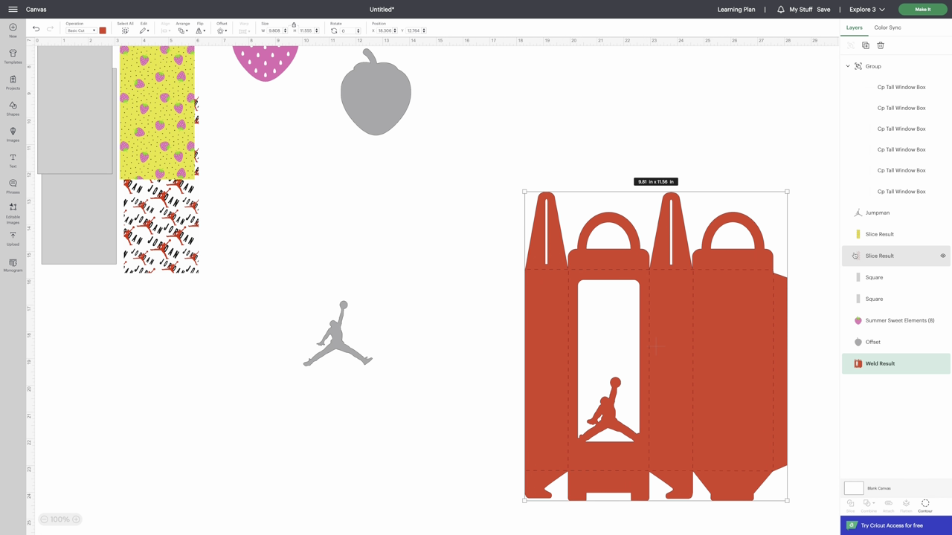
pyautogui.moveTo(908, 368); pyautogui.dragTo(896, 206)
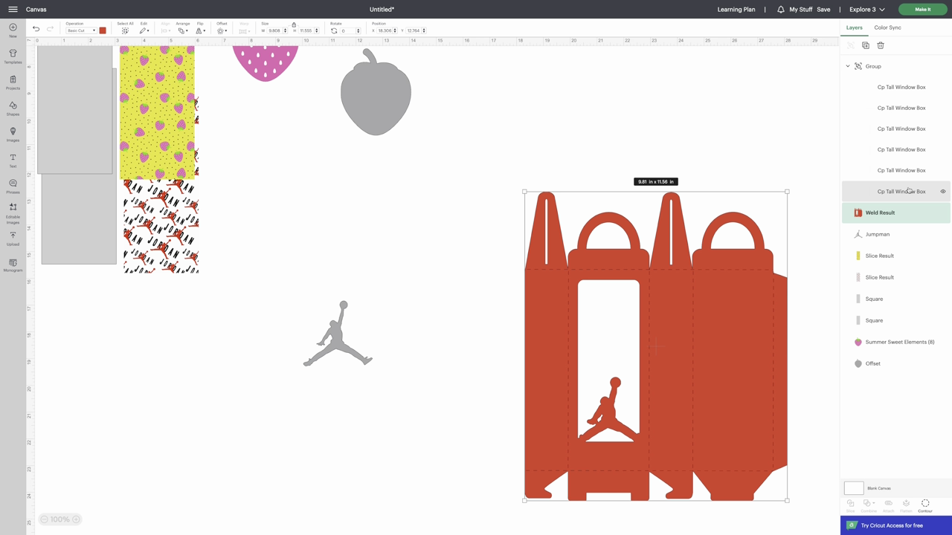
pyautogui.click(864, 70)
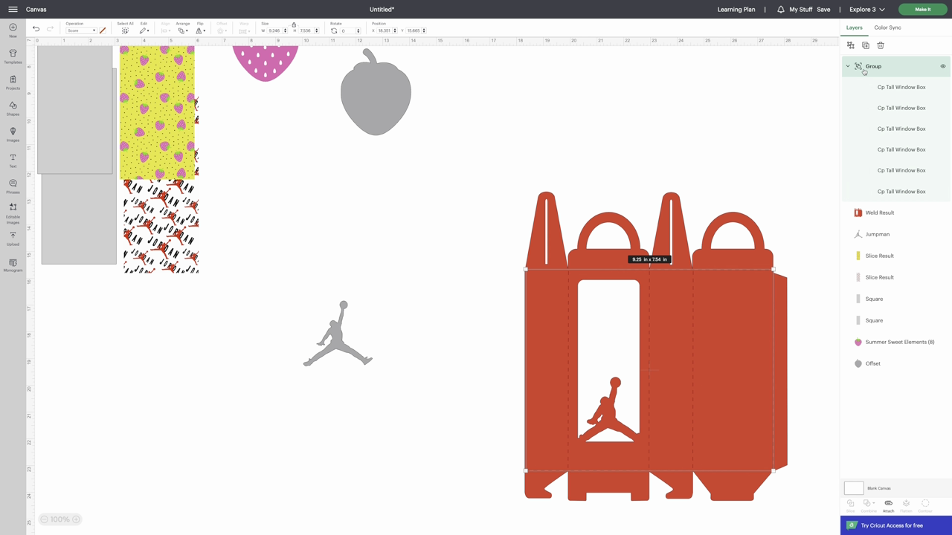
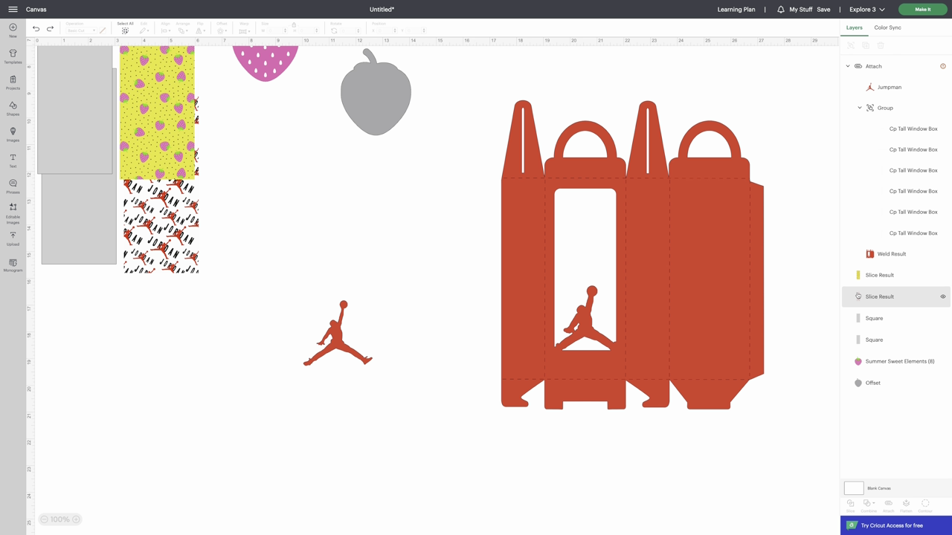
# Step: Check the attached objects on the canvas and undo the inclusion of the loose jumpman in the red box's attachment
pyautogui.click(340, 337)
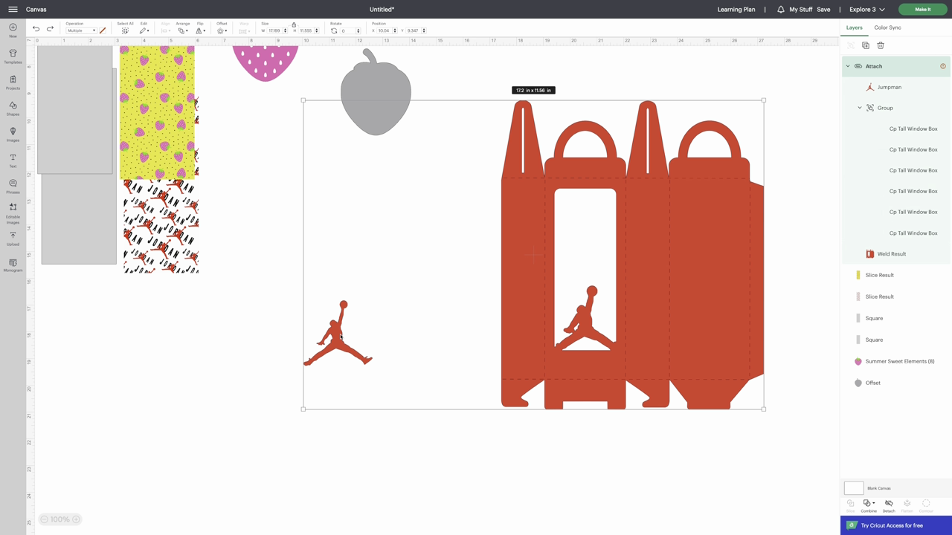
pyautogui.click(223, 191)
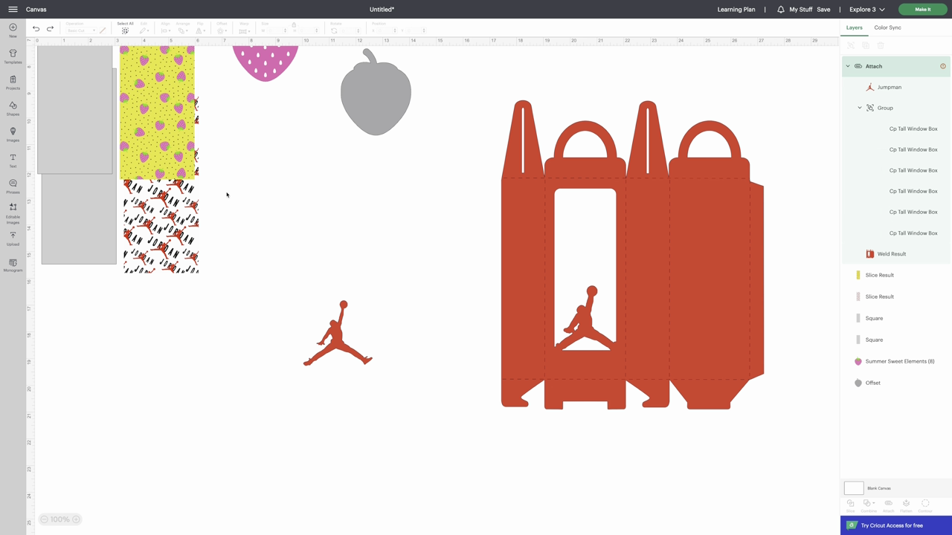
pyautogui.click(333, 333)
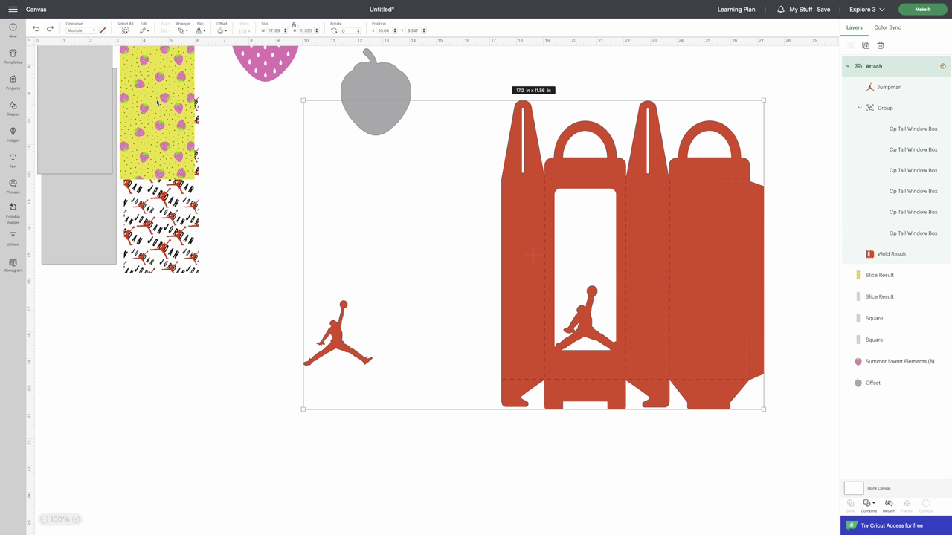
pyautogui.click(36, 29)
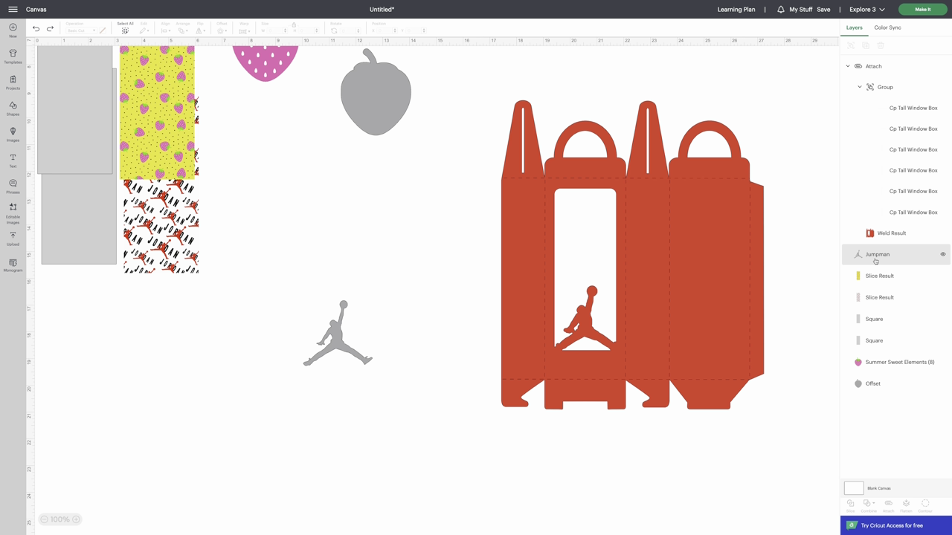
# Step: Bring the loose gray jumpman to the front of all layers
pyautogui.click(336, 334)
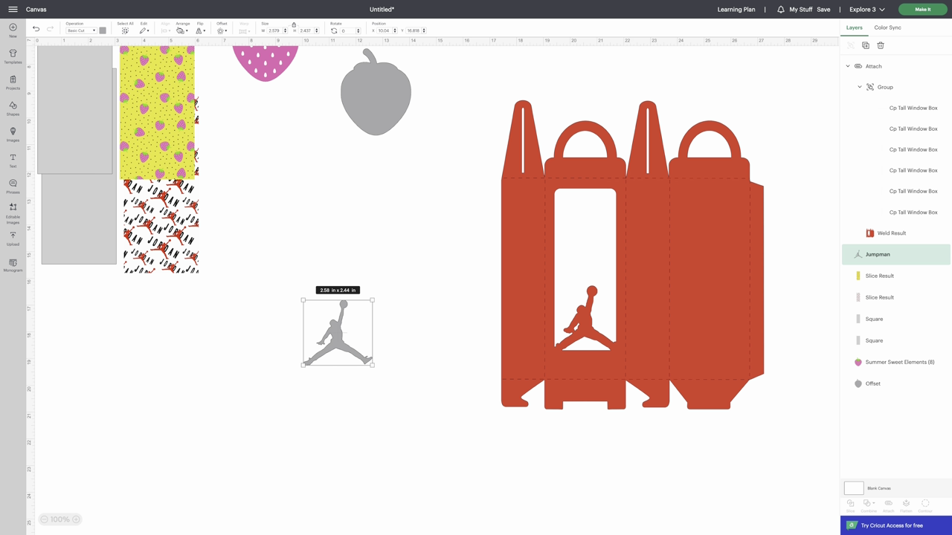
pyautogui.click(180, 30)
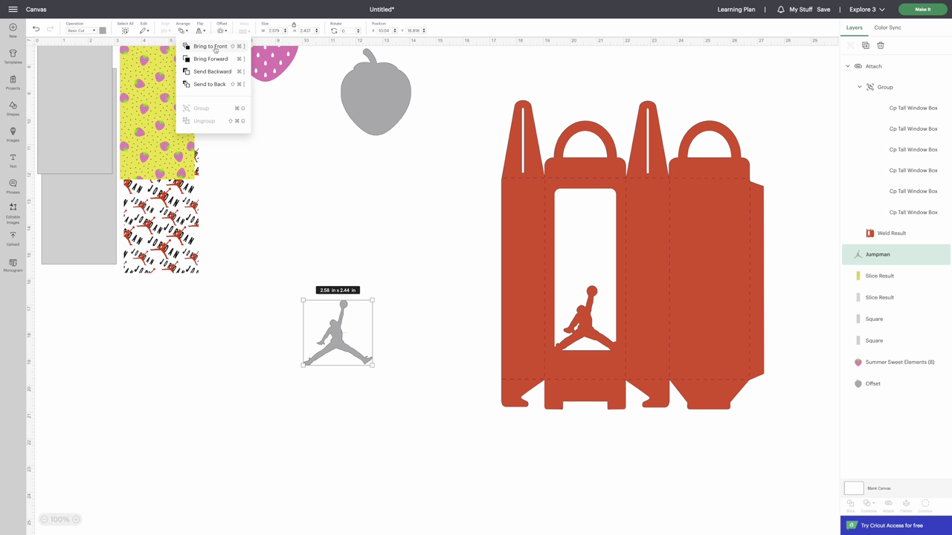
pyautogui.click(211, 46)
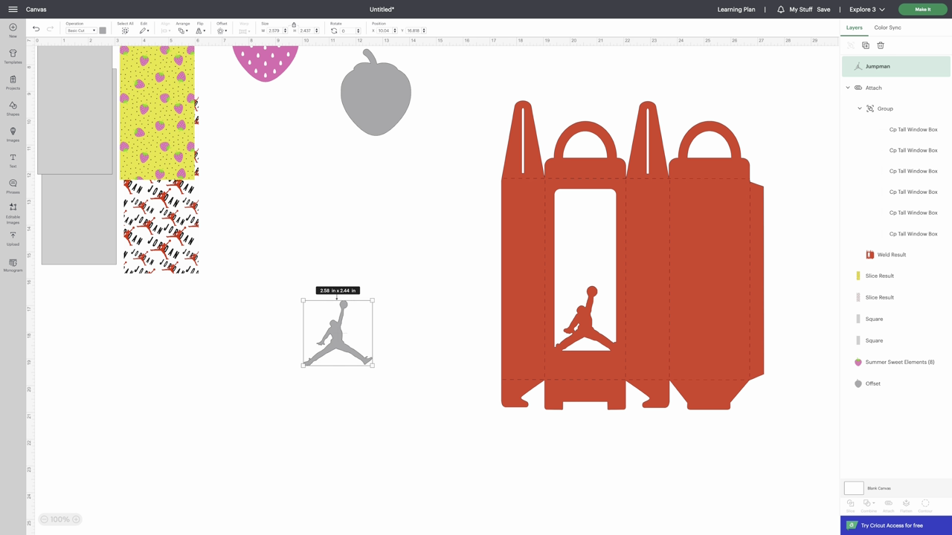
pyautogui.click(418, 293)
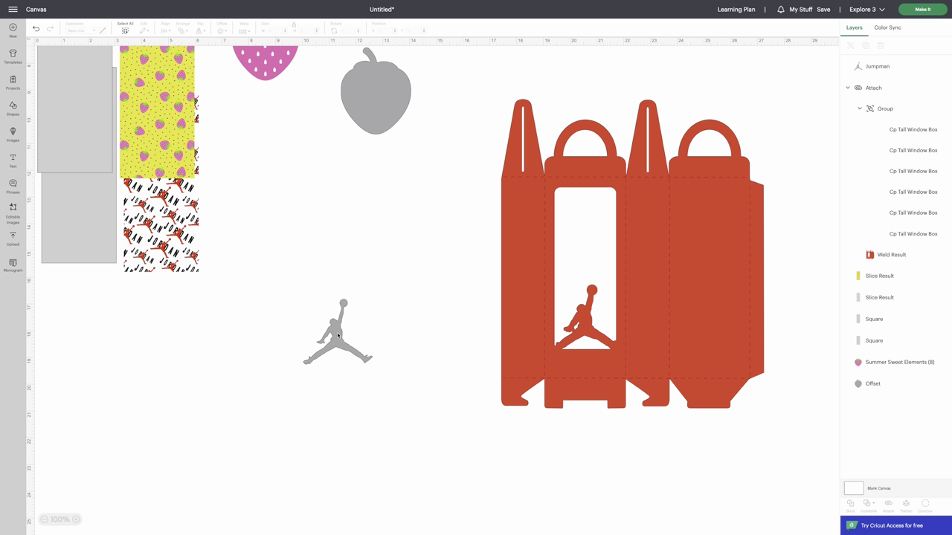
# Step: Recolor the loose jumpman black and place it over the welded jumpman in the red box's window
pyautogui.click(338, 336)
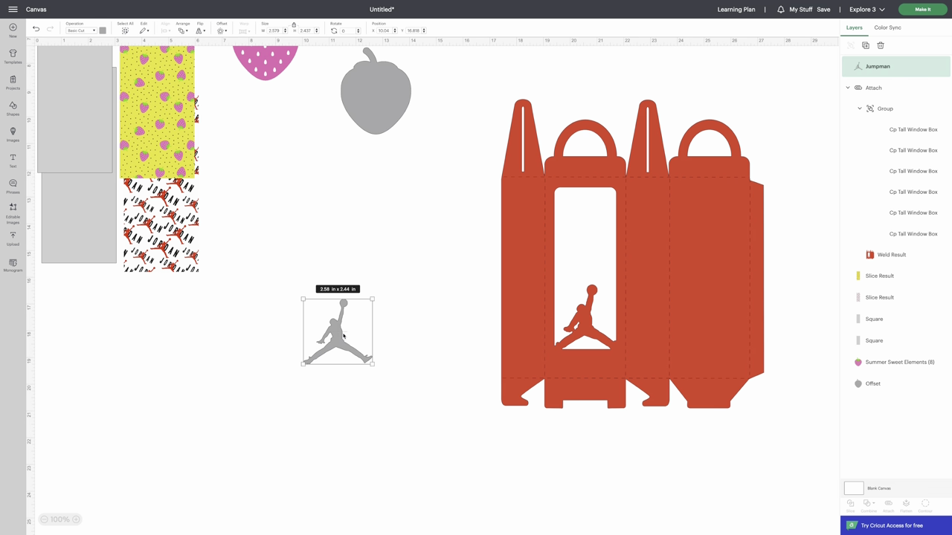
pyautogui.moveTo(343, 336); pyautogui.dragTo(349, 334)
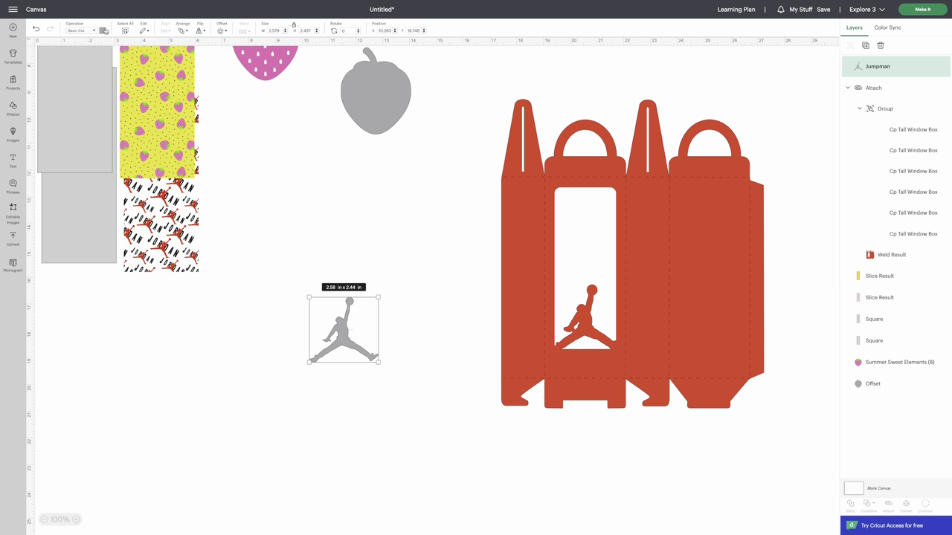
pyautogui.click(103, 30)
pyautogui.click(138, 62)
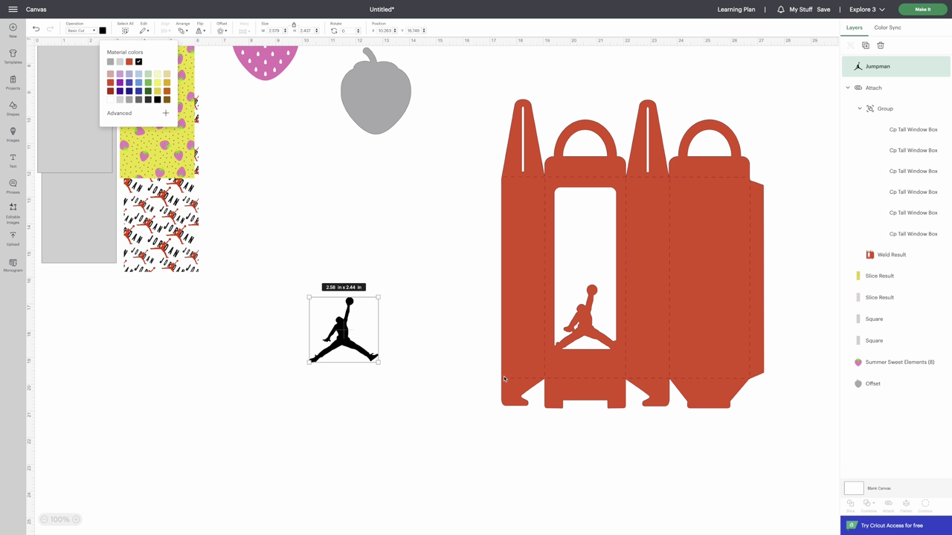
pyautogui.click(503, 379)
pyautogui.moveTo(341, 337); pyautogui.dragTo(584, 325)
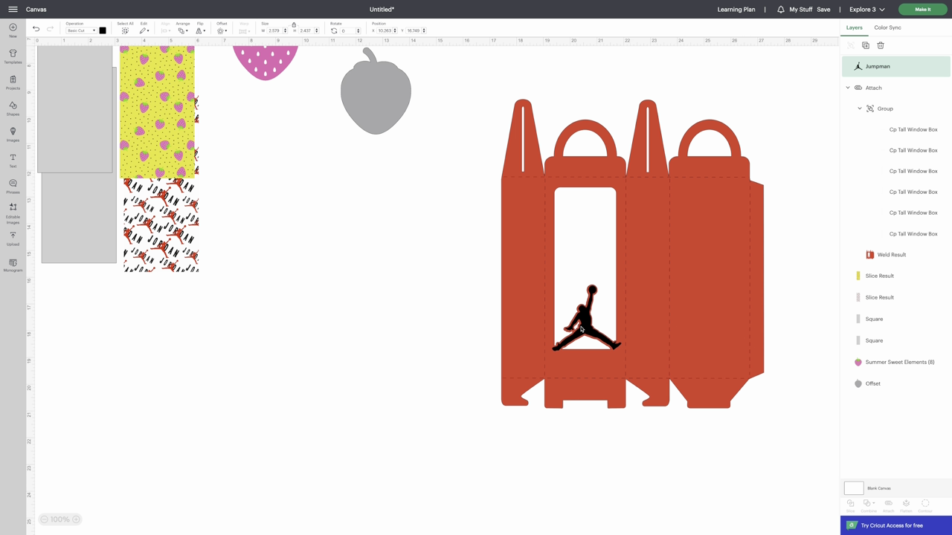
# Step: Bring one gray rectangle panel to the front and place it over the red box's window panel
pyautogui.moveTo(103, 119); pyautogui.dragTo(494, 275)
pyautogui.moveTo(437, 212); pyautogui.dragTo(505, 246)
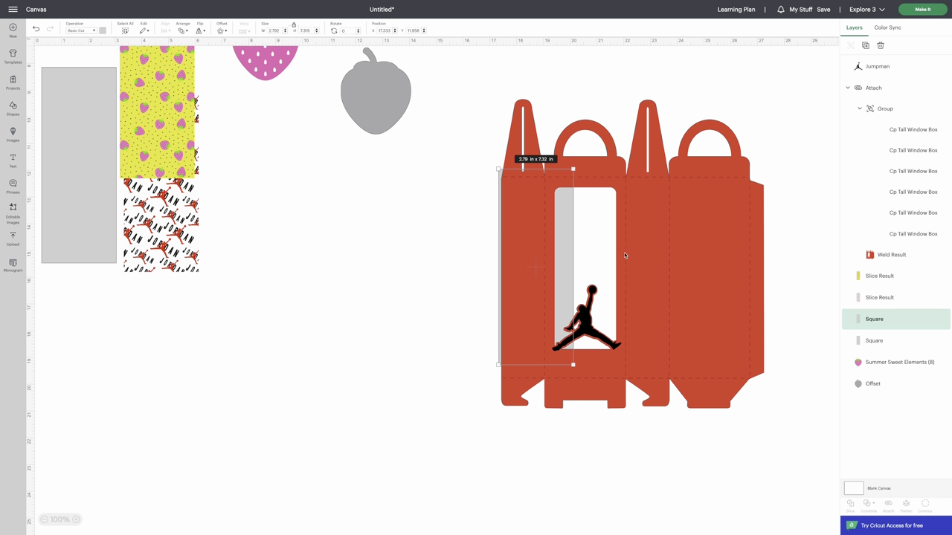
pyautogui.click(182, 31)
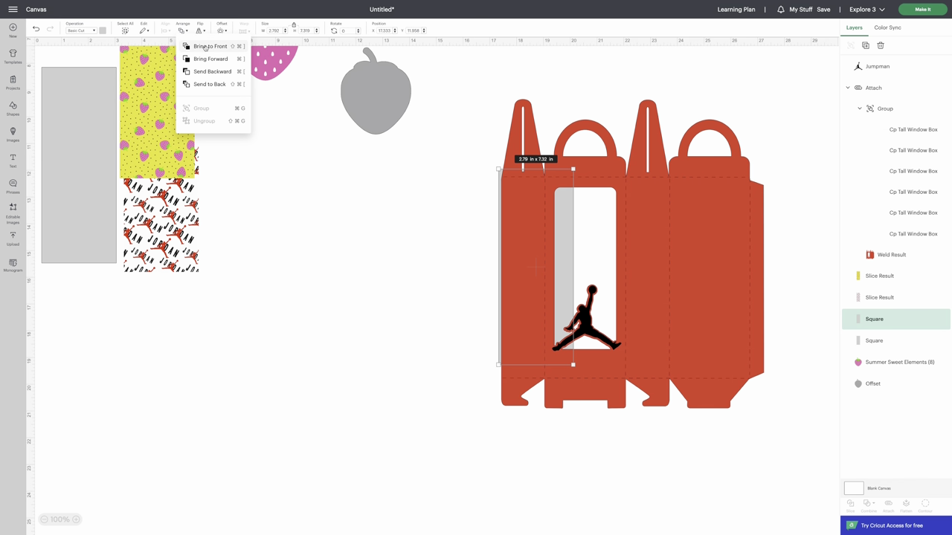
pyautogui.click(205, 47)
pyautogui.moveTo(534, 221); pyautogui.dragTo(582, 230)
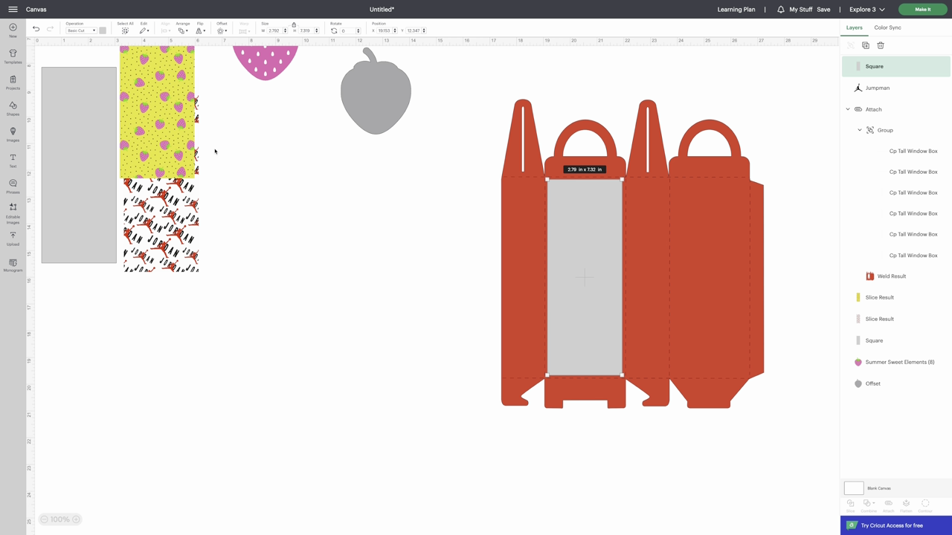
# Step: Bring the Jordan pattern panel to the front and place it over the gray panel on the red box
pyautogui.click(178, 203)
pyautogui.moveTo(179, 202); pyautogui.dragTo(383, 269)
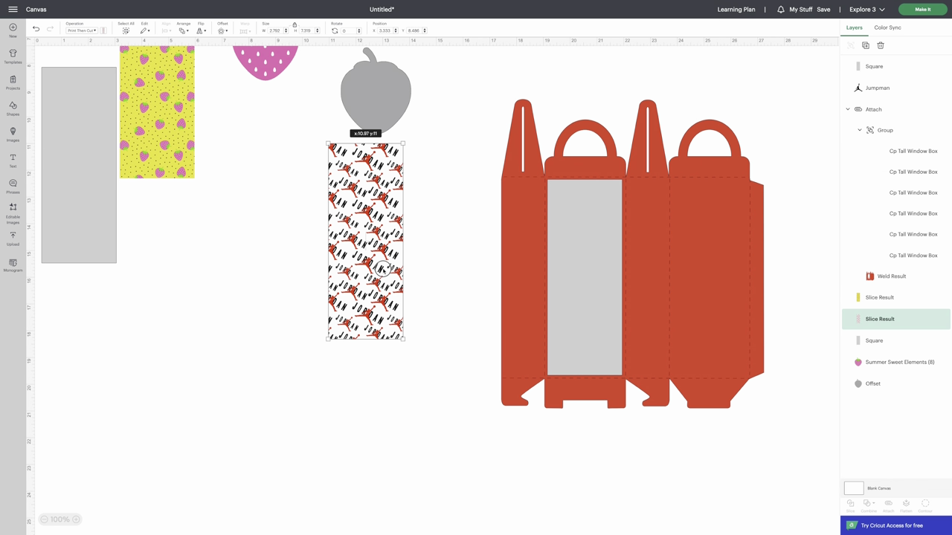
pyautogui.click(183, 31)
pyautogui.click(211, 47)
pyautogui.moveTo(369, 215); pyautogui.dragTo(590, 253)
# Step: Group the pattern panel, gray panel, black jumpman and attached red box together
pyautogui.click(439, 168)
pyautogui.moveTo(482, 65); pyautogui.dragTo(774, 469)
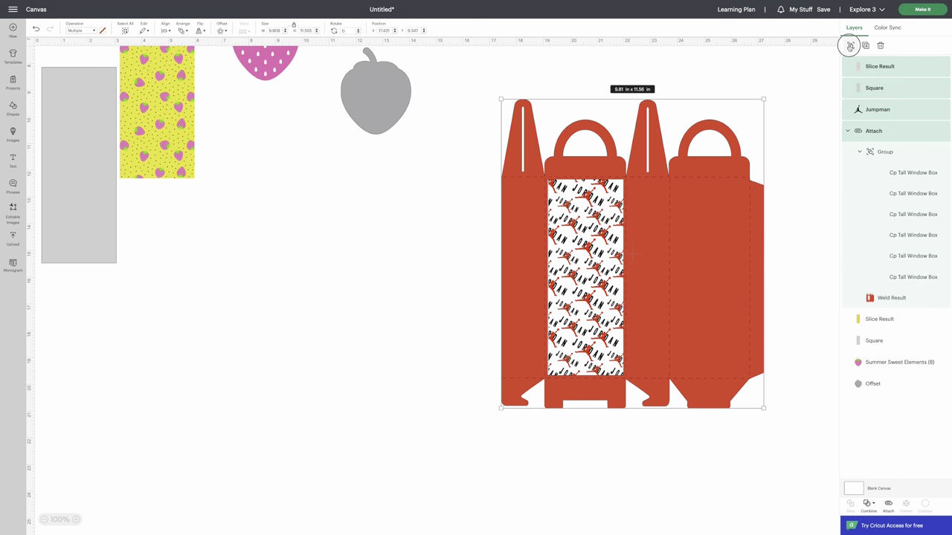
pyautogui.click(850, 46)
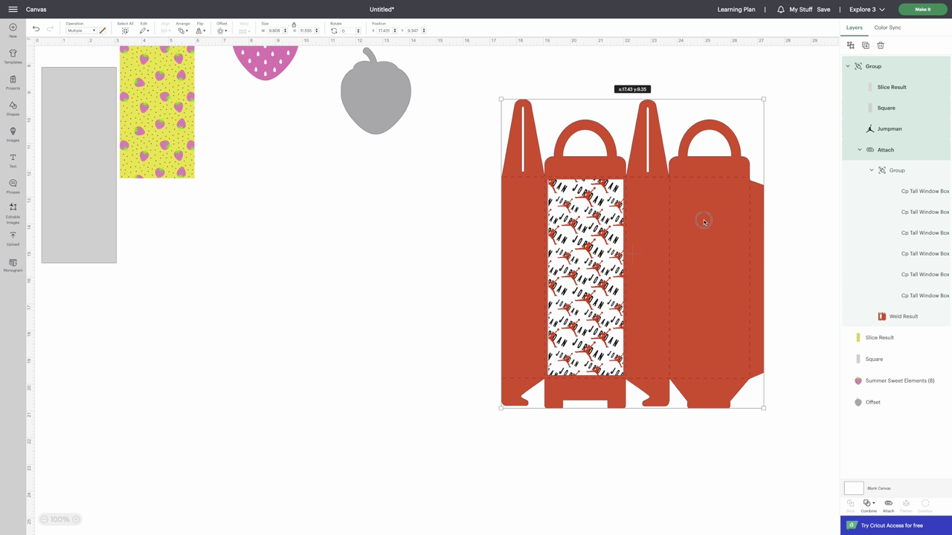
pyautogui.moveTo(703, 221); pyautogui.dragTo(706, 221)
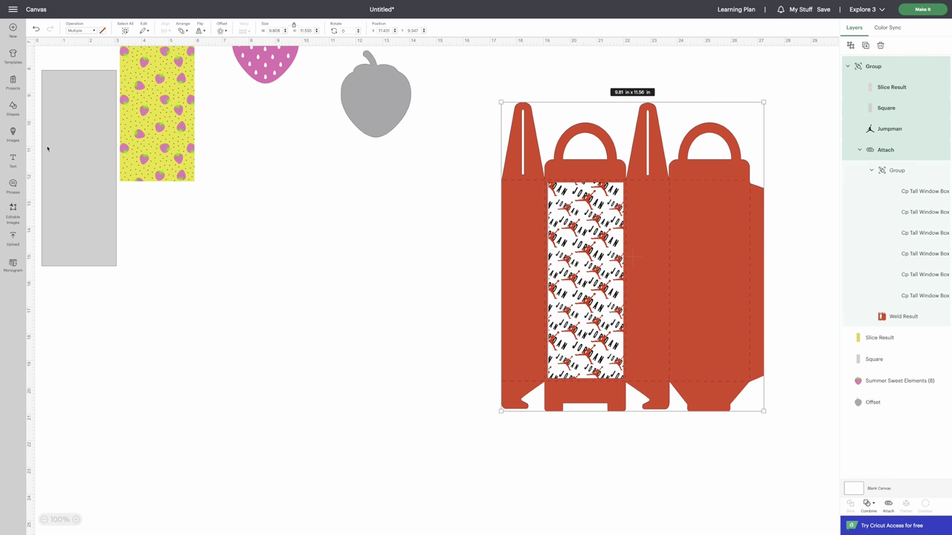
# Step: Add a square shape beside the red box and resize it to 8.5 in wide by 11 in high
pyautogui.click(13, 108)
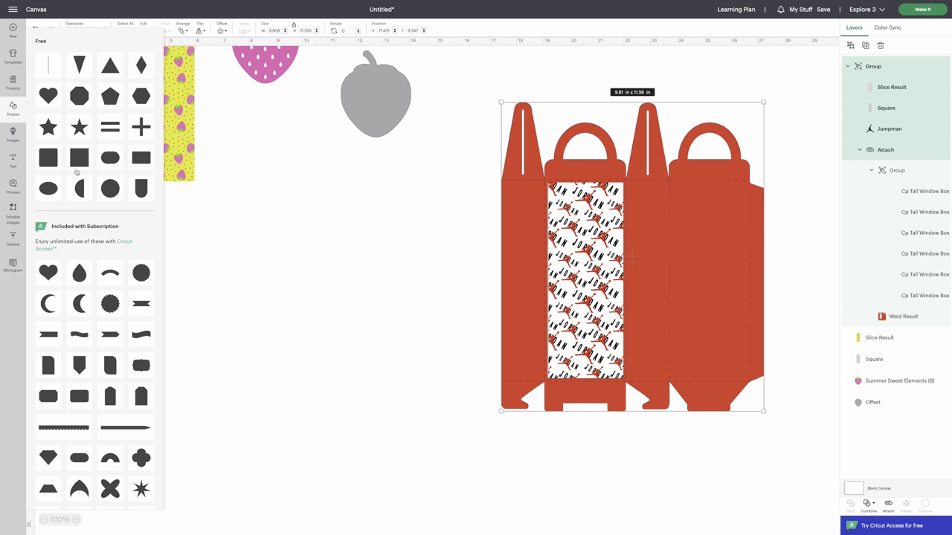
pyautogui.click(79, 158)
pyautogui.moveTo(74, 83); pyautogui.dragTo(336, 261)
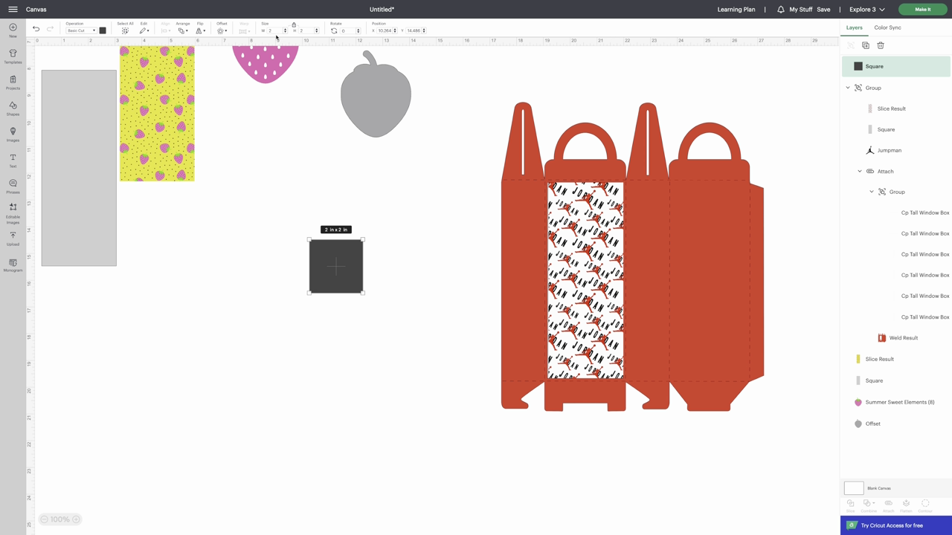
pyautogui.click(271, 31)
pyautogui.write('8.5')
pyautogui.press('Return')
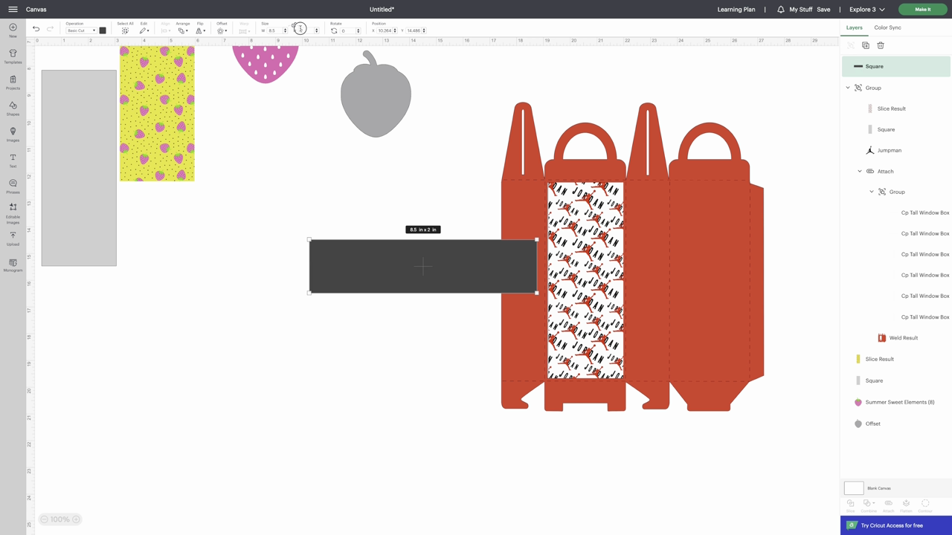
pyautogui.click(305, 30)
pyautogui.write('11')
pyautogui.press('Return')
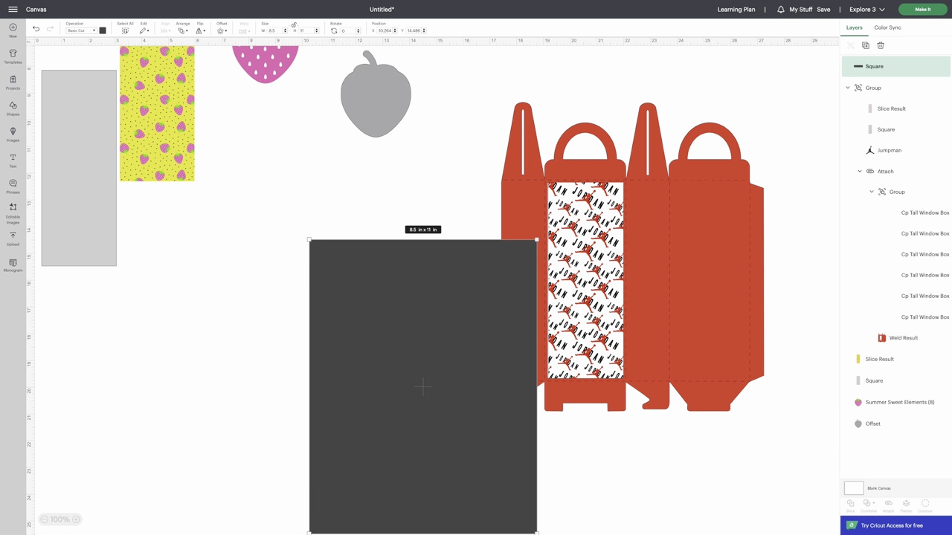
# Step: Send the 8.5 × 11 in rectangle to the back and position it clear of the red box
pyautogui.moveTo(378, 256); pyautogui.dragTo(323, 225)
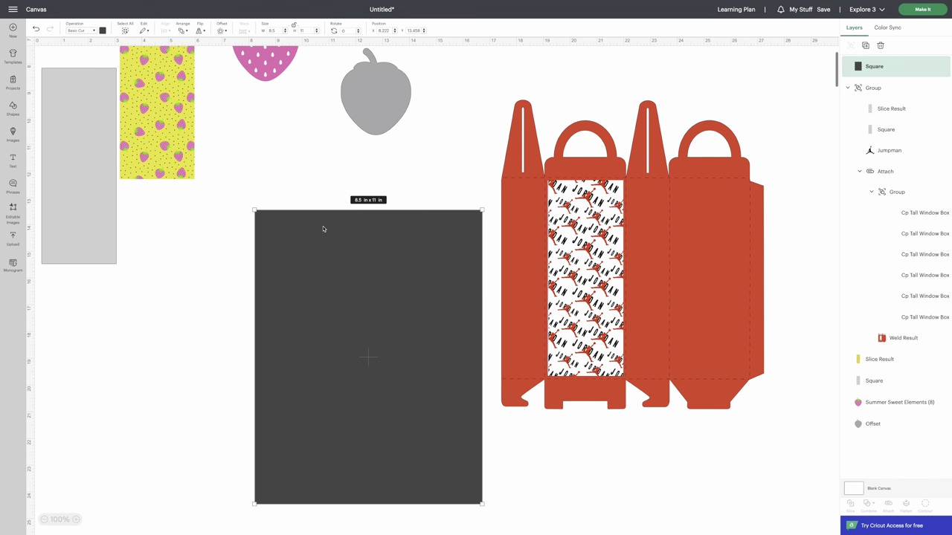
pyautogui.click(183, 31)
pyautogui.click(227, 85)
pyautogui.moveTo(424, 236); pyautogui.dragTo(437, 228)
# Step: Scale the grouped red box to about 8.26 × 9.74 in to fit within the dark sheet, and move it back off the sheet
pyautogui.moveTo(725, 190); pyautogui.dragTo(489, 275)
pyautogui.moveTo(530, 496); pyautogui.dragTo(472, 446)
pyautogui.moveTo(422, 359); pyautogui.dragTo(423, 387)
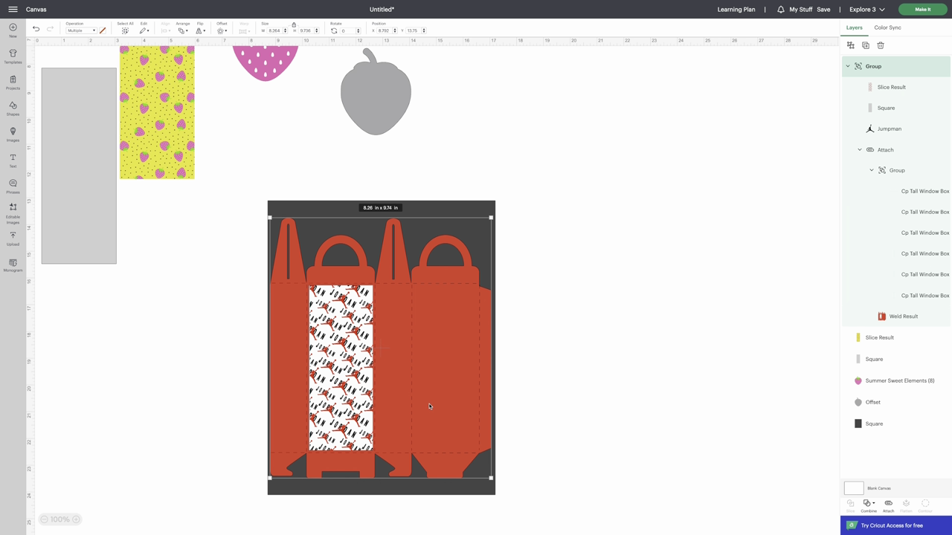
pyautogui.moveTo(459, 425); pyautogui.dragTo(745, 301)
pyautogui.click(402, 351)
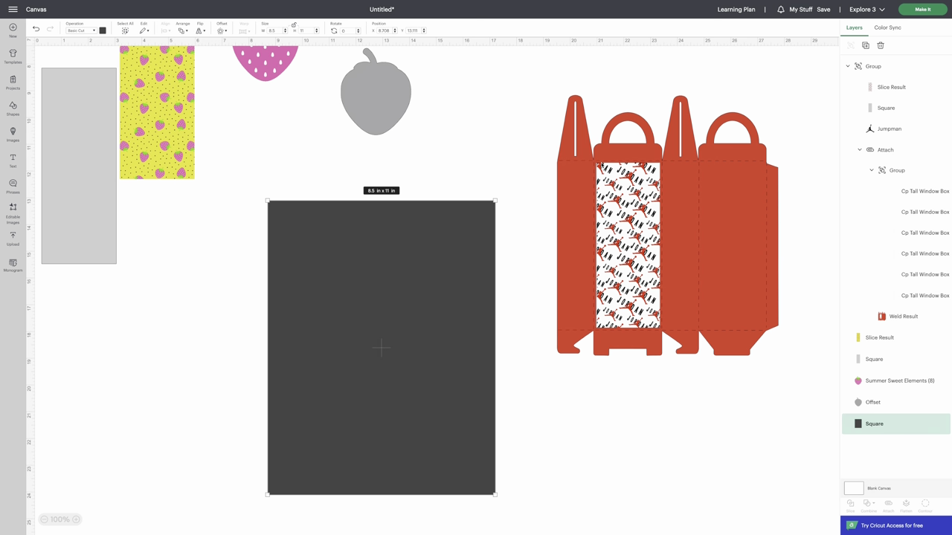
pyautogui.click(866, 45)
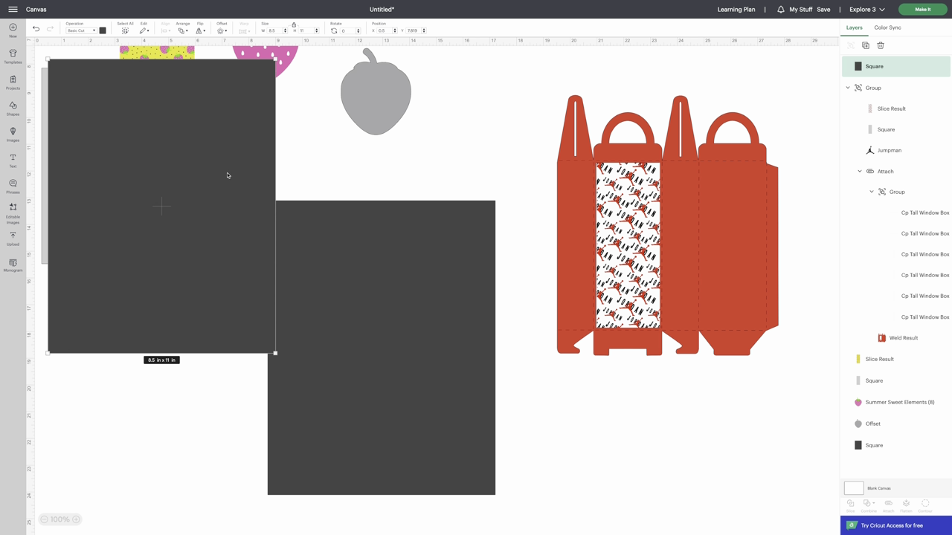
pyautogui.press('Delete')
# Step: Duplicate the grouped red box and place the copy on the opposite side of the dark sheet
pyautogui.click(725, 222)
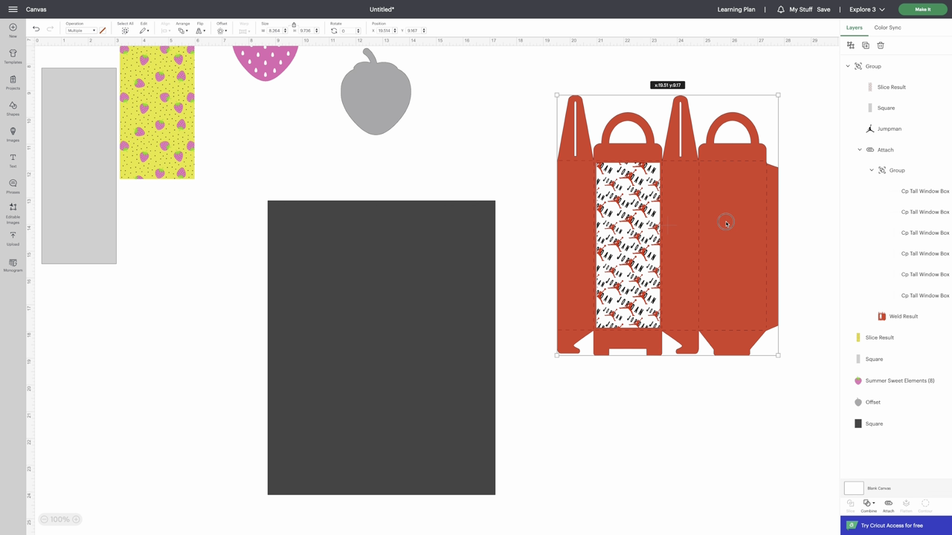
pyautogui.click(866, 45)
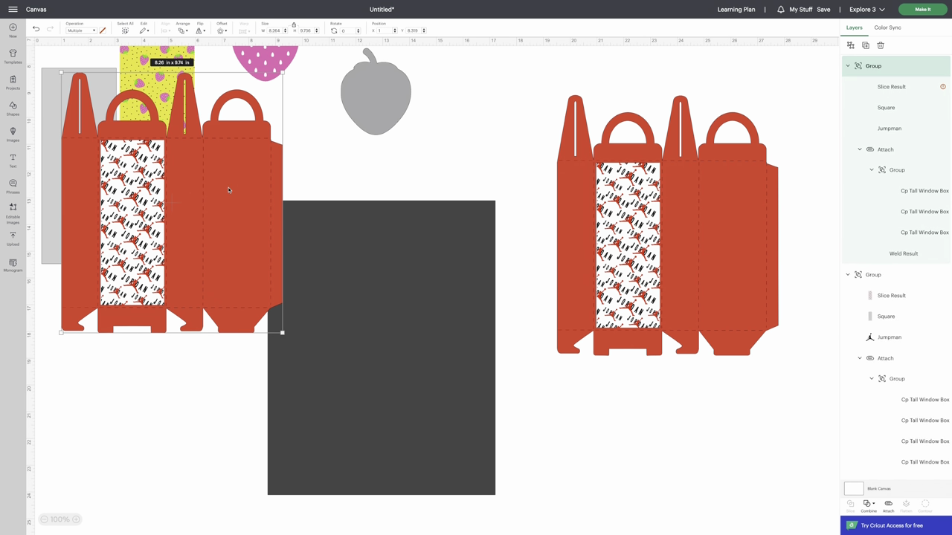
pyautogui.moveTo(230, 191); pyautogui.dragTo(226, 351)
# Step: Resize the dark sheet to 12 in wide by 12 in high
pyautogui.click(313, 298)
pyautogui.moveTo(349, 213); pyautogui.dragTo(348, 209)
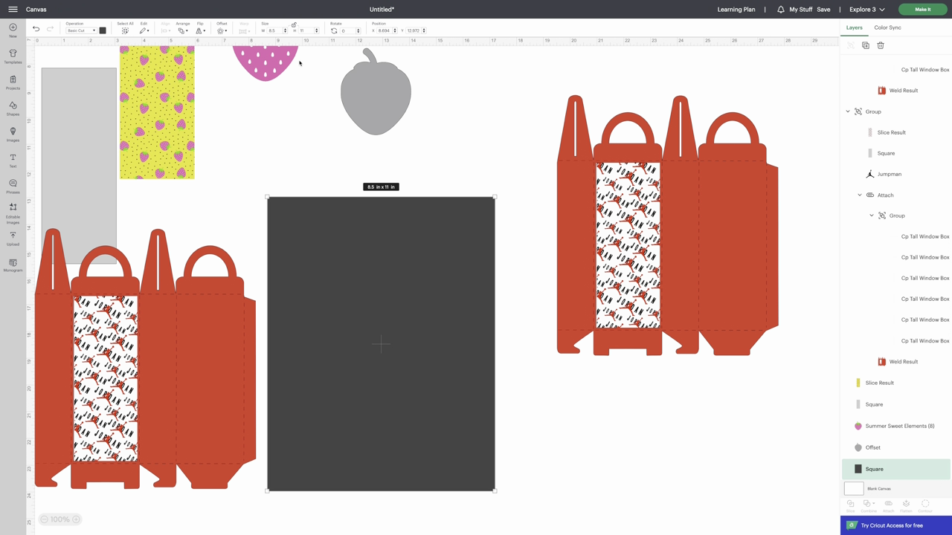
pyautogui.click(305, 30)
pyautogui.press('Return')
pyautogui.click(272, 30)
pyautogui.press('Return')
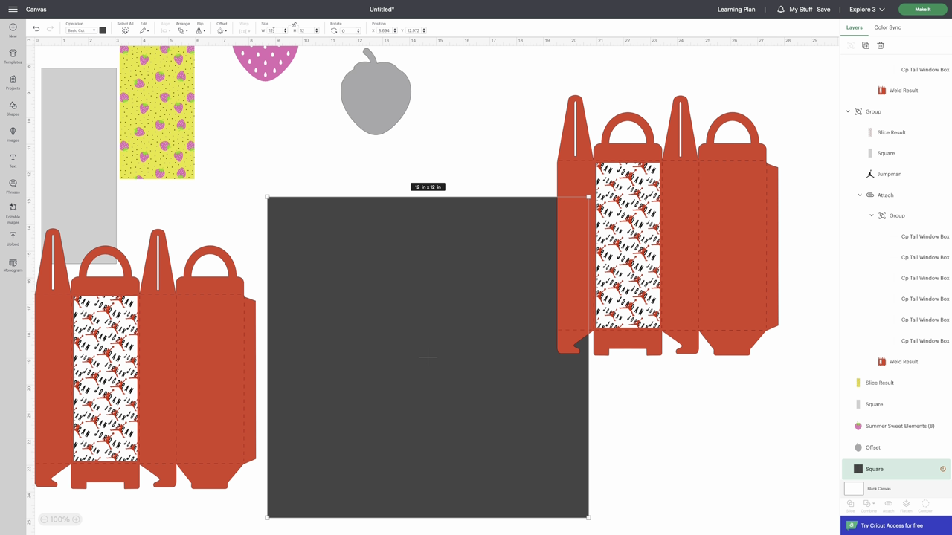
# Step: Move the spare red box clear, and place and scale the other grouped box to about 9.98 × 11.76 in on the 12 × 12 in sheet
pyautogui.moveTo(183, 350); pyautogui.dragTo(433, 322)
pyautogui.moveTo(506, 462); pyautogui.dragTo(561, 524)
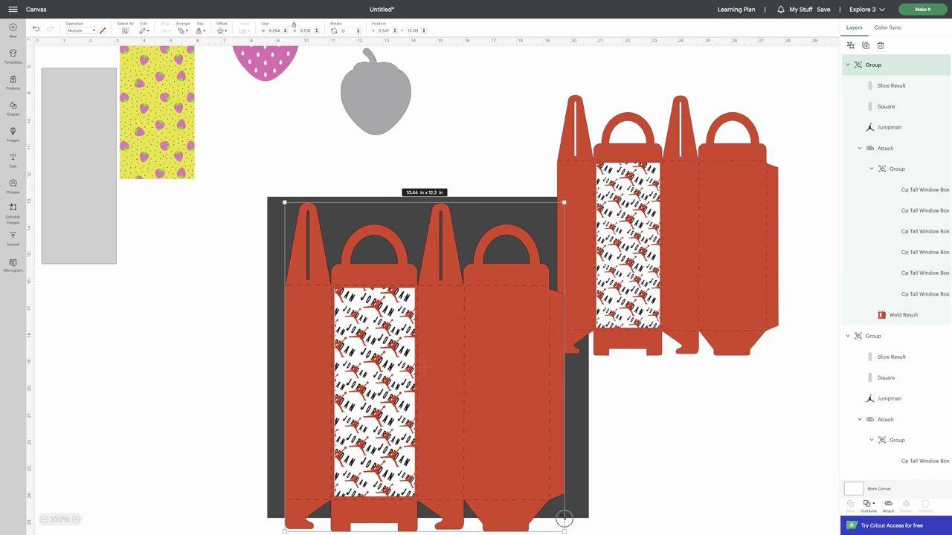
pyautogui.moveTo(600, 270); pyautogui.dragTo(716, 258)
pyautogui.click(545, 308)
pyautogui.moveTo(561, 524); pyautogui.dragTo(550, 508)
pyautogui.moveTo(514, 454); pyautogui.dragTo(517, 456)
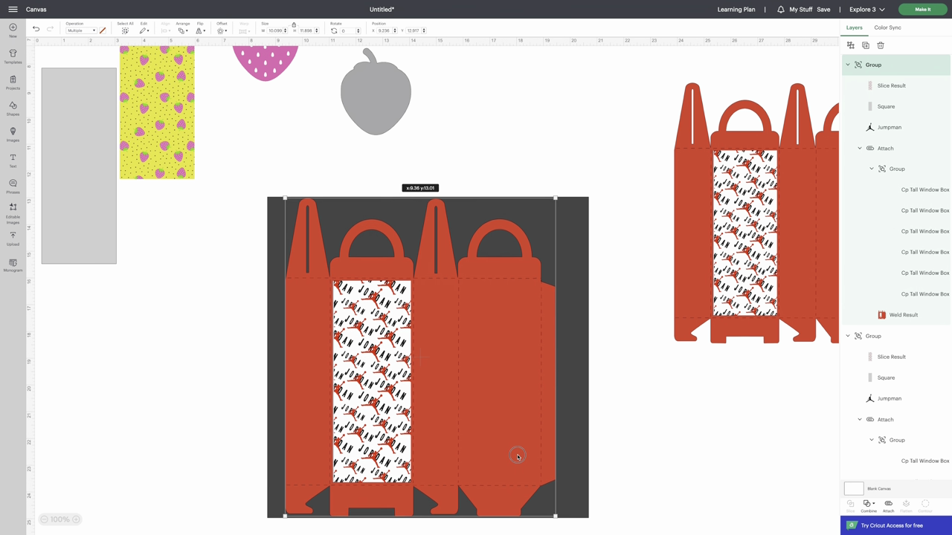
pyautogui.moveTo(560, 523); pyautogui.dragTo(552, 513)
pyautogui.click(522, 454)
pyautogui.scroll(1, 569, 355)
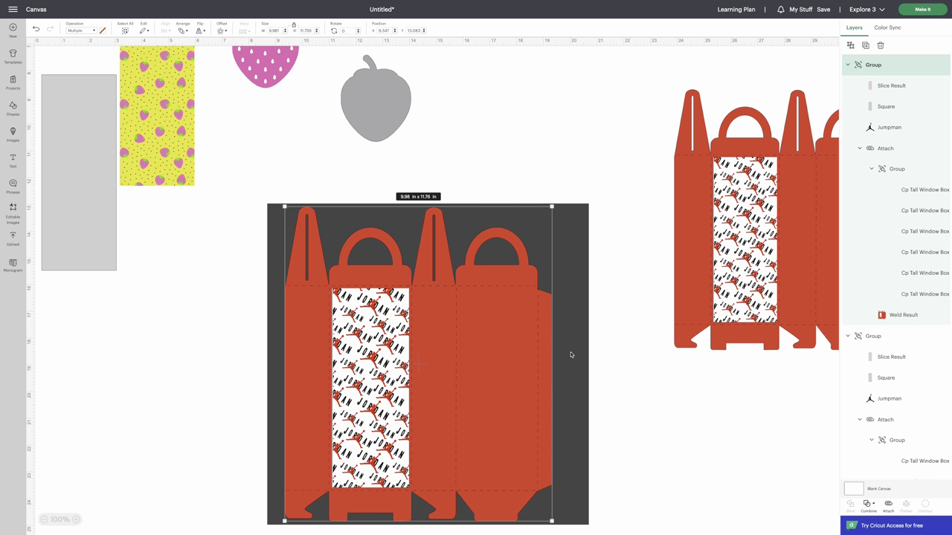
# Step: Move the larger red box off the dark sheet and delete the sheet
pyautogui.moveTo(457, 353); pyautogui.dragTo(830, 346)
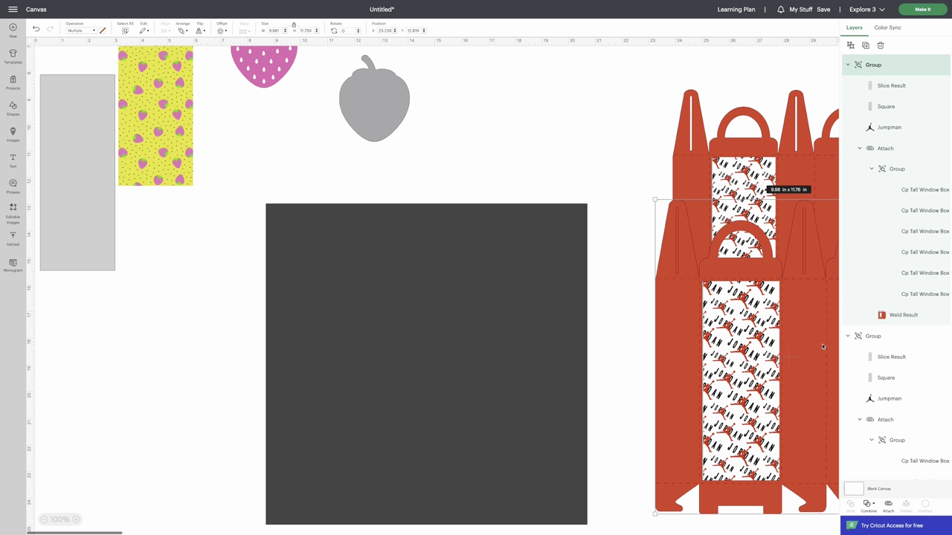
pyautogui.click(516, 324)
pyautogui.press('Delete')
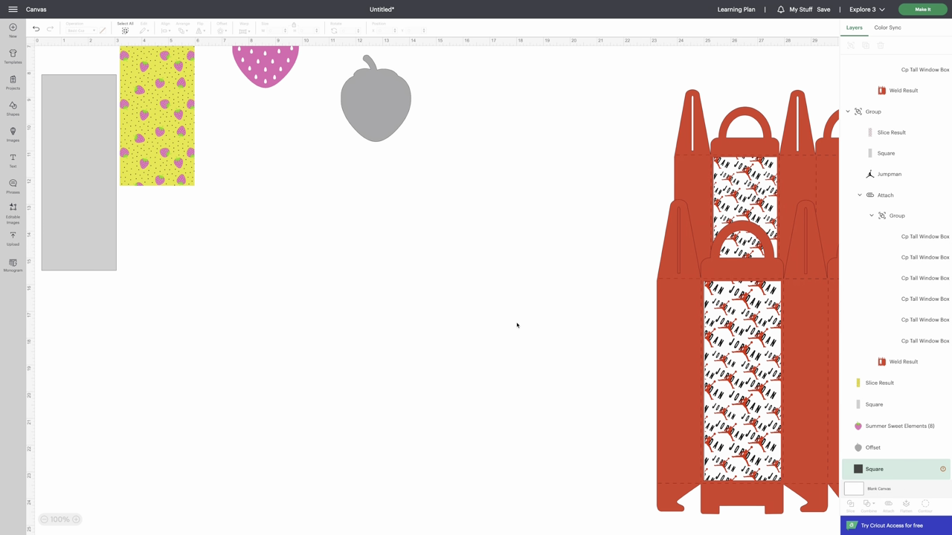
# Step: Add the uploaded tall window box image to the canvas again
pyautogui.scroll(5, 374, 189)
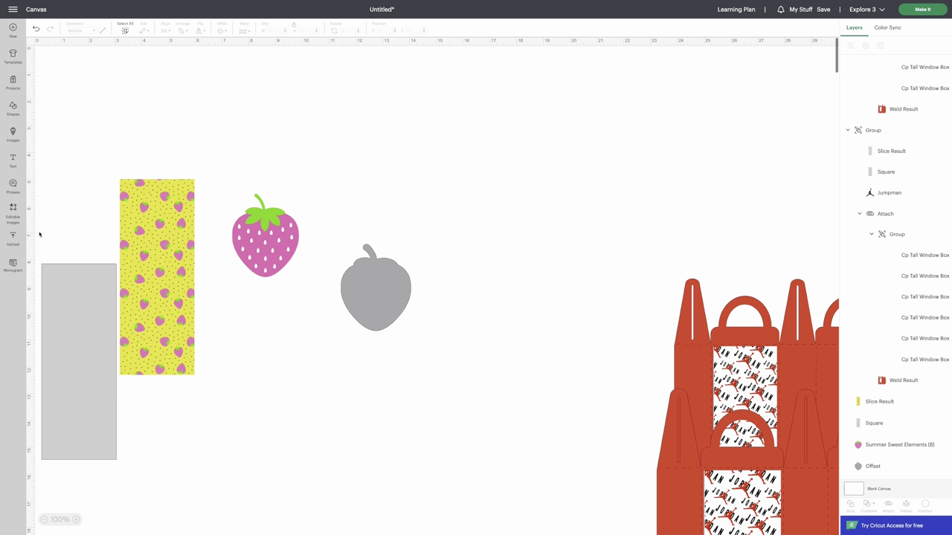
pyautogui.click(12, 238)
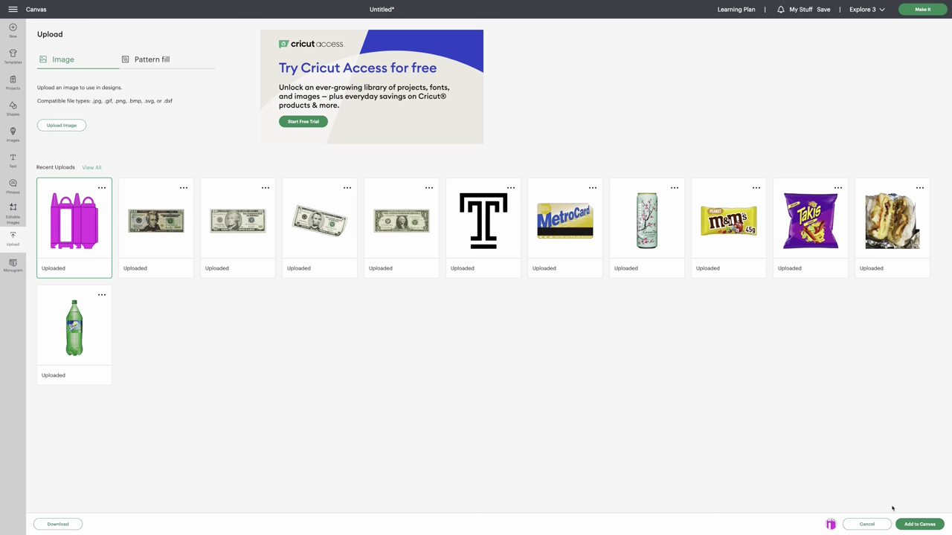
pyautogui.click(911, 523)
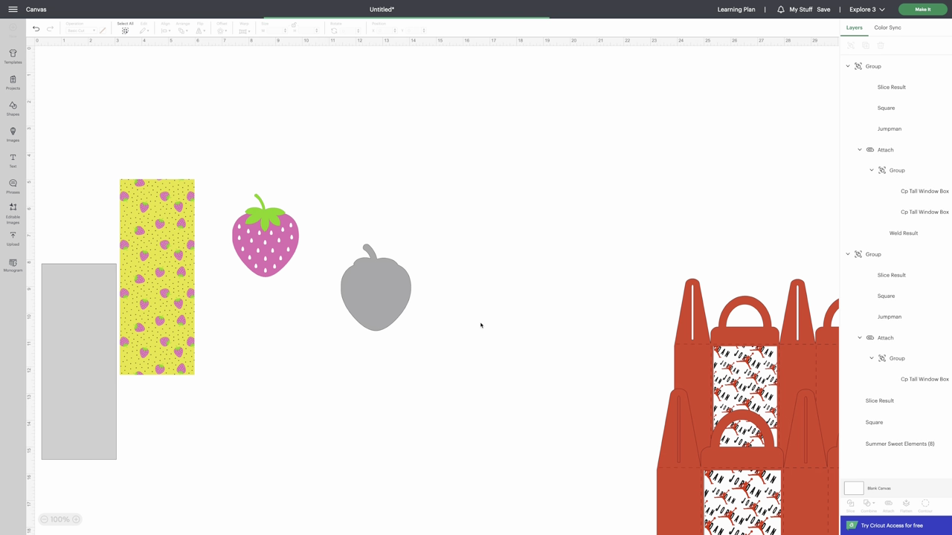
# Step: Rearrange the purple box, strawberry pattern panel, strawberry and grey silhouette so the box and silhouette sit clear of the other shapes
pyautogui.moveTo(288, 229); pyautogui.dragTo(582, 271)
pyautogui.moveTo(367, 290); pyautogui.dragTo(289, 294)
pyautogui.moveTo(260, 249); pyautogui.dragTo(236, 211)
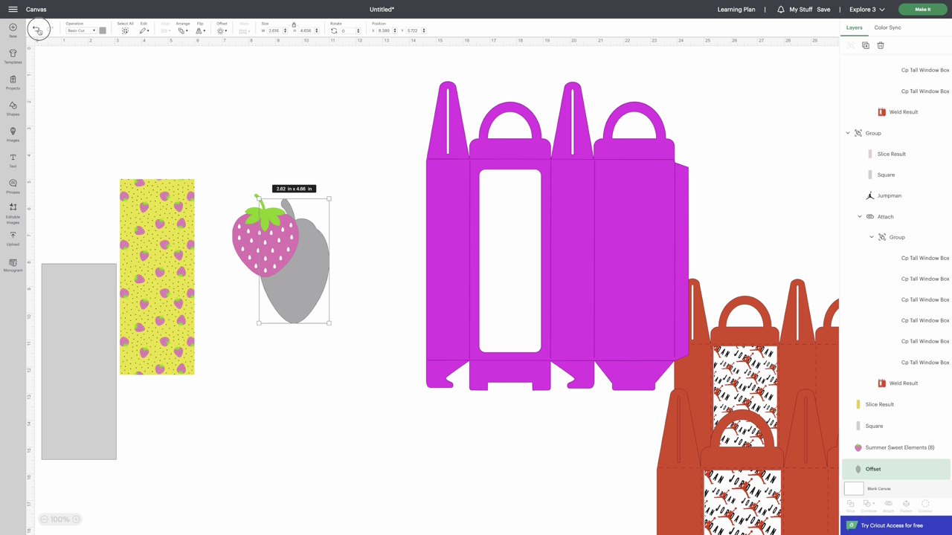
pyautogui.click(36, 28)
pyautogui.moveTo(141, 195); pyautogui.dragTo(86, 110)
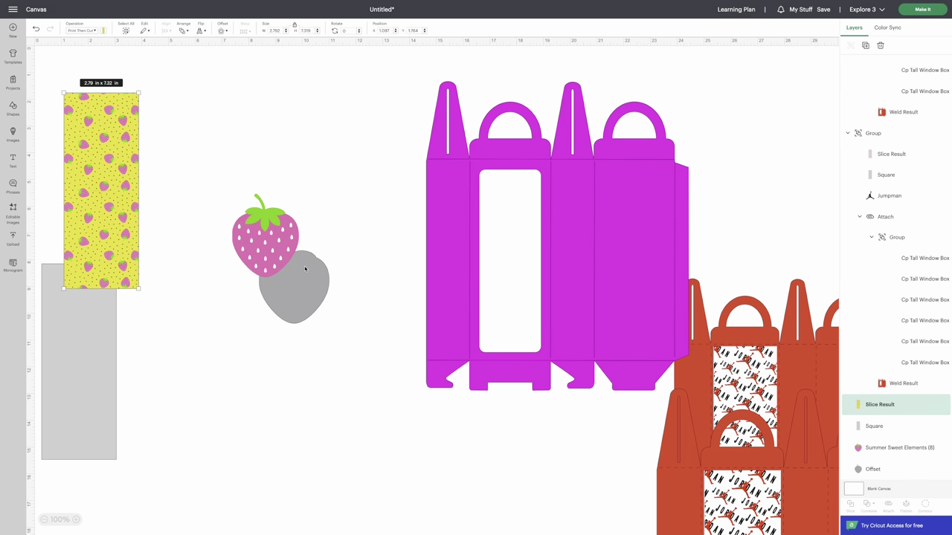
pyautogui.moveTo(262, 238); pyautogui.dragTo(151, 197)
pyautogui.moveTo(311, 294); pyautogui.dragTo(277, 257)
pyautogui.moveTo(661, 272); pyautogui.dragTo(573, 238)
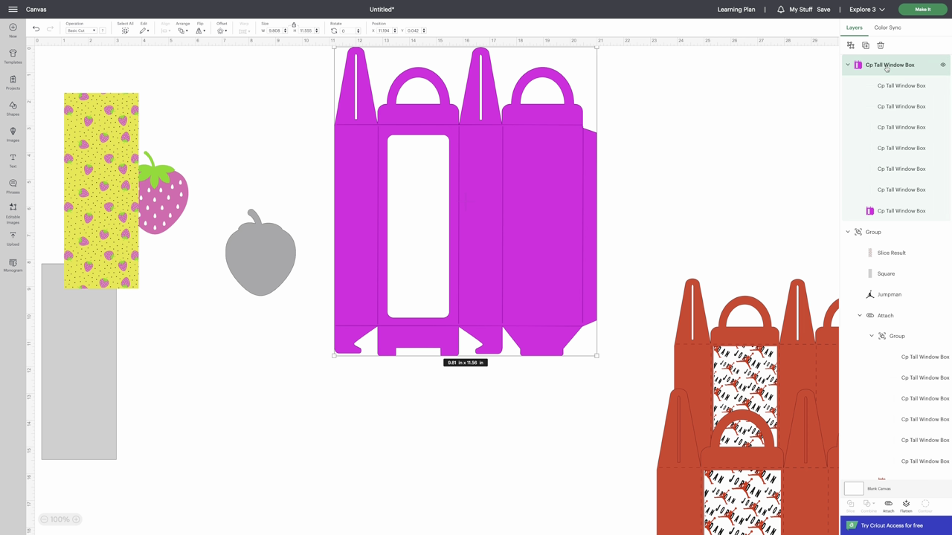
# Step: Ungroup the purple box and place the grey strawberry silhouette over the lower part of its window, brought to the front
pyautogui.click(850, 44)
pyautogui.moveTo(289, 254); pyautogui.dragTo(426, 280)
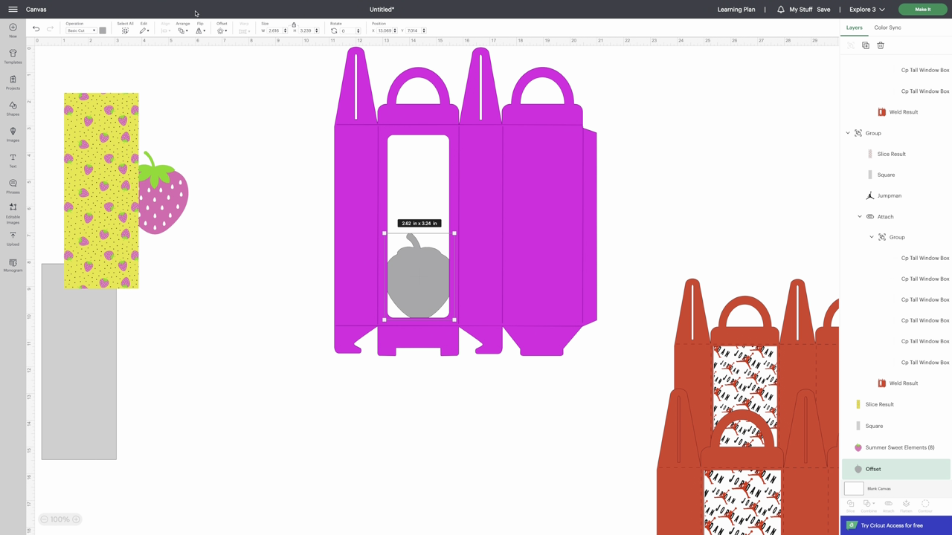
pyautogui.click(183, 30)
pyautogui.click(208, 46)
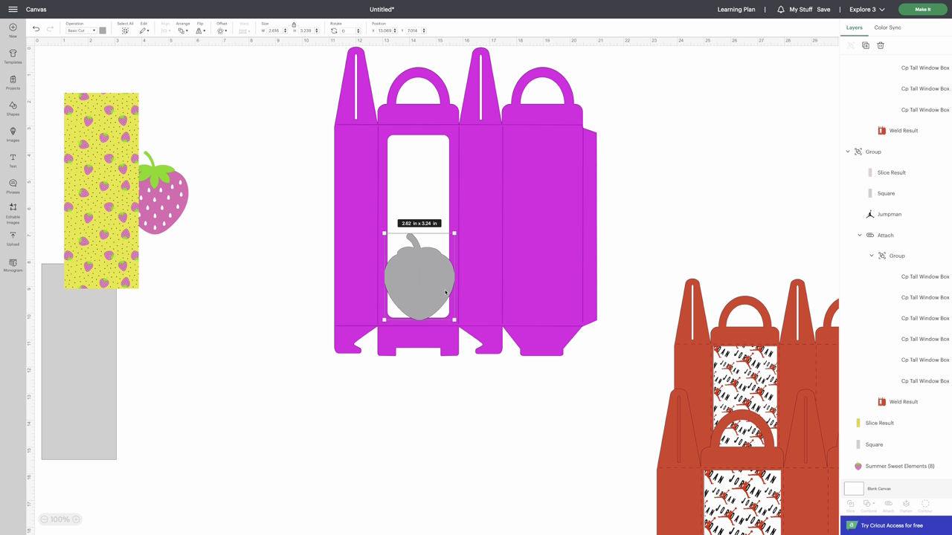
# Step: Shift the silhouette to overlap the window's side and lower edges, and move its layer directly beneath the purple box's base layer
pyautogui.moveTo(401, 272); pyautogui.dragTo(399, 275)
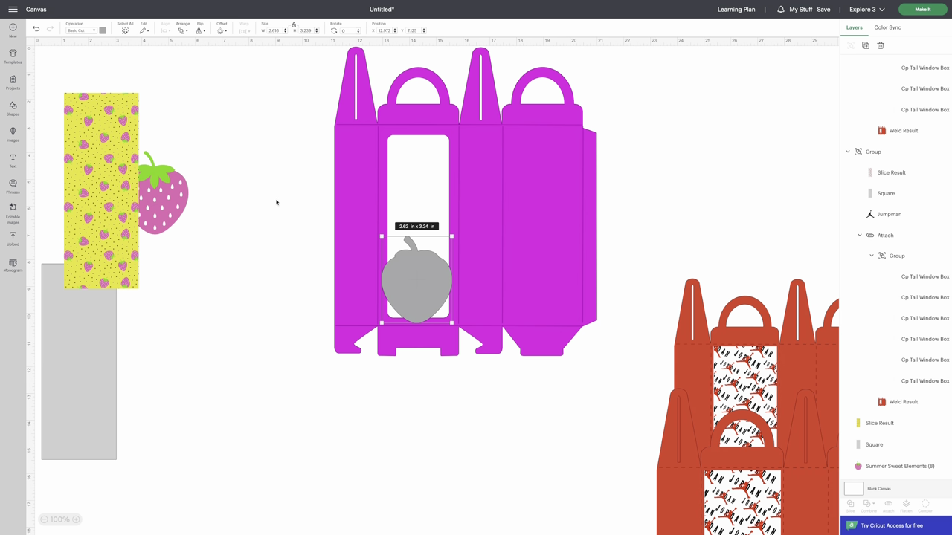
pyautogui.scroll(-1, 729, 193)
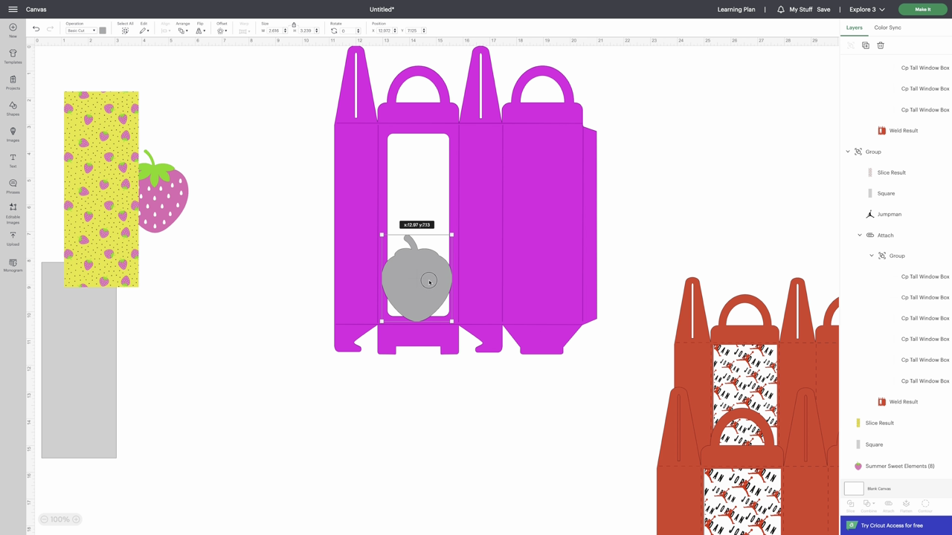
pyautogui.click(182, 31)
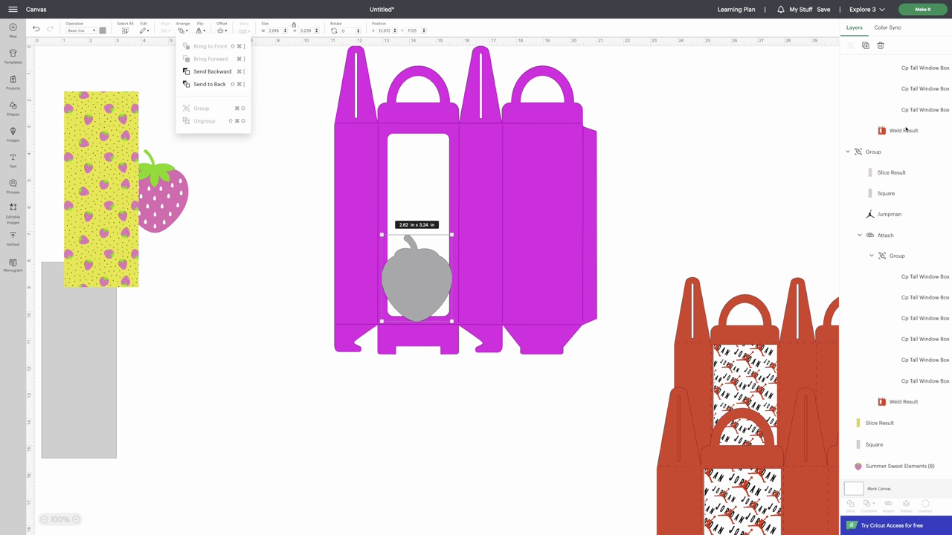
pyautogui.click(665, 180)
pyautogui.click(427, 276)
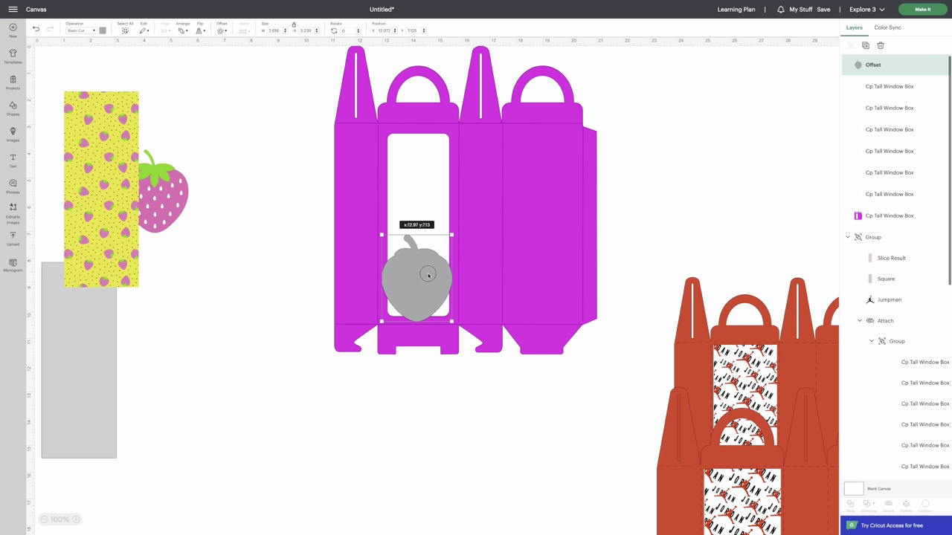
pyautogui.click(890, 66)
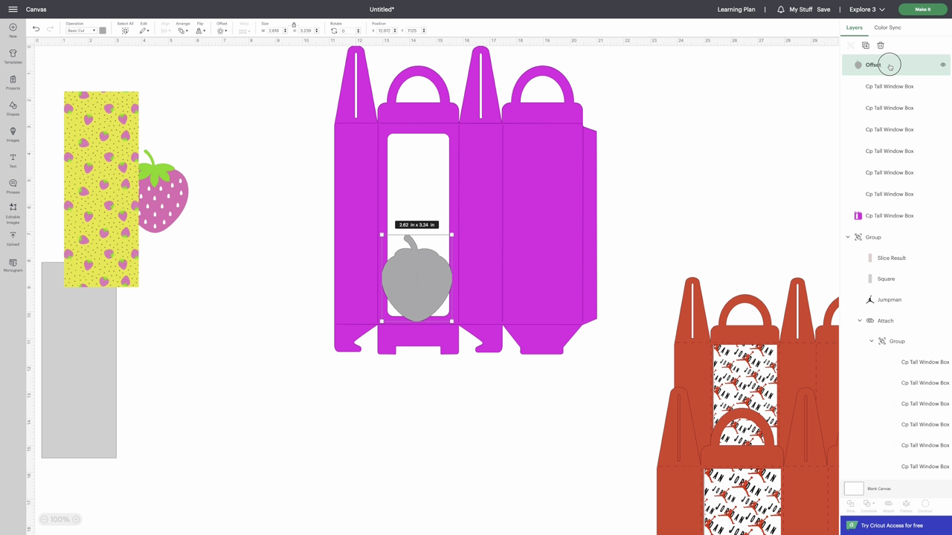
pyautogui.moveTo(891, 66); pyautogui.dragTo(885, 196)
pyautogui.moveTo(885, 201); pyautogui.dragTo(884, 211)
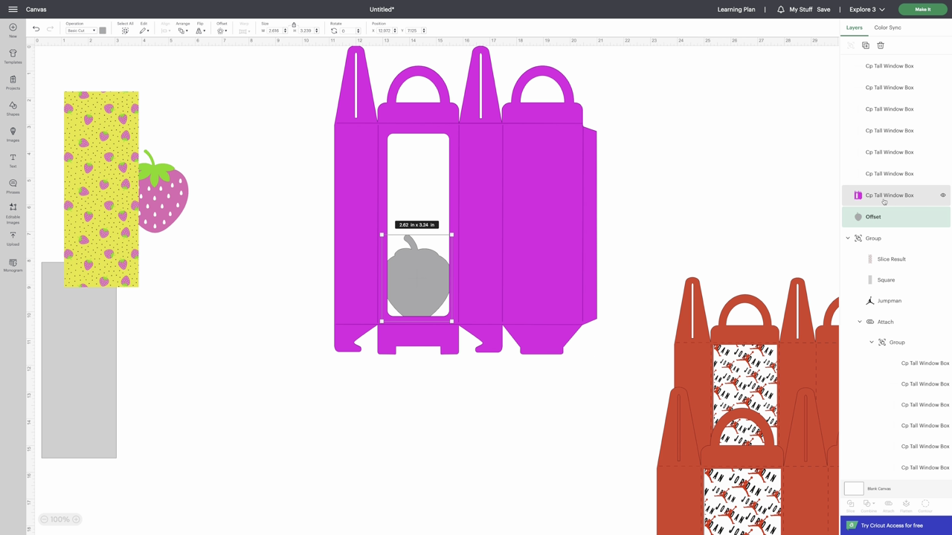
# Step: Try to combine the purple box base and the strawberry silhouette with Unite, and undo the Unite
pyautogui.click(884, 199)
pyautogui.keyDown('shift'); pyautogui.click(884, 216); pyautogui.keyUp('shift')
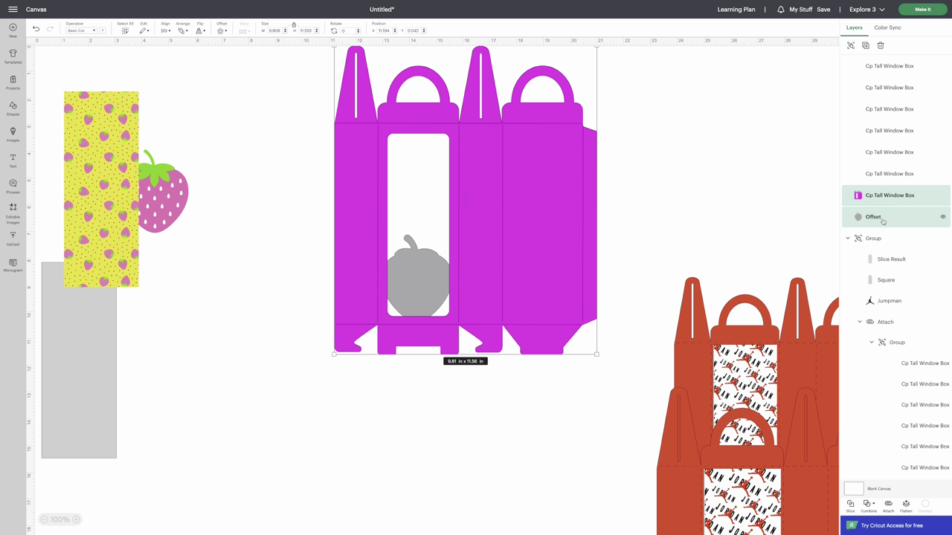
pyautogui.click(867, 508)
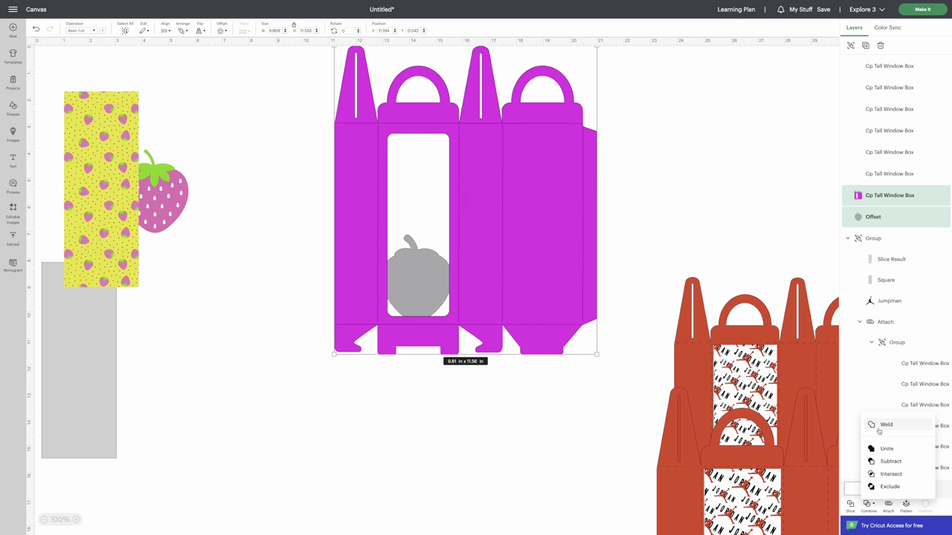
pyautogui.click(890, 449)
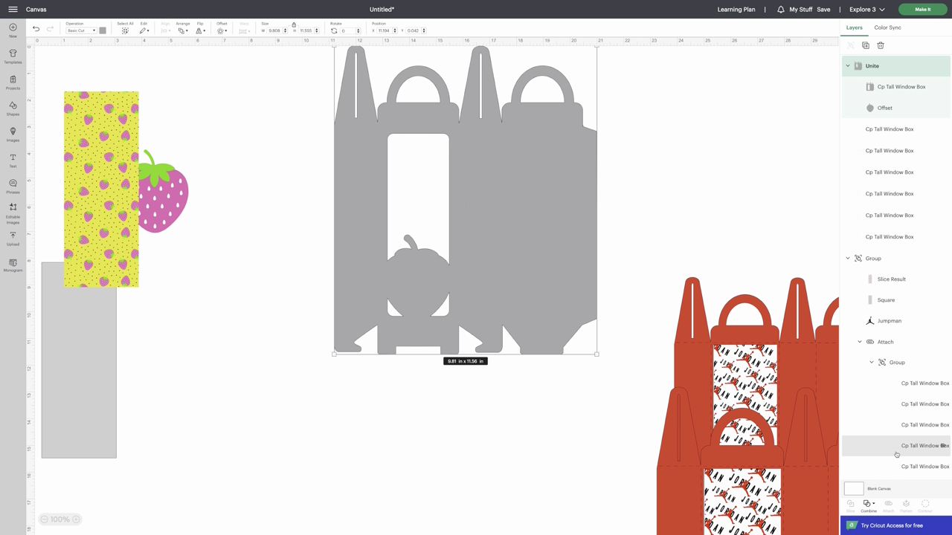
pyautogui.click(868, 506)
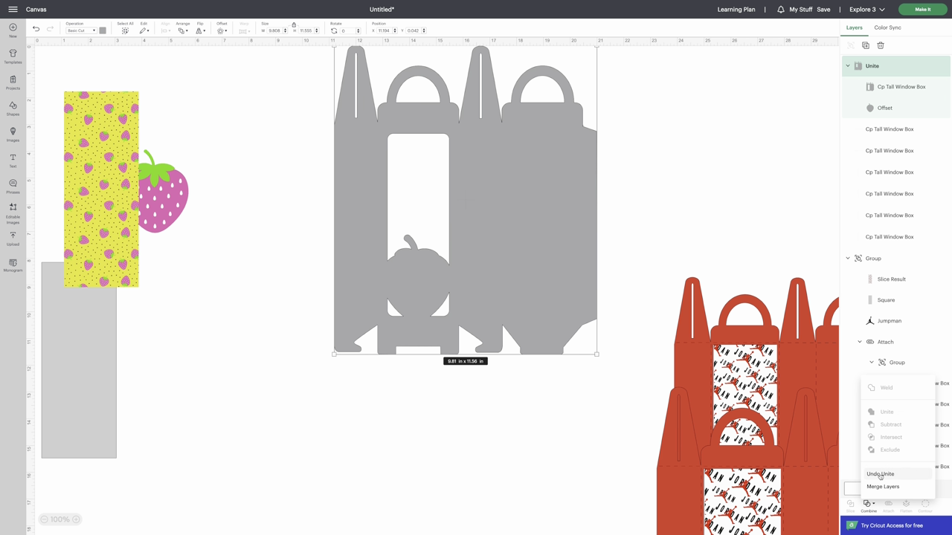
pyautogui.click(880, 475)
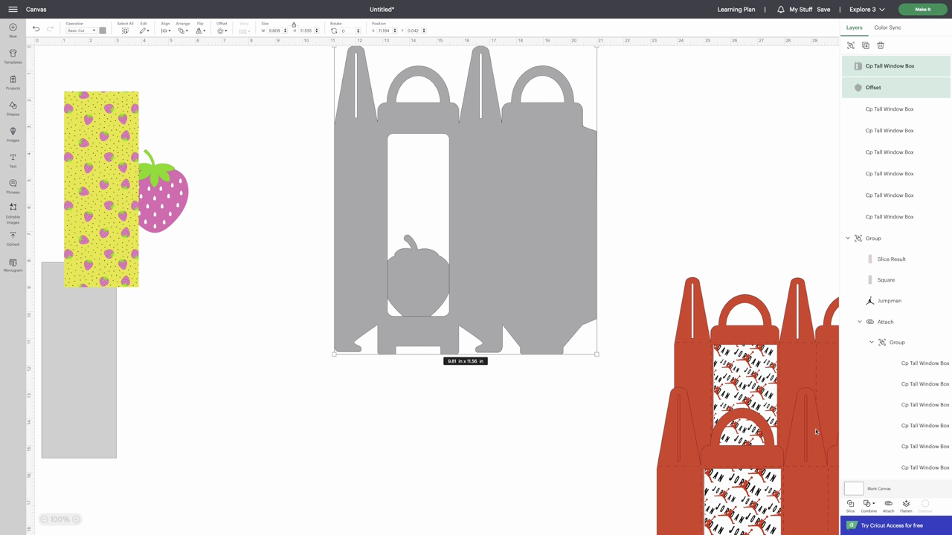
# Step: Weld the box base and the strawberry silhouette into one shape
pyautogui.click(872, 504)
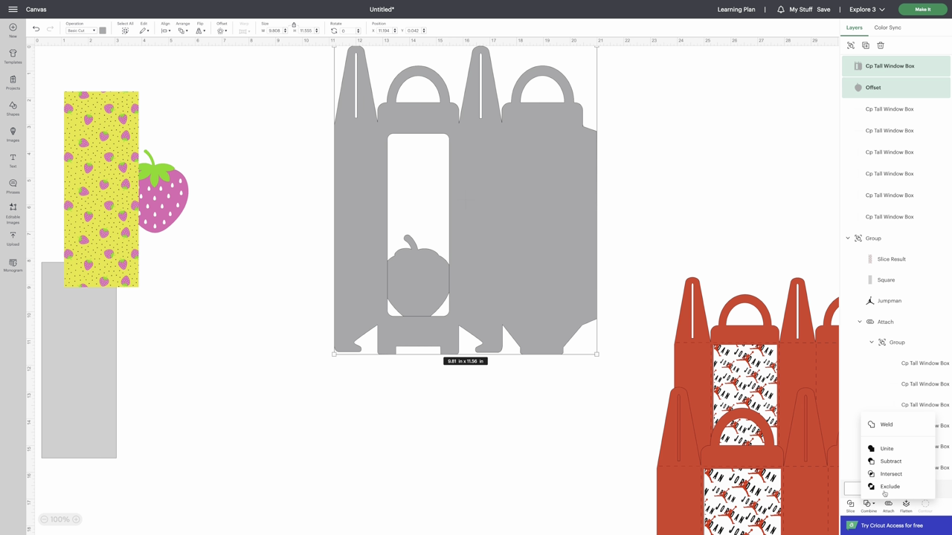
pyautogui.click(886, 426)
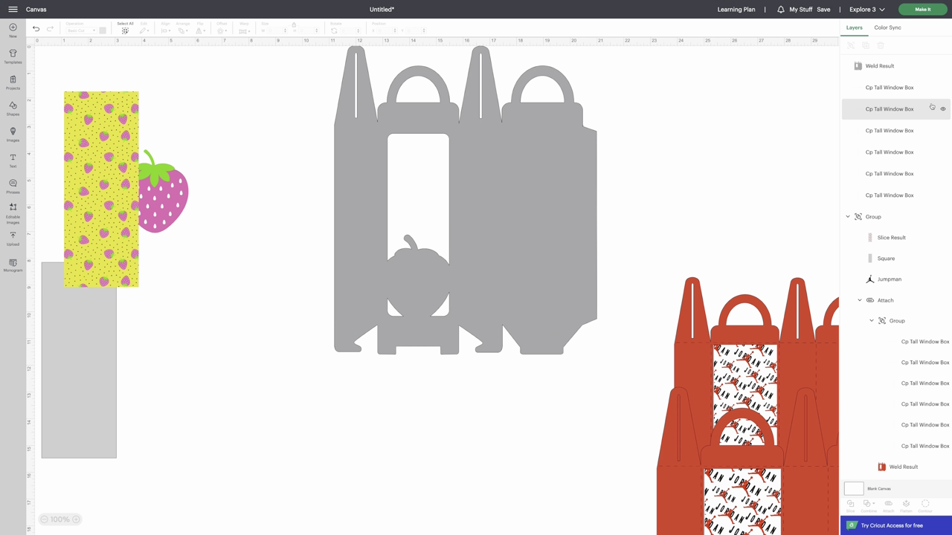
# Step: Change the six fold-line layers of the new box to Score and group them
pyautogui.click(896, 87)
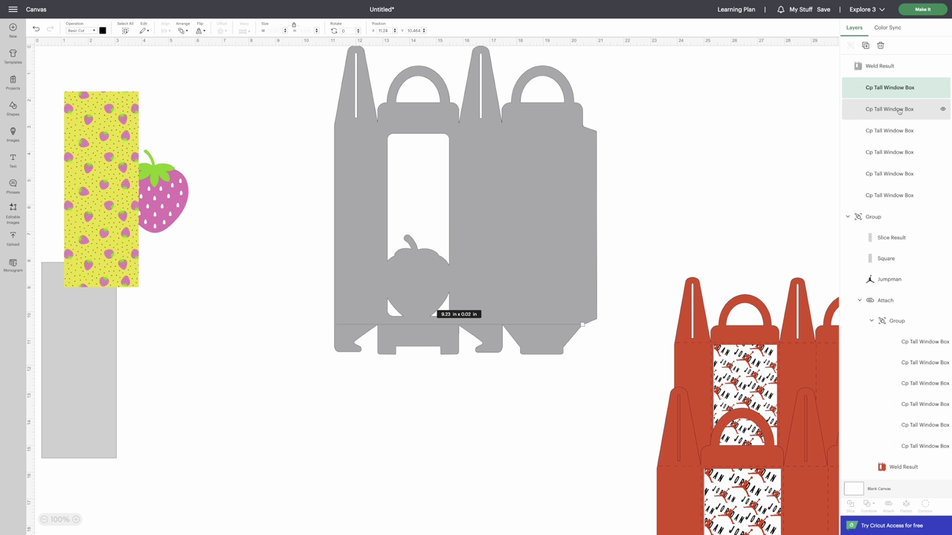
pyautogui.keyDown('shift'); pyautogui.click(893, 109); pyautogui.keyUp('shift')
pyautogui.keyDown('shift'); pyautogui.click(893, 130); pyautogui.keyUp('shift')
pyautogui.keyDown('shift'); pyautogui.click(892, 152); pyautogui.keyUp('shift')
pyautogui.keyDown('shift'); pyautogui.click(890, 195); pyautogui.keyUp('shift')
pyautogui.keyDown('shift'); pyautogui.click(885, 174); pyautogui.keyUp('shift')
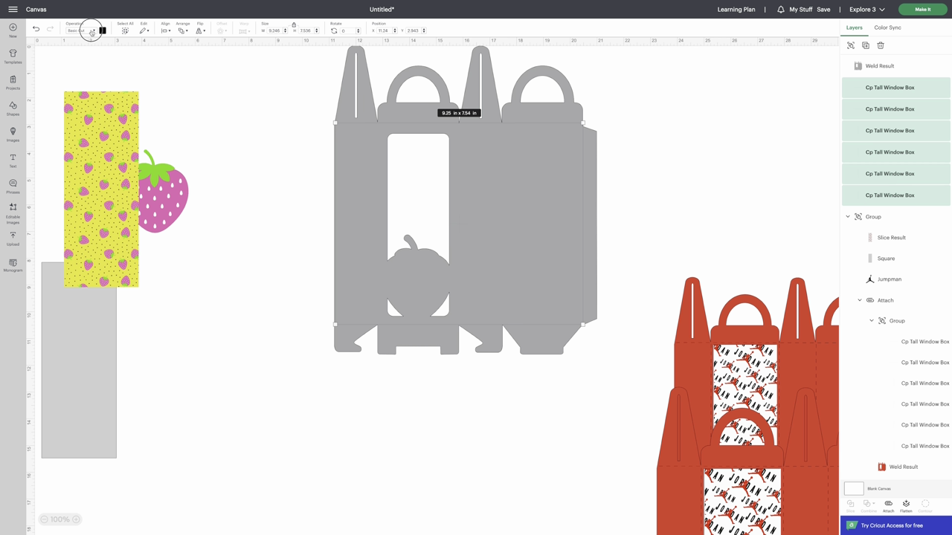
pyautogui.click(93, 31)
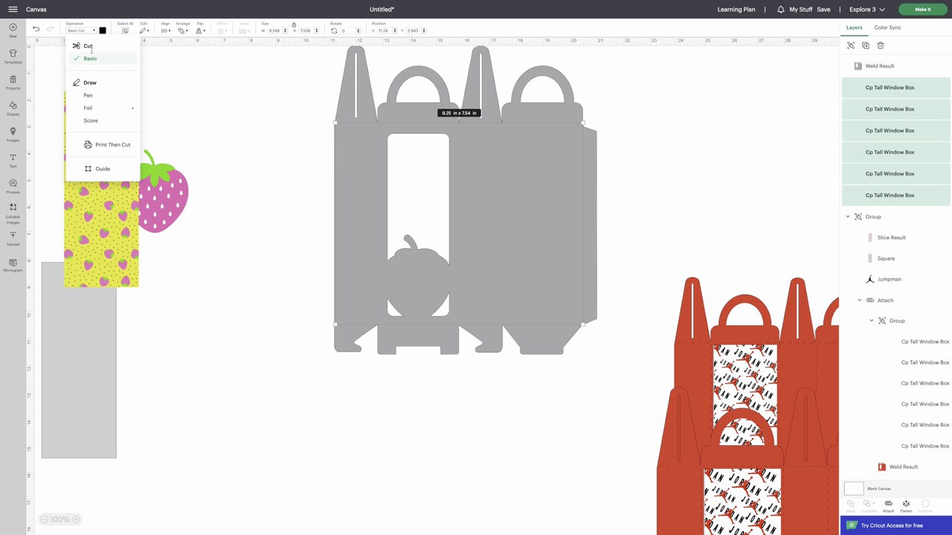
pyautogui.click(93, 121)
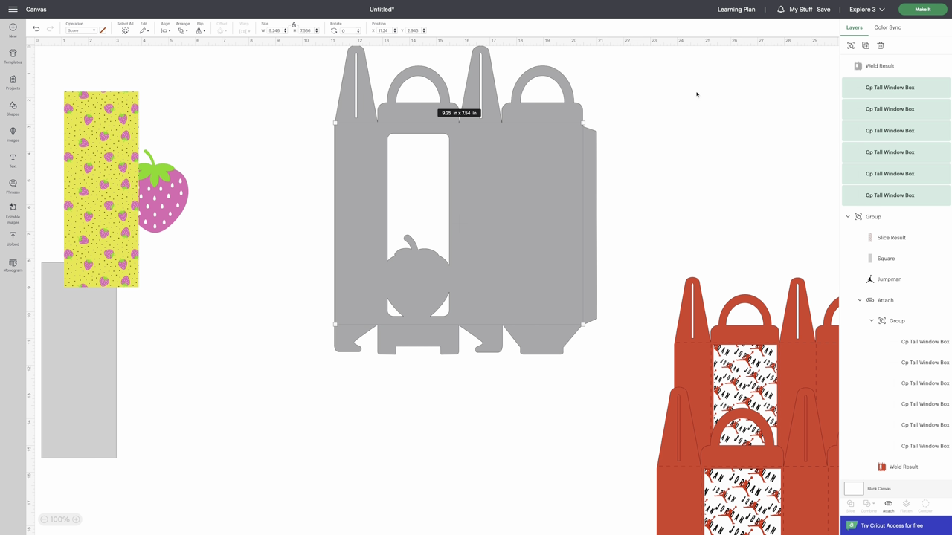
pyautogui.click(851, 45)
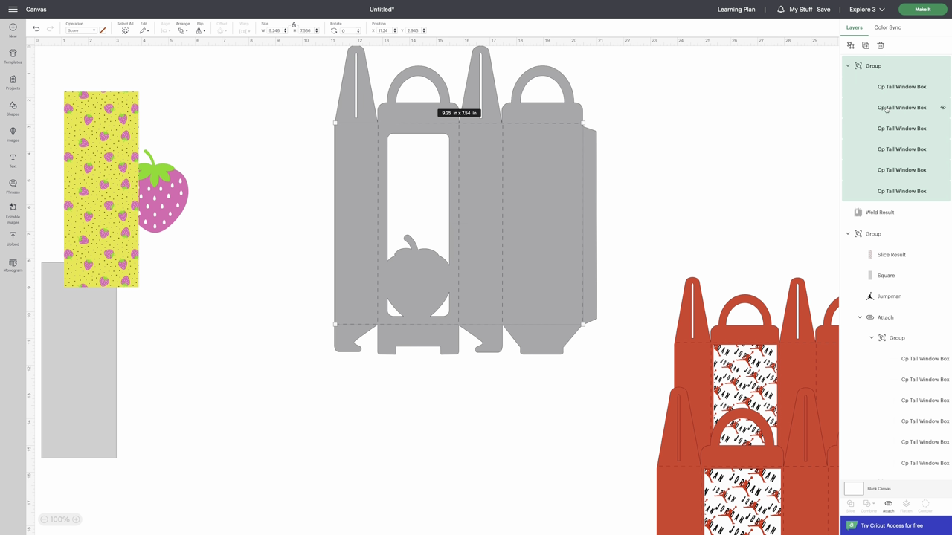
# Step: Attach the grouped score lines to the welded strawberry box and reposition the attached box on the canvas
pyautogui.keyDown('shift'); pyautogui.click(878, 213); pyautogui.keyUp('shift')
pyautogui.click(889, 506)
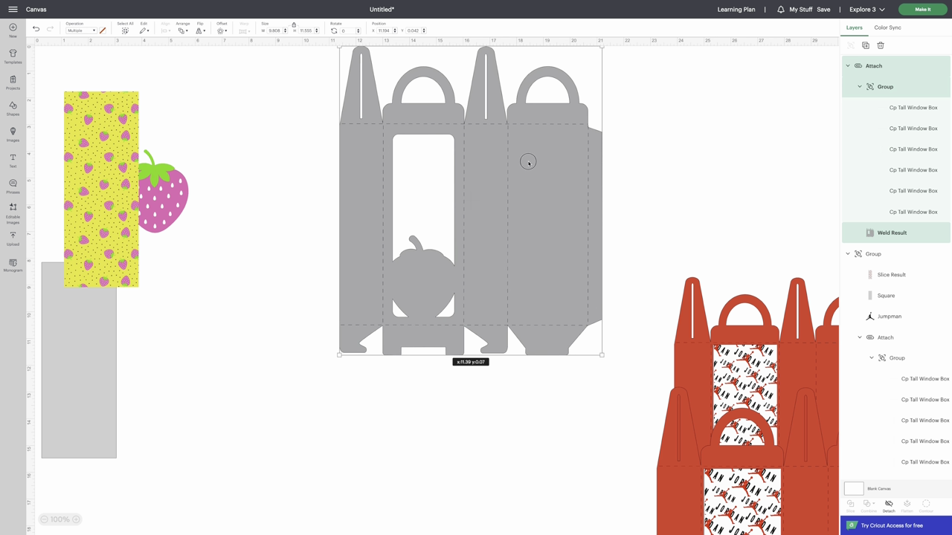
pyautogui.moveTo(529, 162); pyautogui.dragTo(519, 174)
# Step: Send the attached strawberry box to the back and place the yellow strawberry pattern panel over its window panel
pyautogui.moveTo(126, 154); pyautogui.dragTo(172, 149)
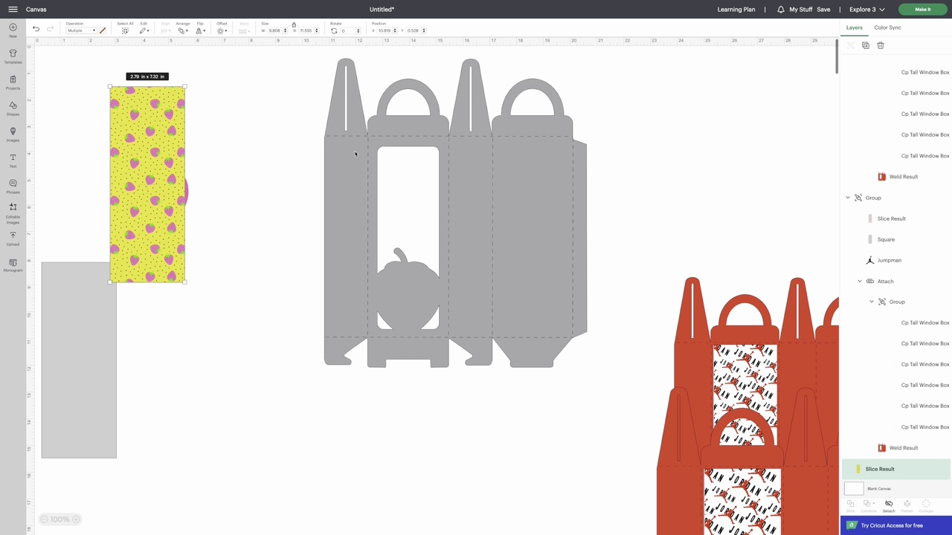
pyautogui.click(355, 154)
pyautogui.scroll(-1, 355, 154)
pyautogui.click(183, 30)
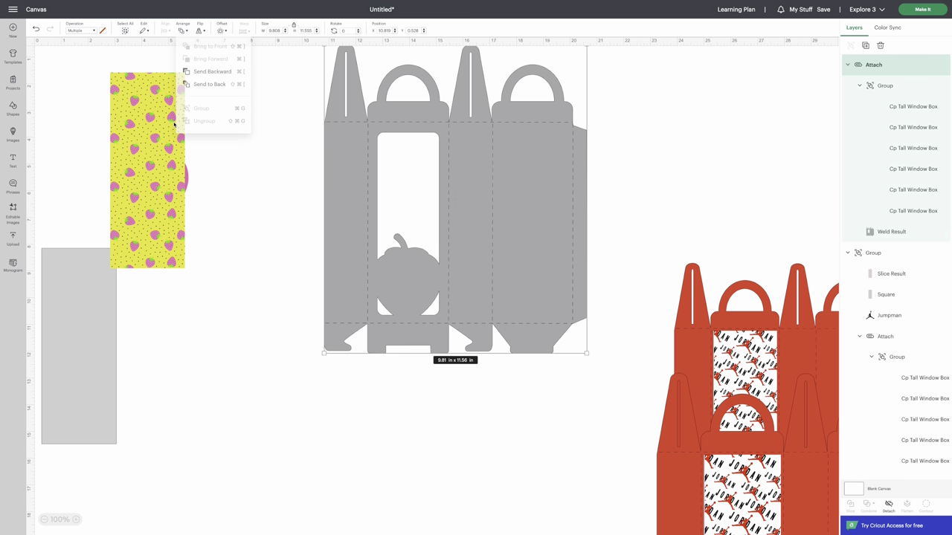
pyautogui.click(209, 84)
pyautogui.moveTo(156, 126); pyautogui.dragTo(410, 173)
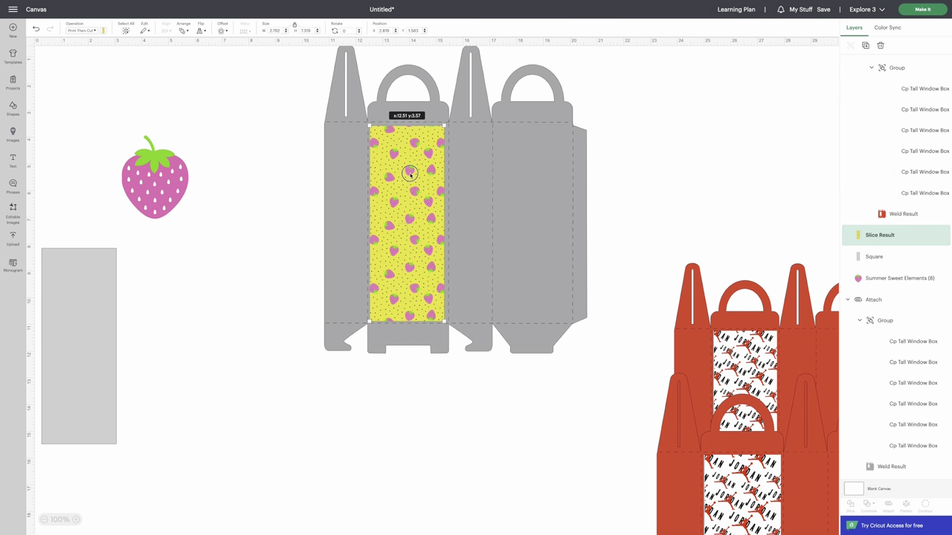
# Step: Move the grey window rectangle and the strawberry onto the strawberry box's front and align the yellow pattern panel over them
pyautogui.moveTo(112, 252); pyautogui.dragTo(514, 187)
pyautogui.moveTo(442, 198); pyautogui.dragTo(549, 198)
pyautogui.moveTo(183, 186); pyautogui.dragTo(407, 277)
pyautogui.moveTo(503, 238); pyautogui.dragTo(400, 231)
pyautogui.moveTo(505, 229); pyautogui.dragTo(406, 213)
pyautogui.click(551, 211)
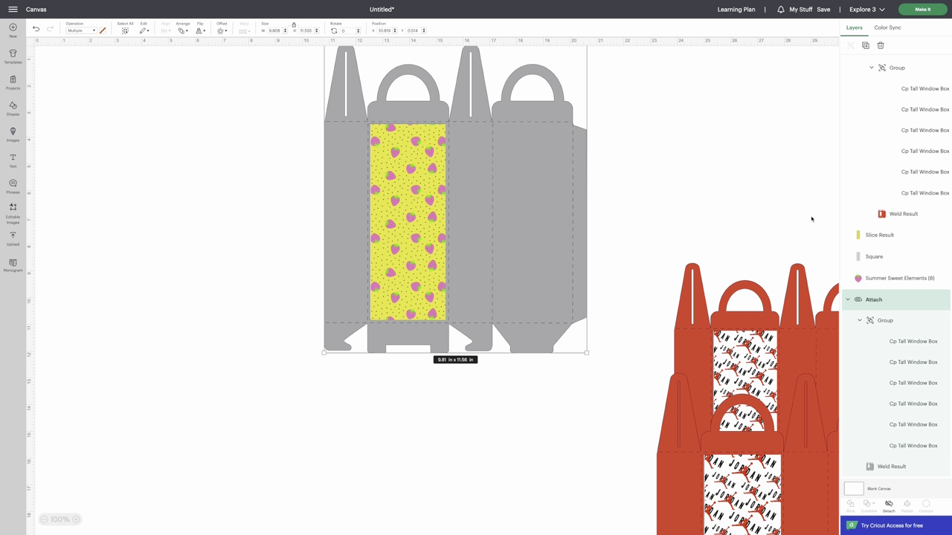
# Step: Recolor the strawberry box's welded base layer to light pink
pyautogui.scroll(3, 945, 180)
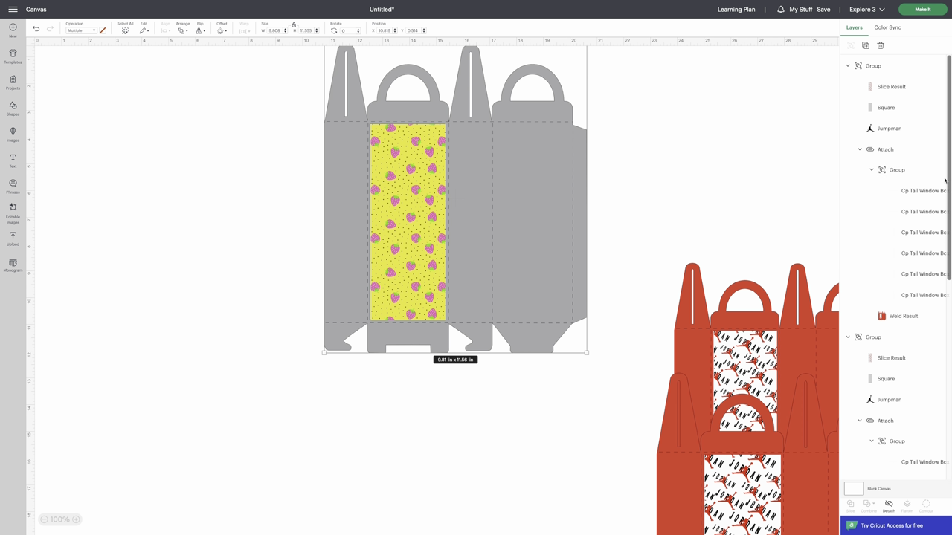
pyautogui.scroll(-3, 933, 186)
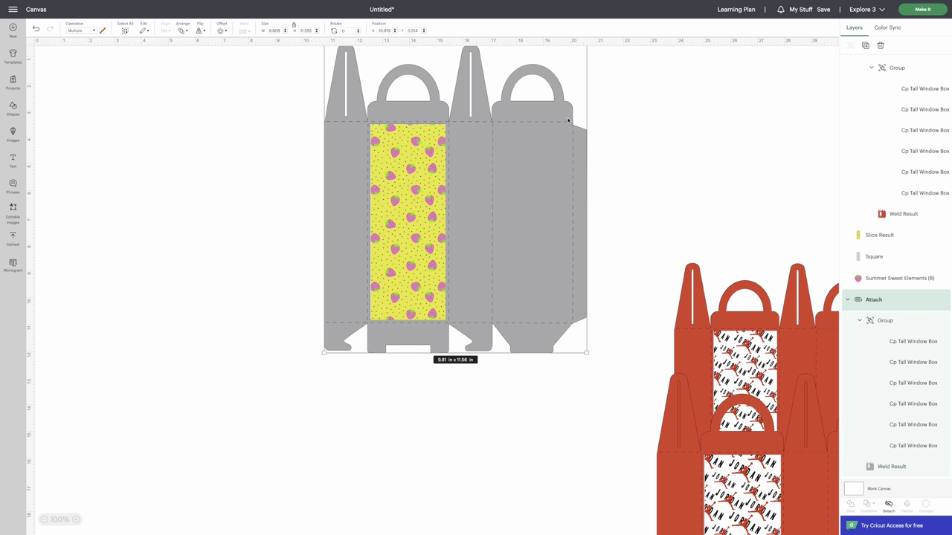
pyautogui.click(900, 468)
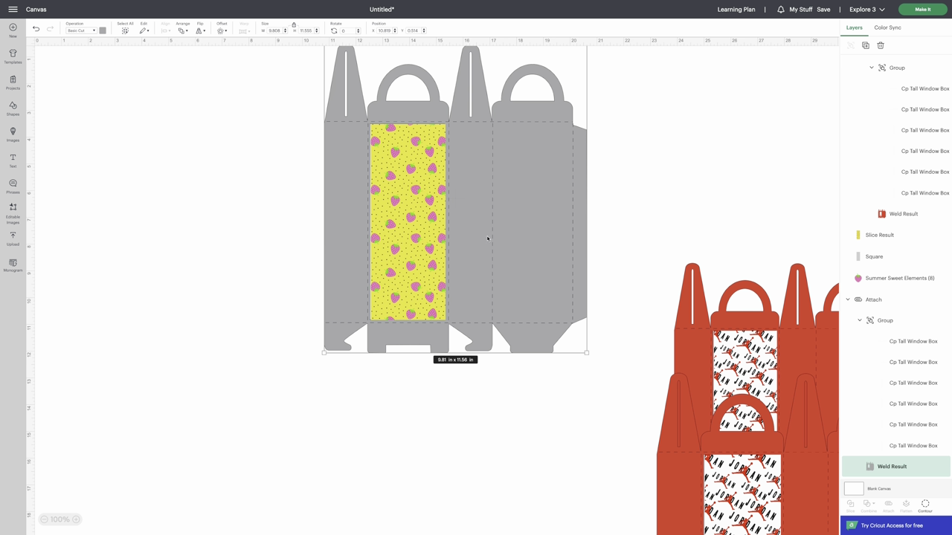
pyautogui.click(101, 30)
pyautogui.click(111, 74)
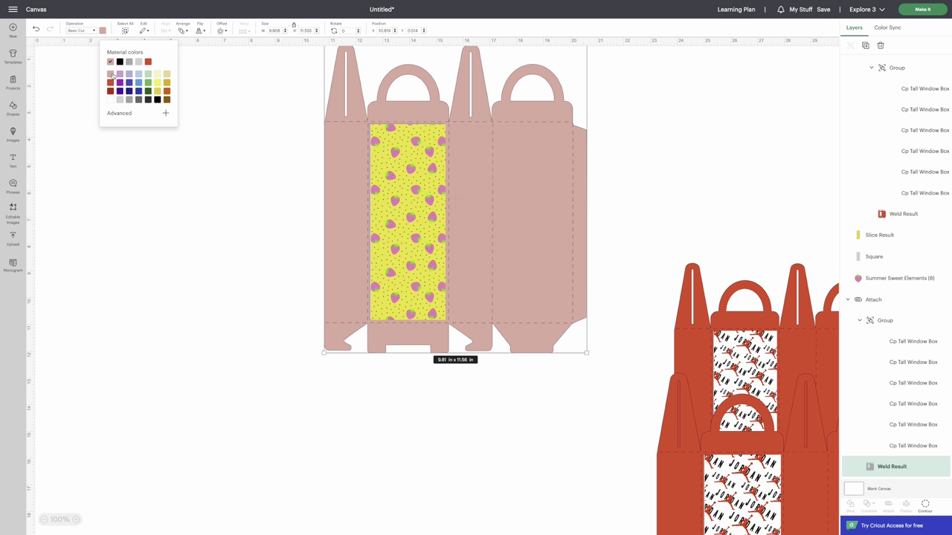
pyautogui.click(198, 81)
# Step: Group all parts of the pink strawberry box and shift the group to free canvas space
pyautogui.scroll(1, 200, 78)
pyautogui.moveTo(231, 66); pyautogui.dragTo(611, 437)
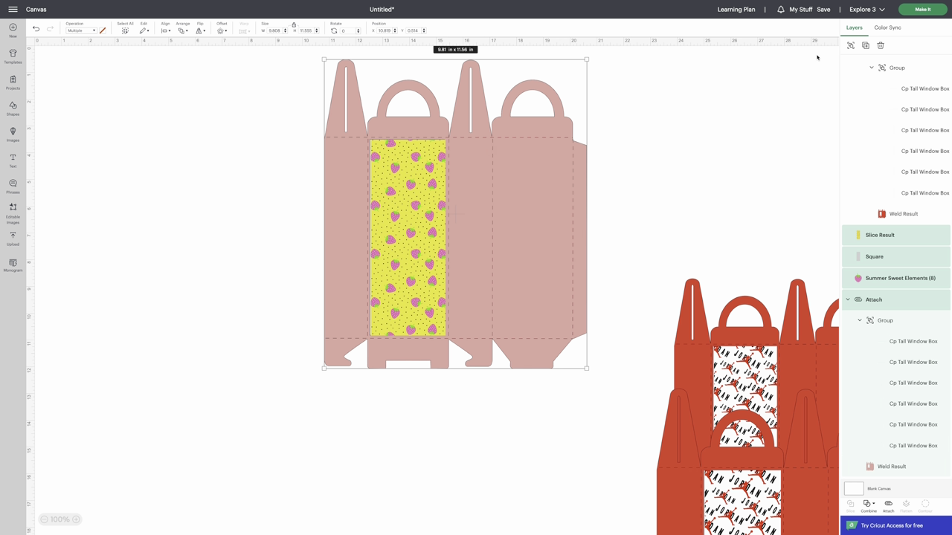
pyautogui.click(851, 45)
pyautogui.moveTo(454, 213); pyautogui.dragTo(323, 228)
# Step: Move the small red box beside the strawberry box and set the strawberry box group's width to 8.264 in
pyautogui.moveTo(795, 374); pyautogui.dragTo(687, 201)
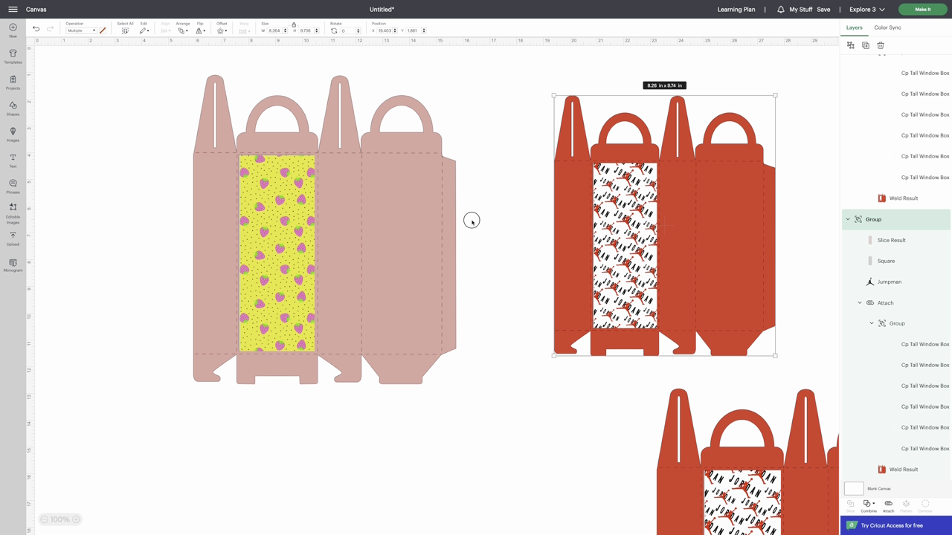
pyautogui.click(484, 218)
pyautogui.click(438, 216)
pyautogui.click(274, 30)
pyautogui.write('8.26')
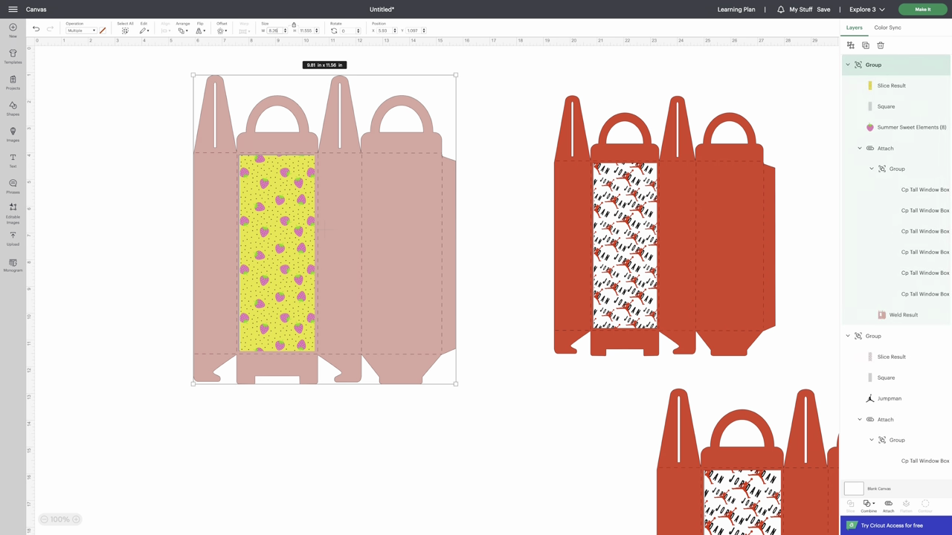
pyautogui.write('4')
pyautogui.press('Return')
# Step: Arrange the resized strawberry box and the small red Jordan box side by side on the canvas
pyautogui.moveTo(294, 122); pyautogui.dragTo(279, 154)
pyautogui.click(689, 193)
pyautogui.moveTo(689, 193); pyautogui.dragTo(640, 196)
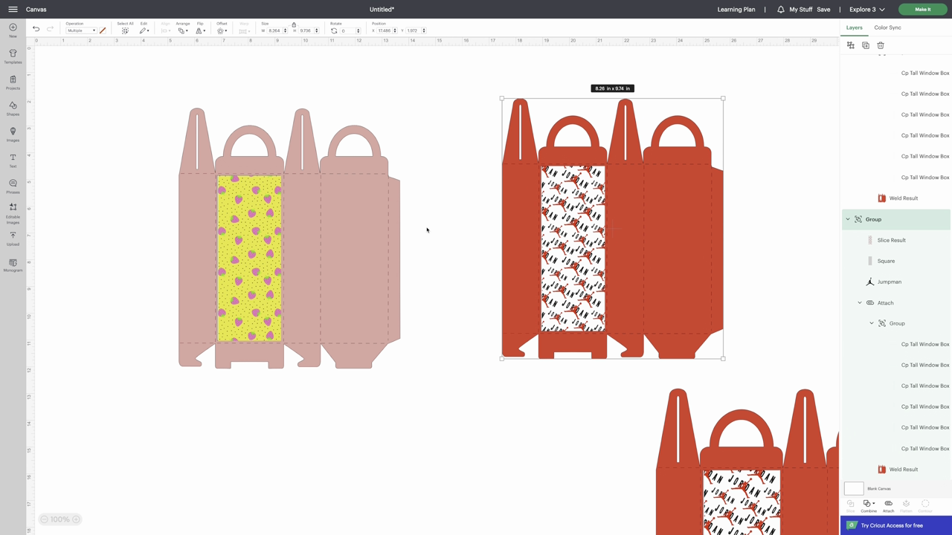
pyautogui.moveTo(365, 226); pyautogui.dragTo(378, 227)
pyautogui.moveTo(604, 217); pyautogui.dragTo(565, 221)
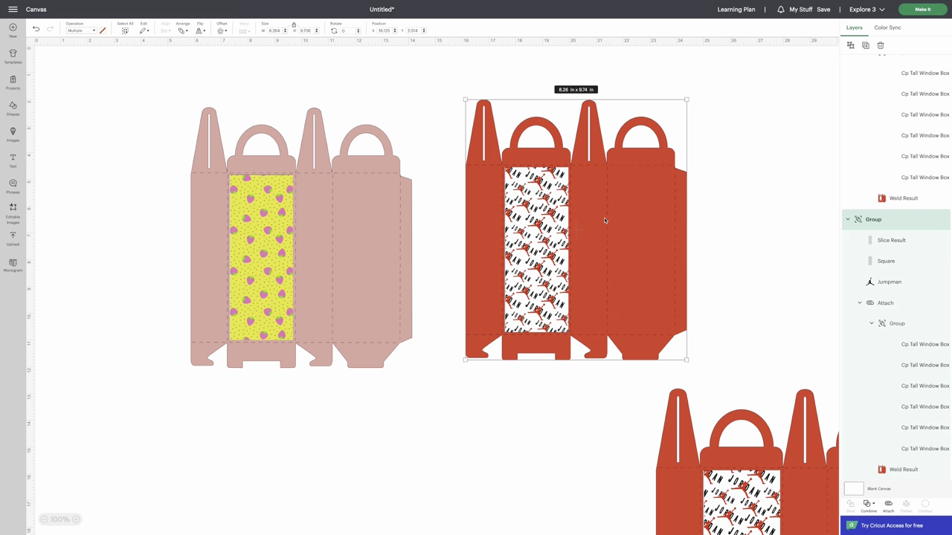
pyautogui.scroll(-2, 603, 216)
pyautogui.scroll(2, 604, 216)
pyautogui.scroll(-1, 684, 220)
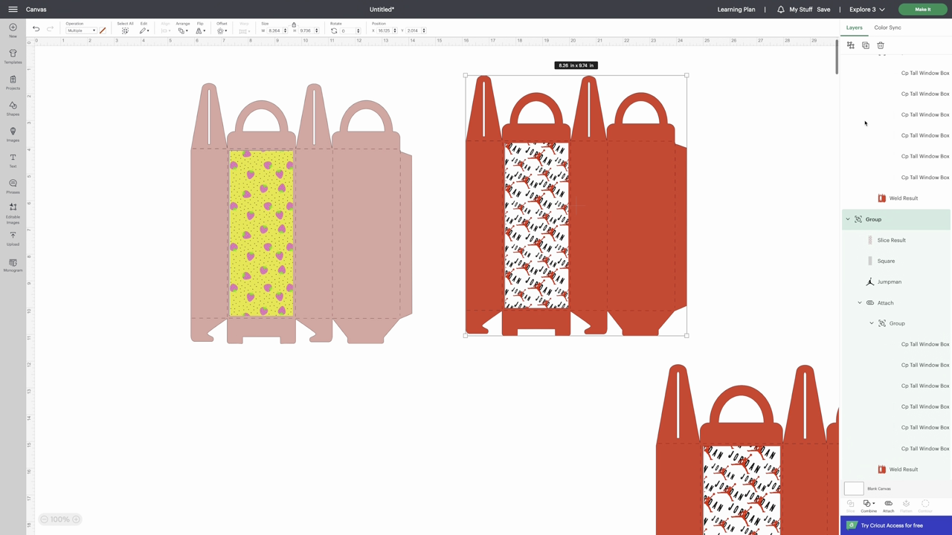
# Step: Save the project with the title Tall Boxes
pyautogui.click(823, 10)
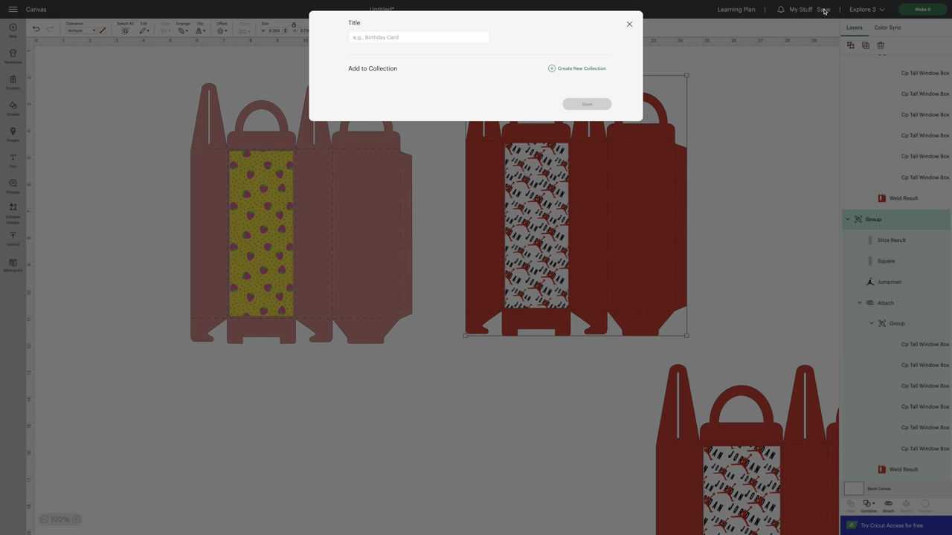
pyautogui.click(430, 41)
pyautogui.write('Tall Boxes')
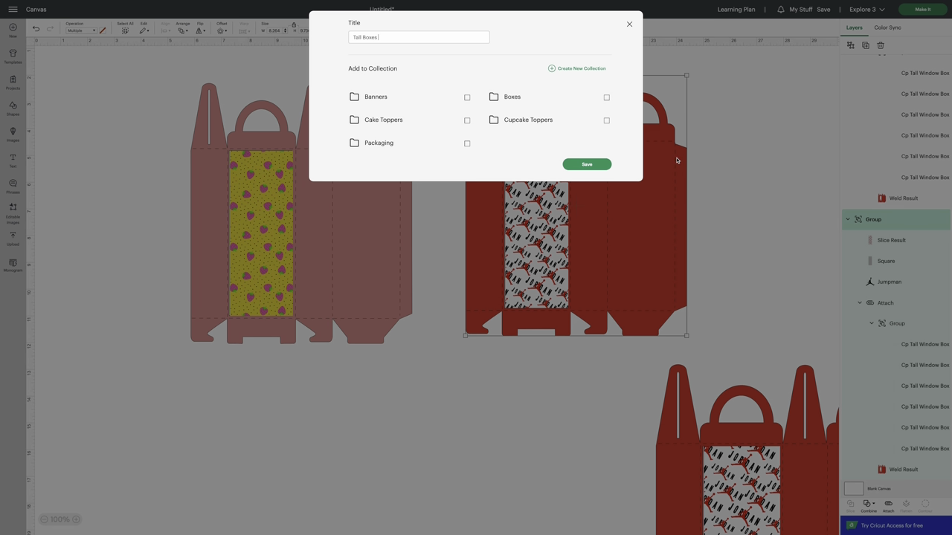
pyautogui.click(587, 167)
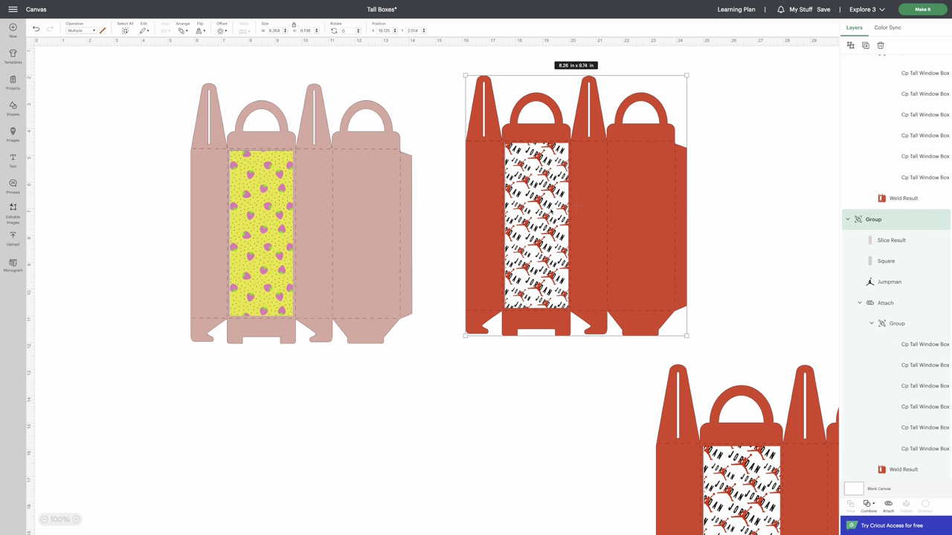
# Step: Bring the small and large red Jordan boxes closer to the strawberry box on the canvas
pyautogui.moveTo(652, 238); pyautogui.dragTo(623, 236)
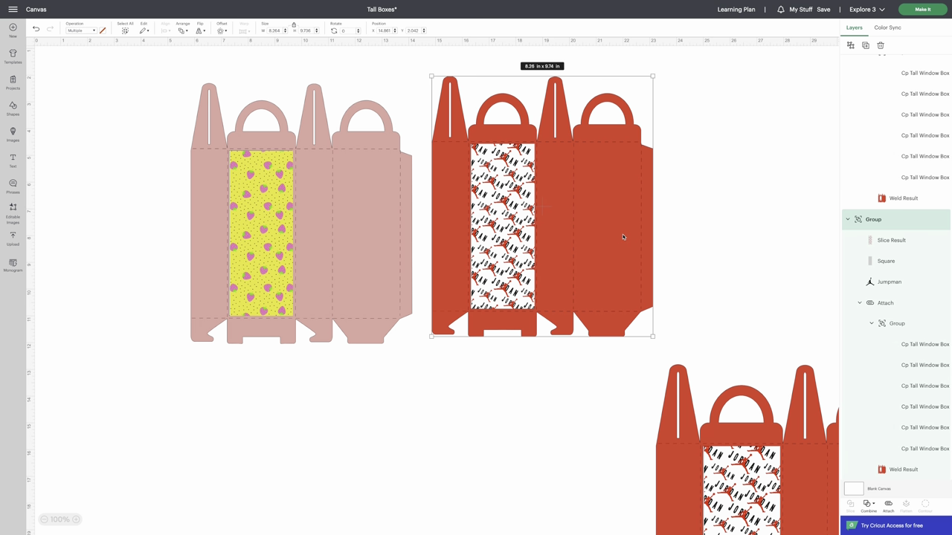
pyautogui.scroll(-1, 629, 232)
pyautogui.moveTo(766, 421); pyautogui.dragTo(649, 259)
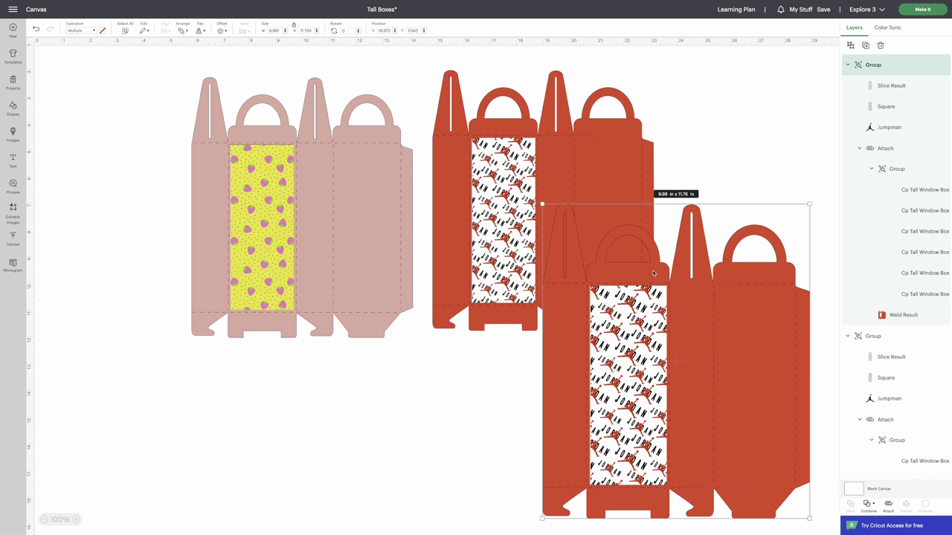
pyautogui.click(440, 196)
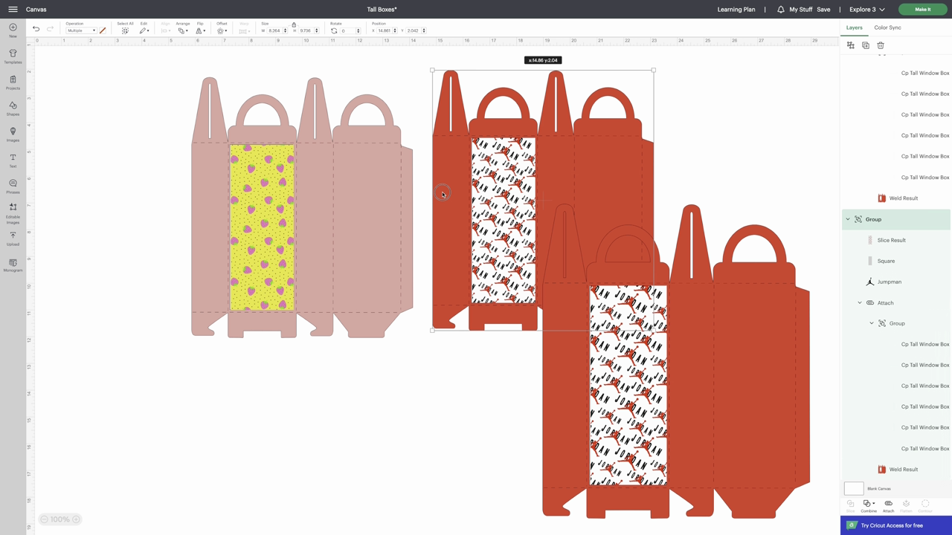
pyautogui.moveTo(443, 194)
pyautogui.mouseDown()
pyautogui.moveTo(399, 191)
pyautogui.moveTo(435, 187)
pyautogui.mouseUp()
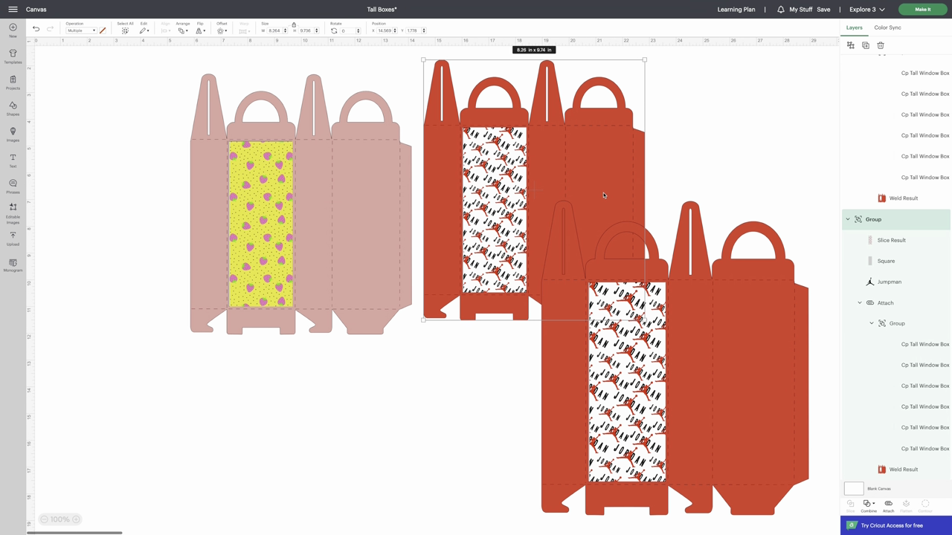
pyautogui.moveTo(546, 113); pyautogui.dragTo(561, 110)
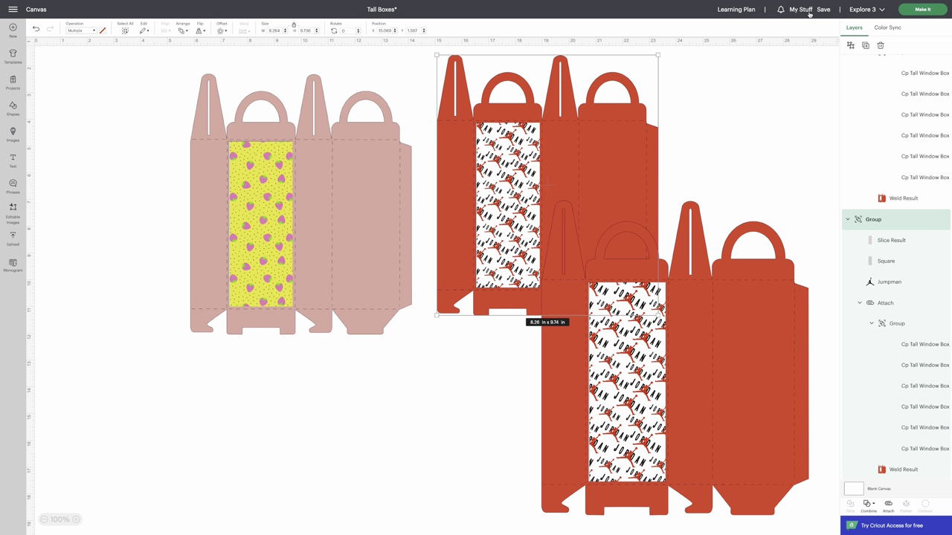
# Step: Try to send the Tall Boxes project to Make It, and select the large red box
pyautogui.click(900, 10)
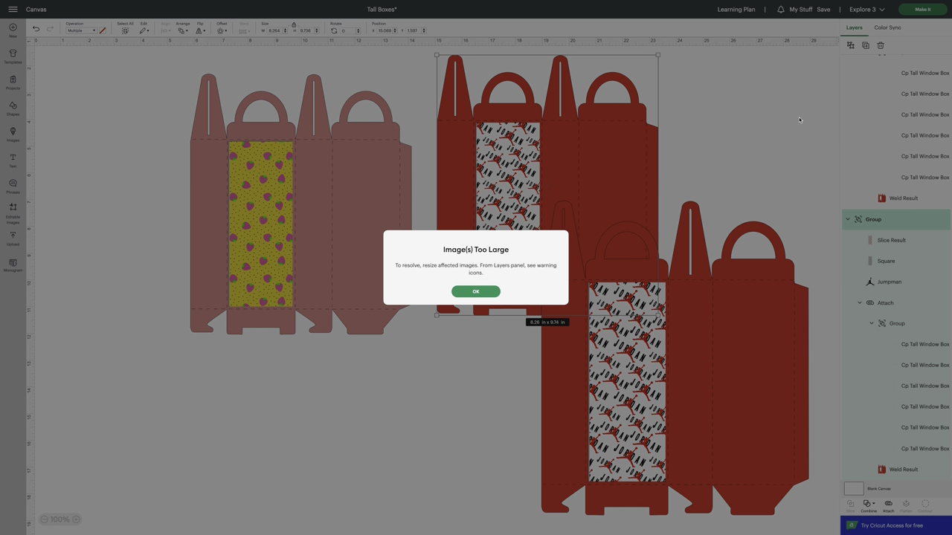
pyautogui.click(476, 291)
pyautogui.click(782, 223)
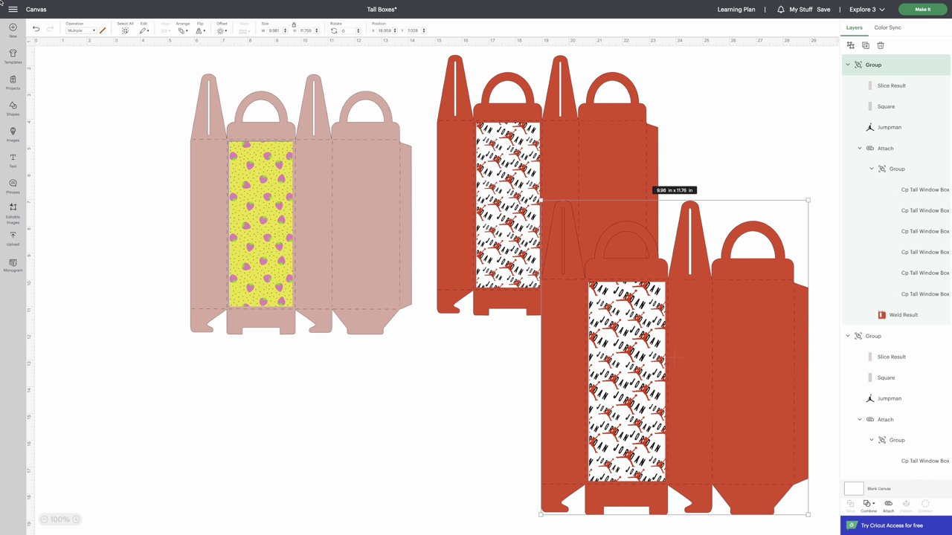
# Step: Examine the layer list outside full screen and the TALL window box template in Adobe Illustrator, returning to the full-screen canvas
pyautogui.moveTo(23, 2)
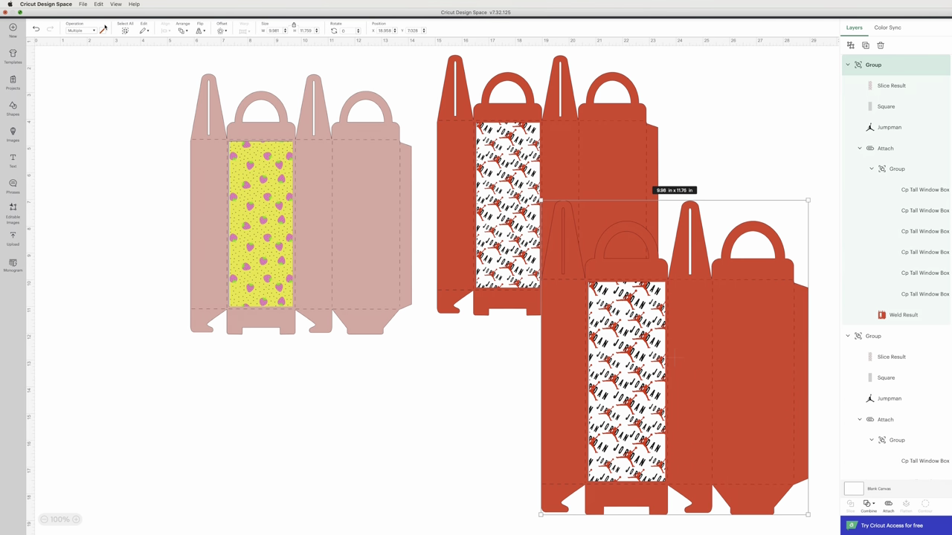
pyautogui.press('ctrl+super+f')
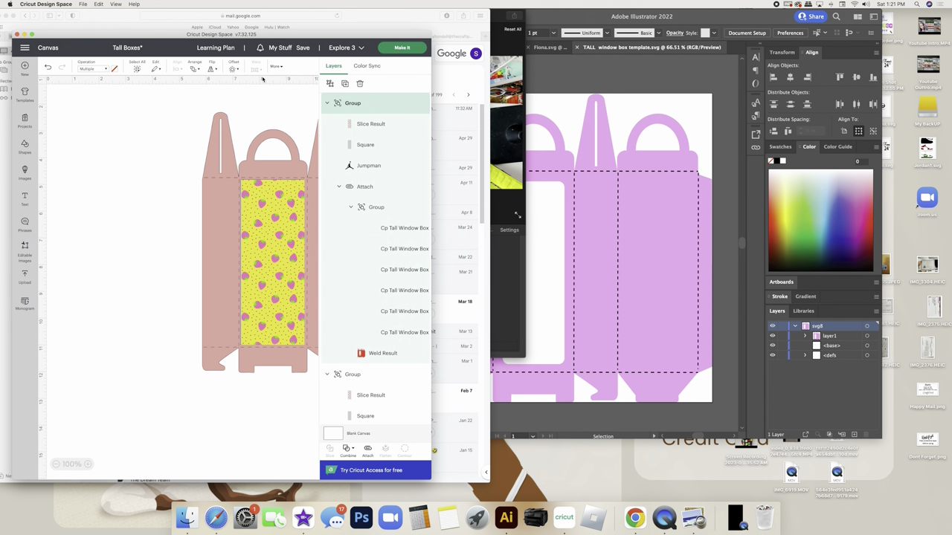
pyautogui.scroll(-5, 467, 145)
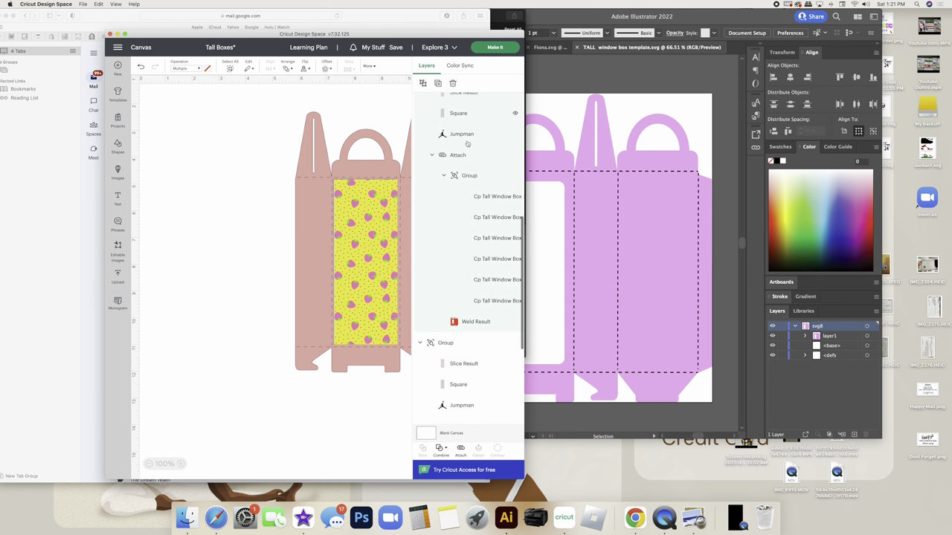
pyautogui.scroll(-3, 467, 145)
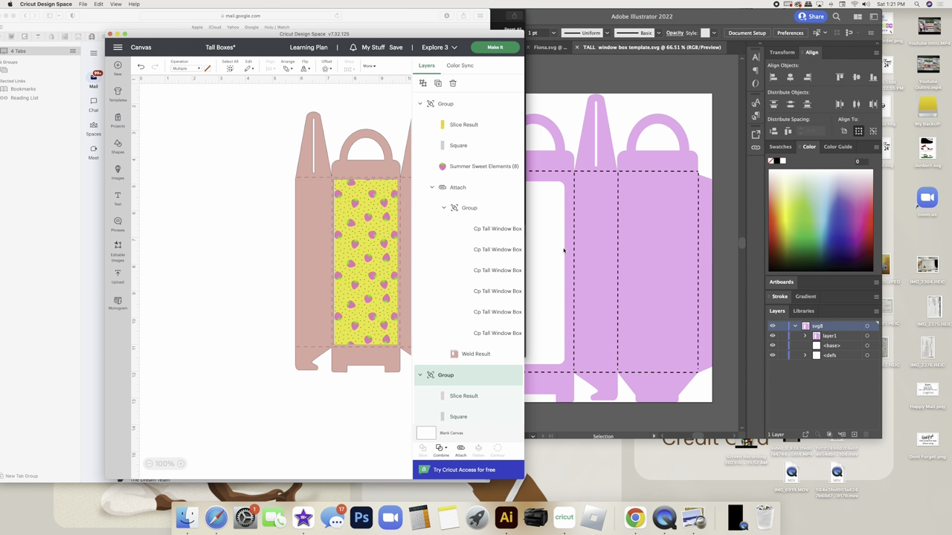
pyautogui.click(633, 228)
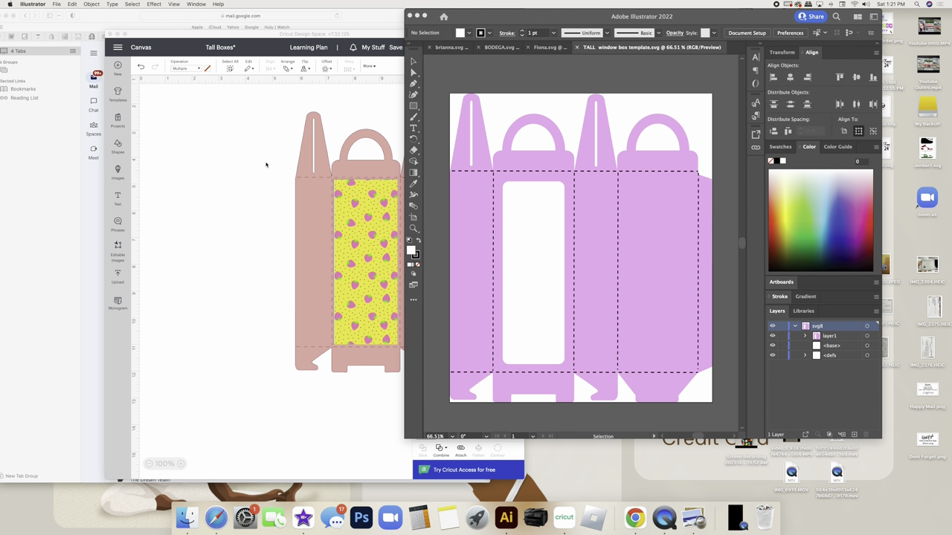
pyautogui.click(410, 167)
pyautogui.moveTo(523, 179); pyautogui.dragTo(640, 178)
pyautogui.moveTo(641, 104); pyautogui.dragTo(848, 115)
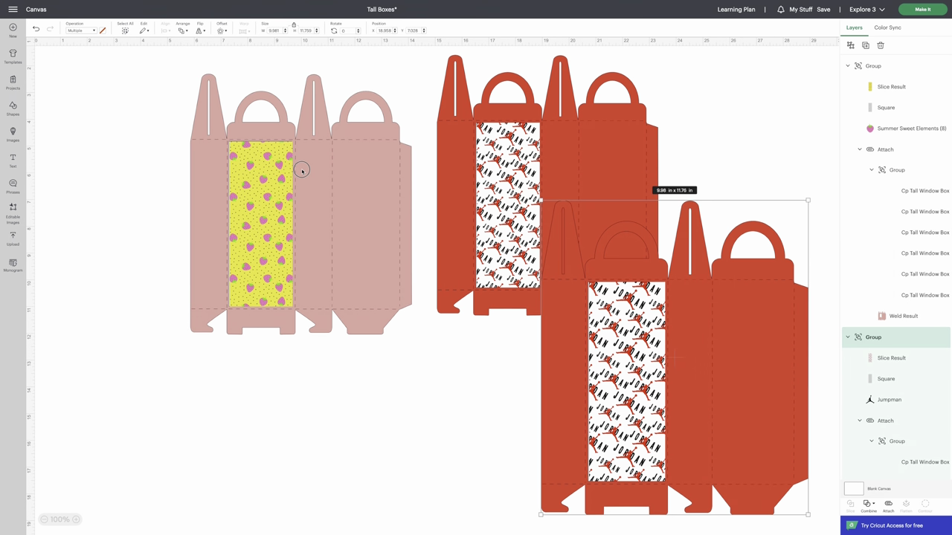
# Step: Spread the strawberry box, the small red box and the large red box across the canvas without overlaps
pyautogui.moveTo(301, 170); pyautogui.dragTo(158, 161)
pyautogui.moveTo(549, 183); pyautogui.dragTo(428, 180)
pyautogui.moveTo(676, 357); pyautogui.dragTo(689, 318)
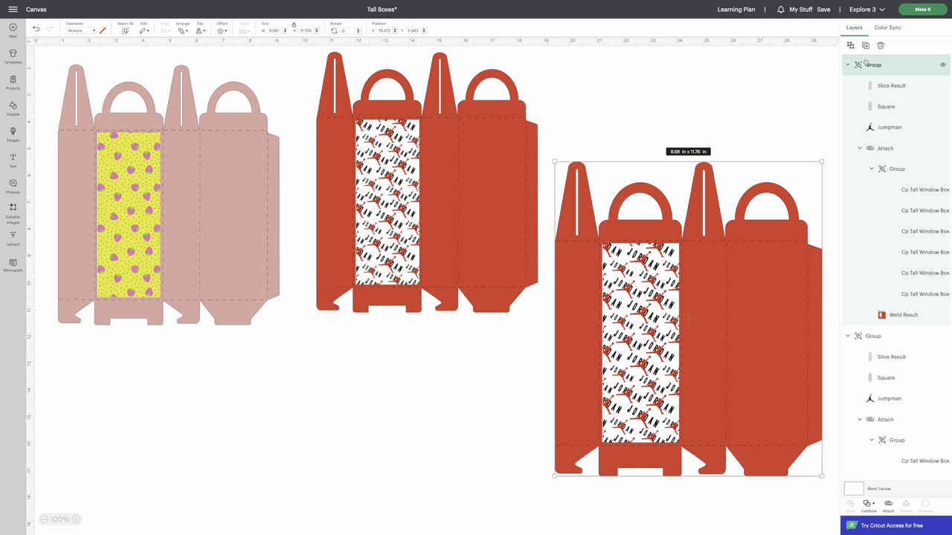
pyautogui.press('Up')
pyautogui.press('Up')
pyautogui.press('Up')
pyautogui.press('Up')
pyautogui.press('Up')
pyautogui.press('Up')
pyautogui.press('Up')
pyautogui.press('Up')
pyautogui.press('Up')
pyautogui.press('Up')
pyautogui.press('Left')
pyautogui.press('Left')
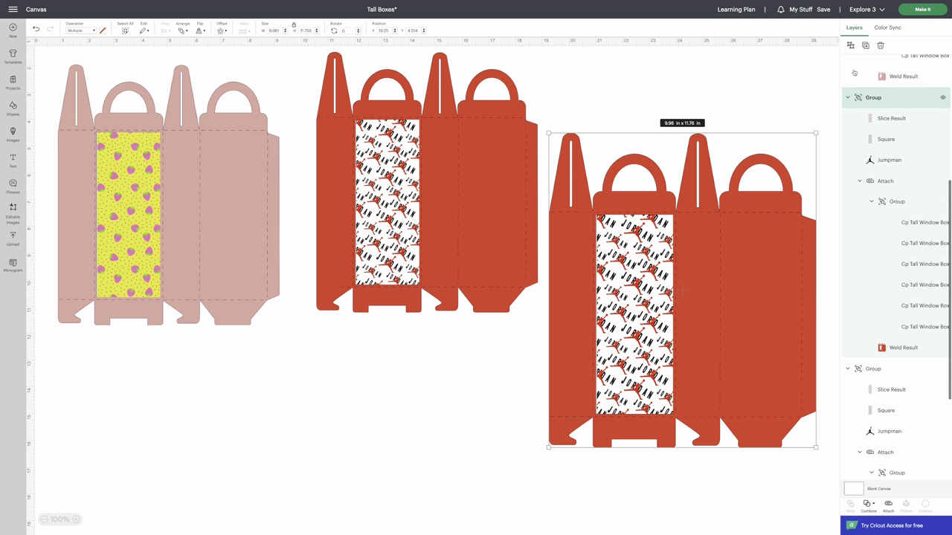
# Step: Ungroup the large red box, the small red box and the pink strawberry box
pyautogui.rightClick(676, 239)
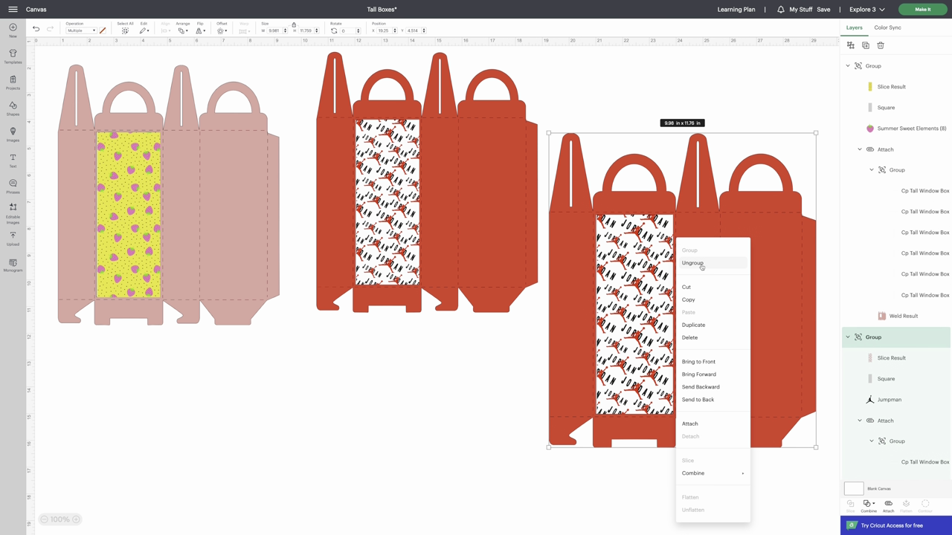
pyautogui.click(698, 263)
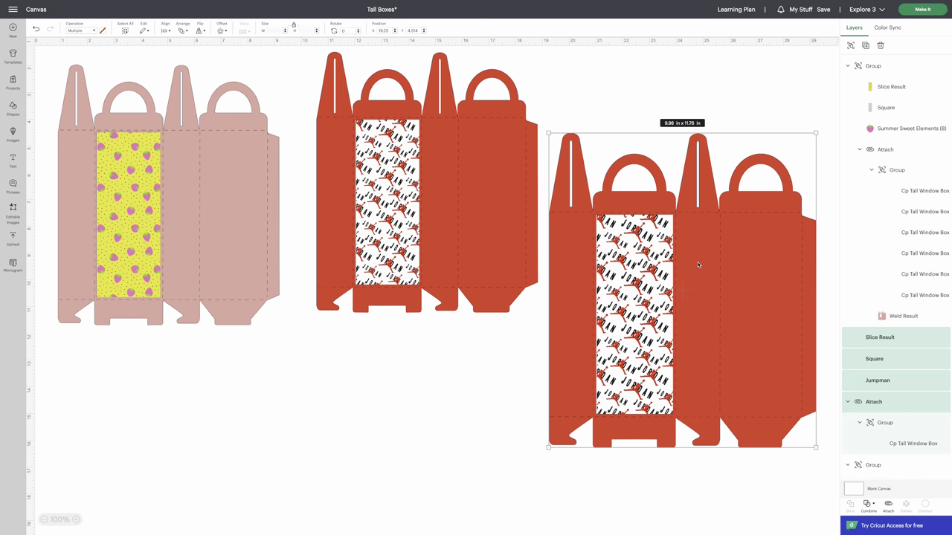
pyautogui.click(483, 191)
pyautogui.rightClick(465, 187)
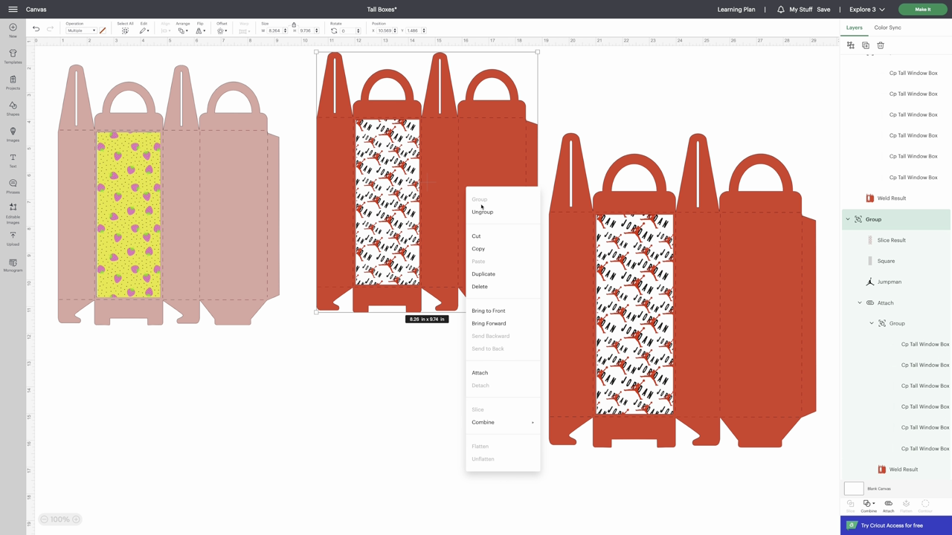
pyautogui.click(482, 212)
pyautogui.click(200, 175)
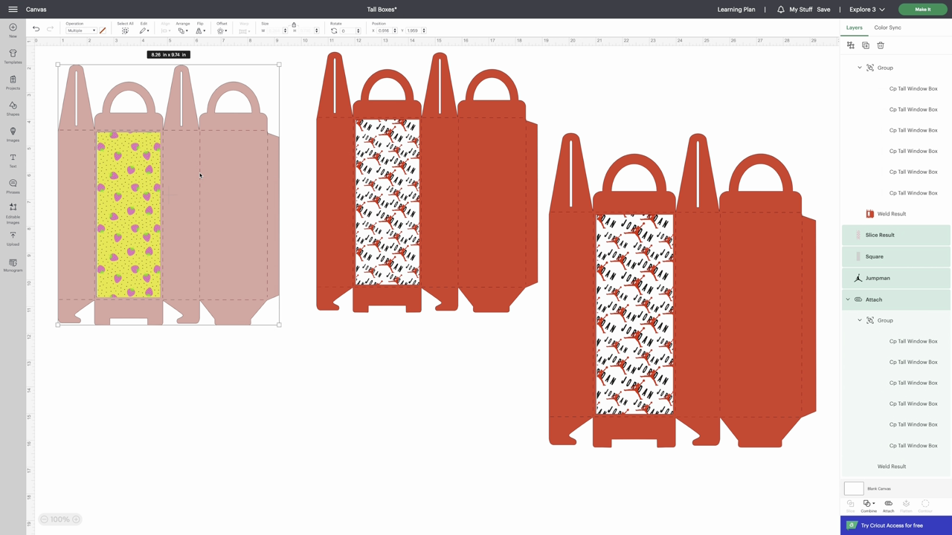
pyautogui.rightClick(199, 175)
pyautogui.click(218, 198)
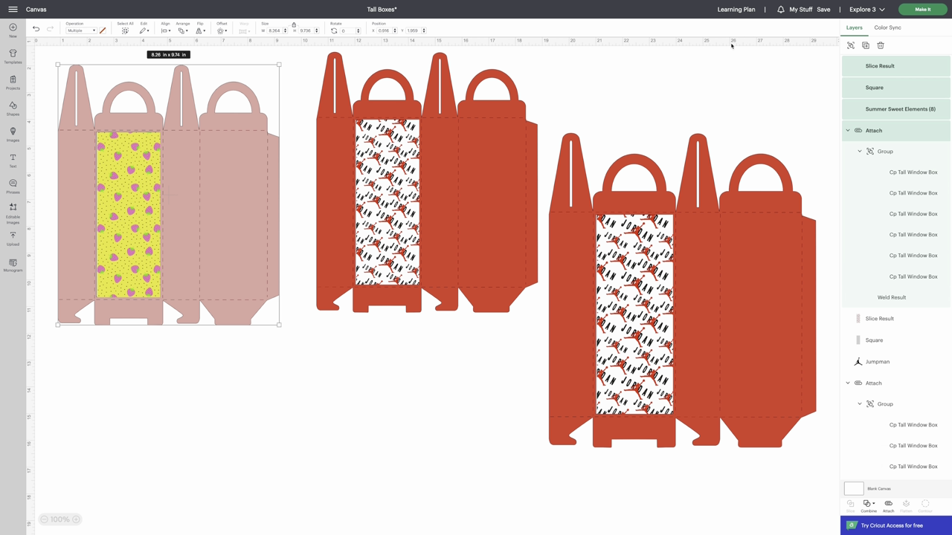
# Step: Save the Tall Boxes project and send it to Make It
pyautogui.click(824, 9)
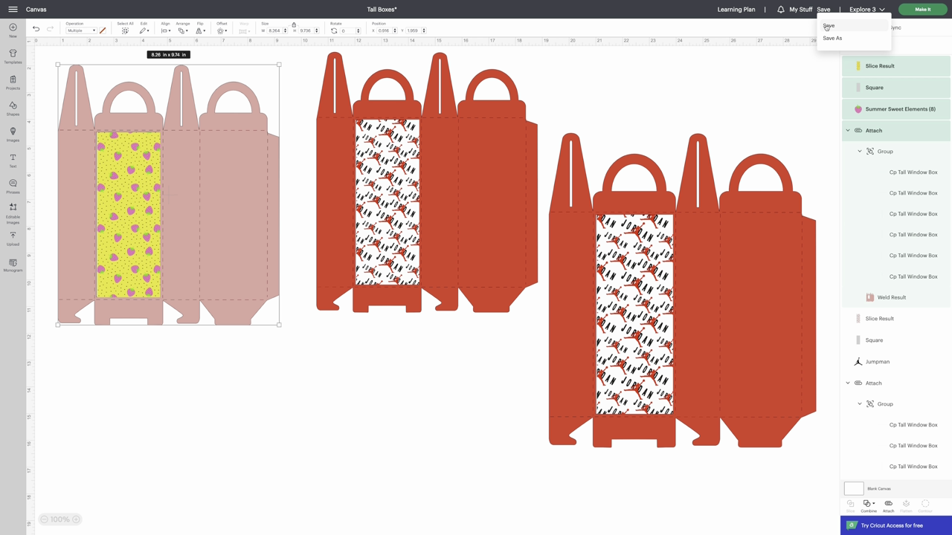
pyautogui.click(828, 26)
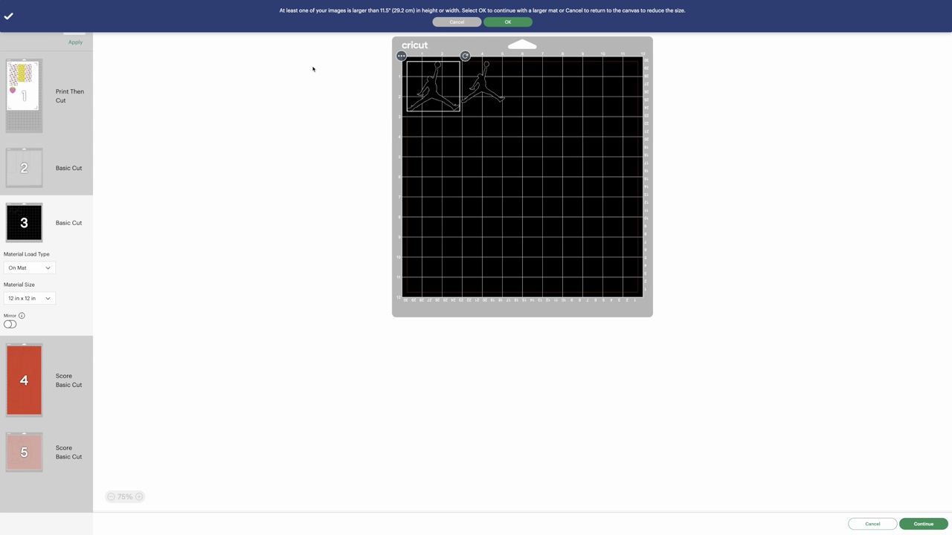
# Step: Set the Print Then Cut mat's material size to 8.5 in x 11 in (Letter) and accept continuing with a larger mat
pyautogui.click(23, 88)
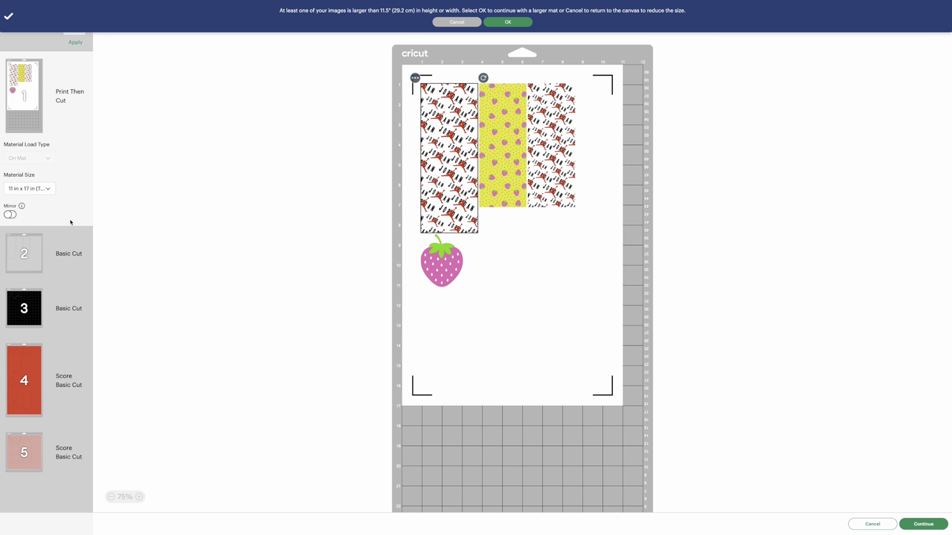
pyautogui.click(36, 189)
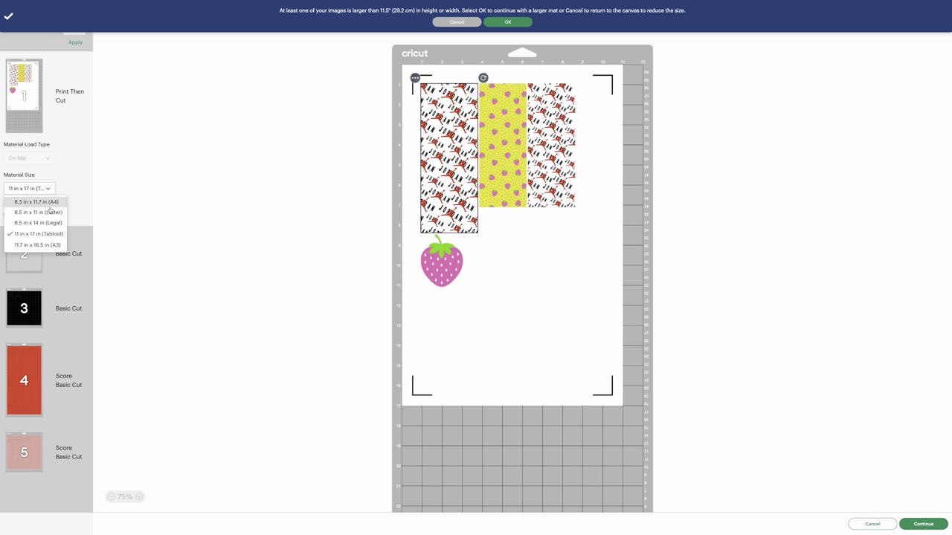
pyautogui.click(20, 214)
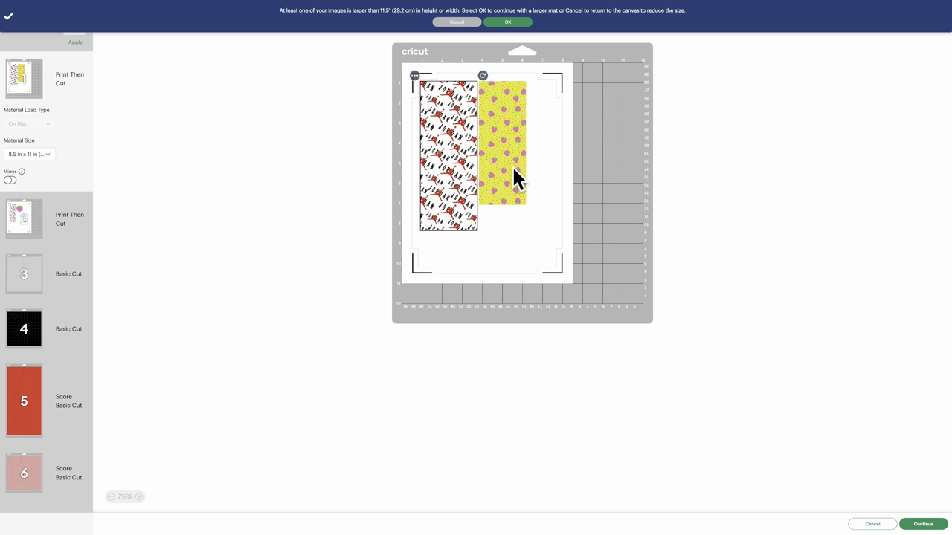
pyautogui.click(508, 21)
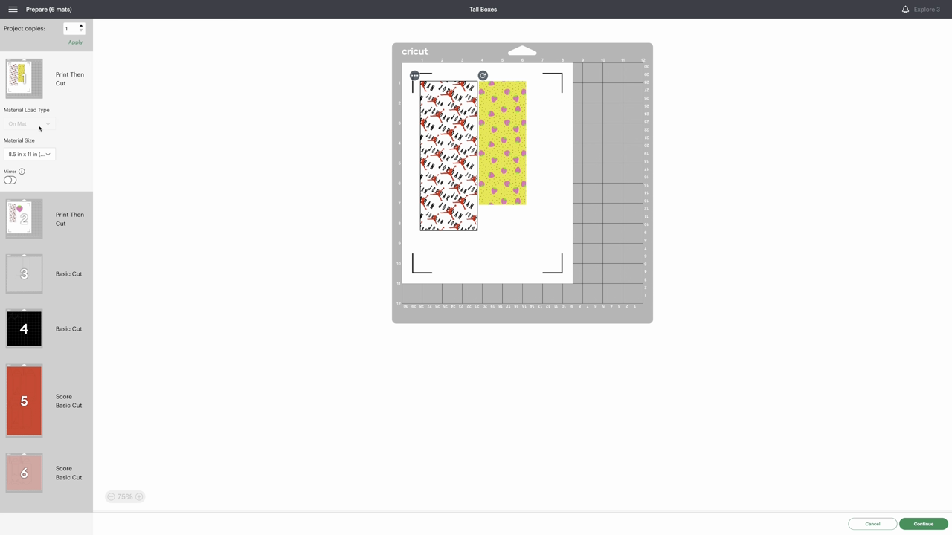
# Step: Set the material size of the red Score and Basic Cut mat to 12 in x 12 in
pyautogui.click(19, 391)
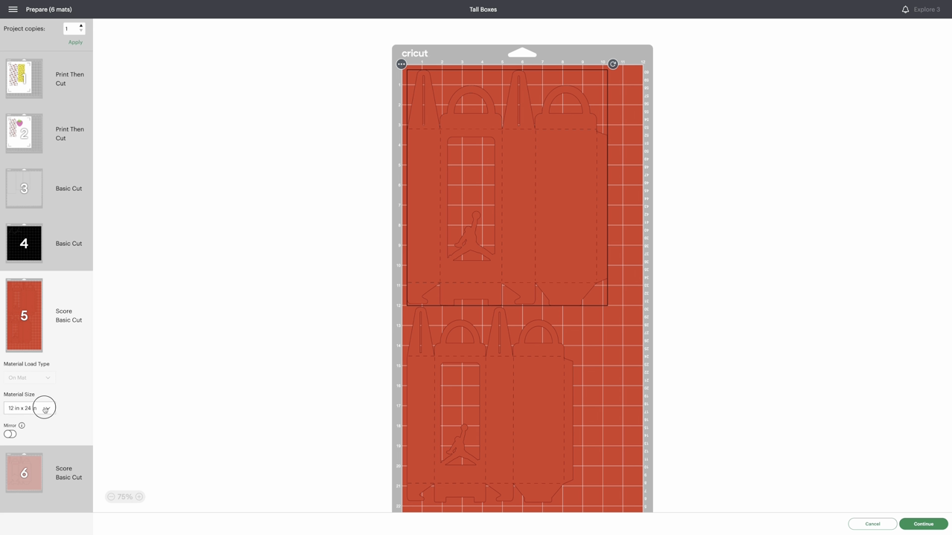
pyautogui.click(45, 408)
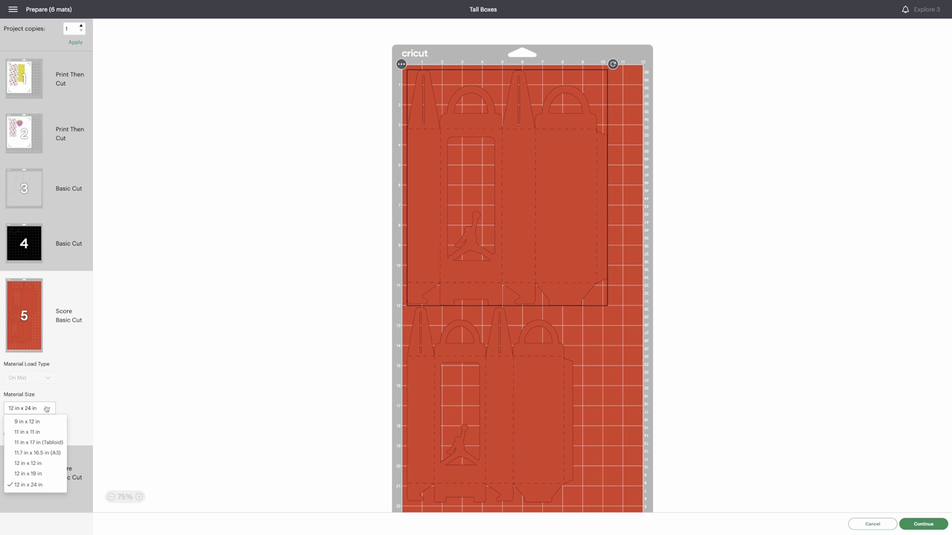
pyautogui.click(52, 463)
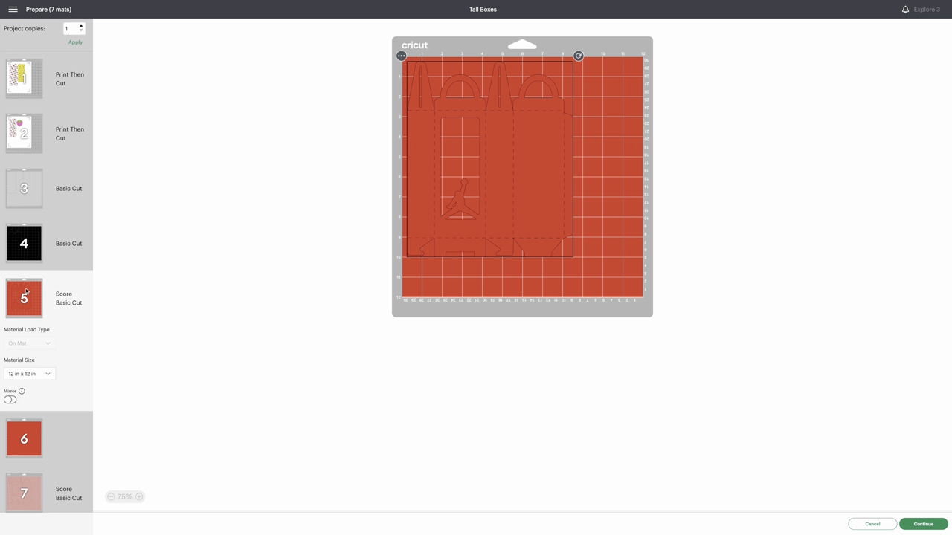
pyautogui.click(578, 279)
pyautogui.click(551, 129)
pyautogui.moveTo(573, 232); pyautogui.dragTo(540, 206)
pyautogui.click(571, 259)
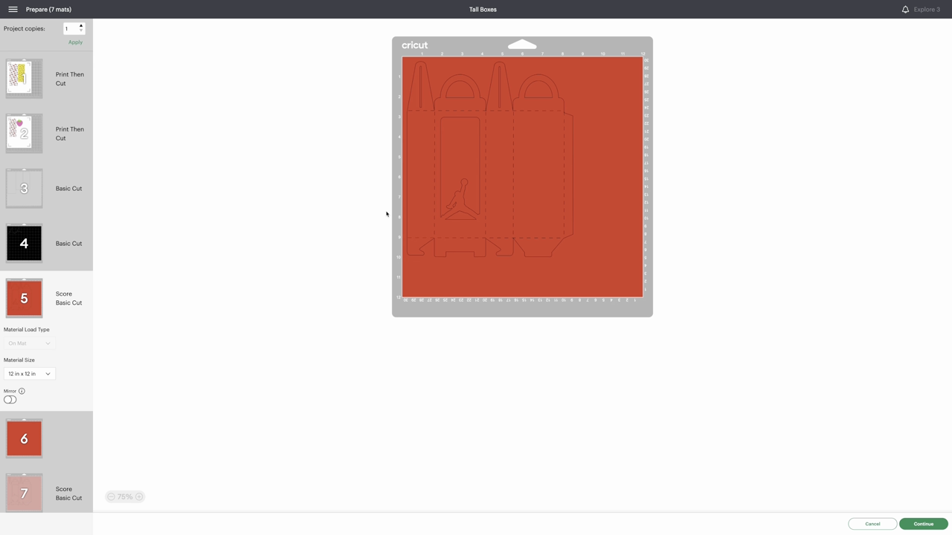
pyautogui.click(424, 205)
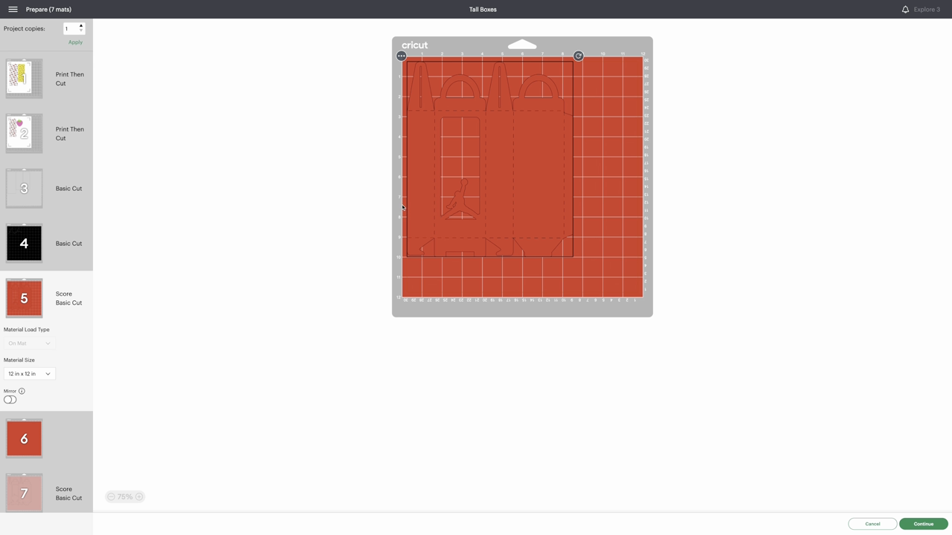